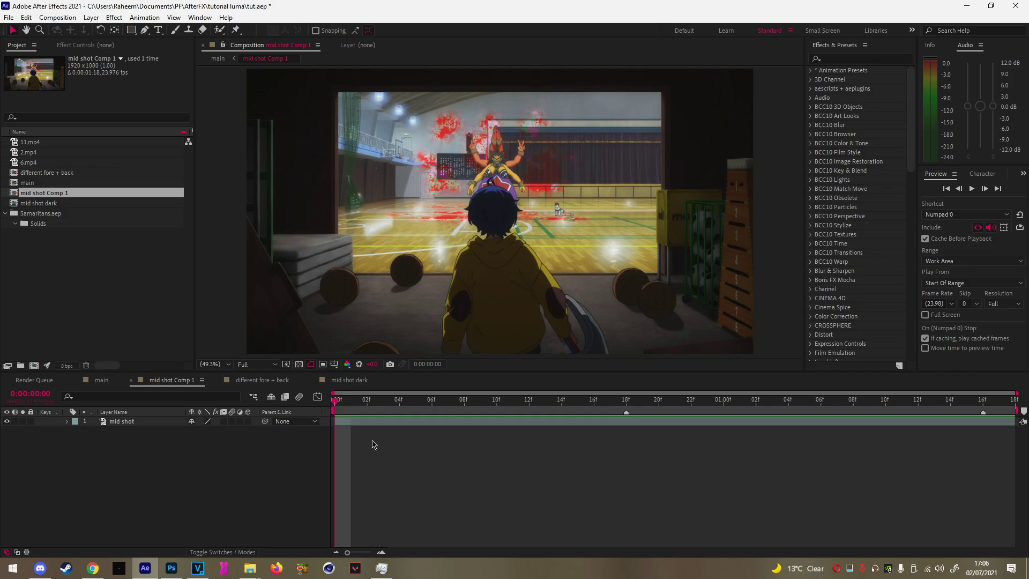
Delete all markers from the mid shot Comp 1 timeline
left_click(373, 444)
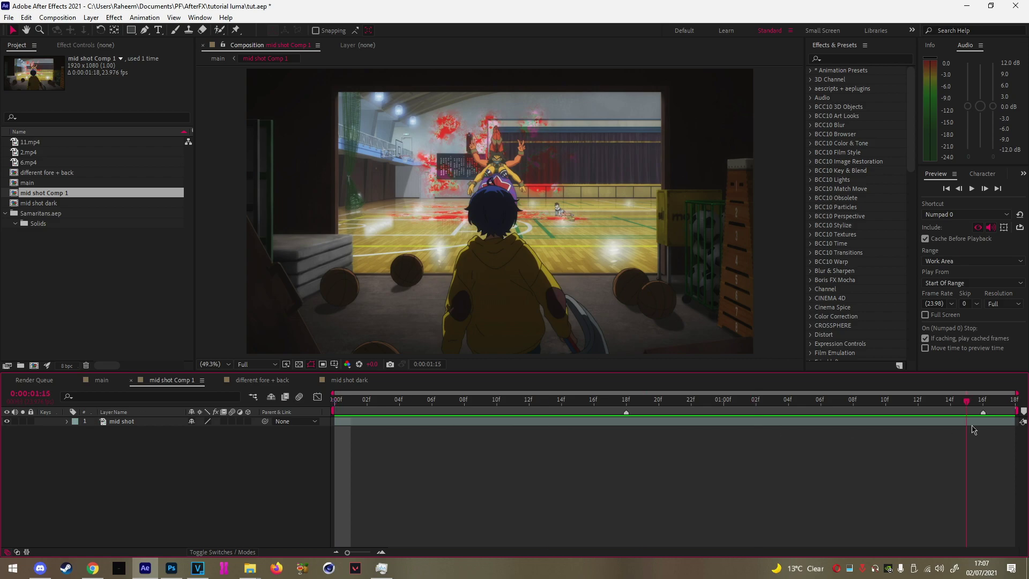
left_click(983, 412)
right_click(982, 412)
left_click(935, 470)
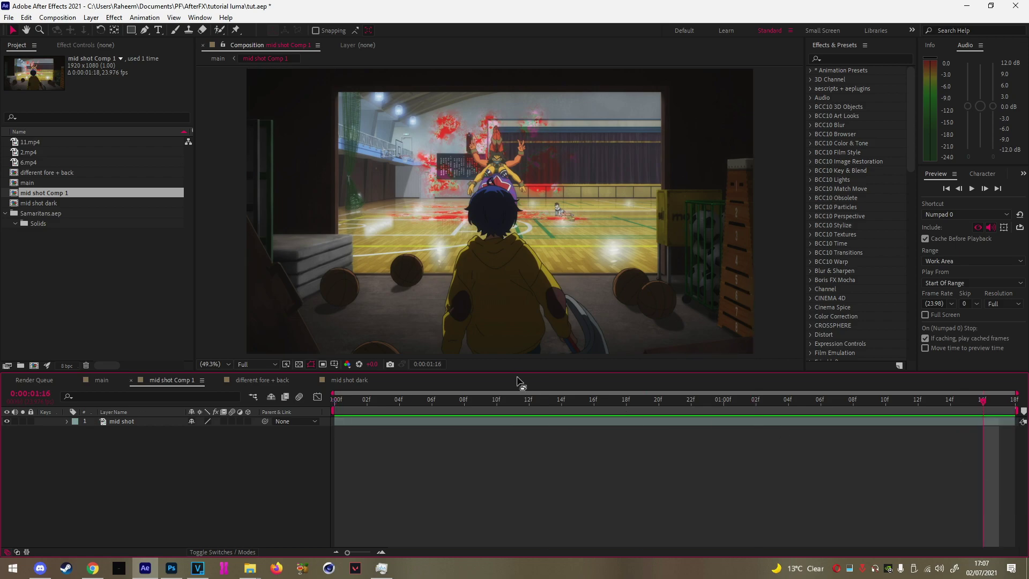
Scrub the shot from its first frame to about frame 19 and return to the start
left_click_drag(385, 399, 289, 424)
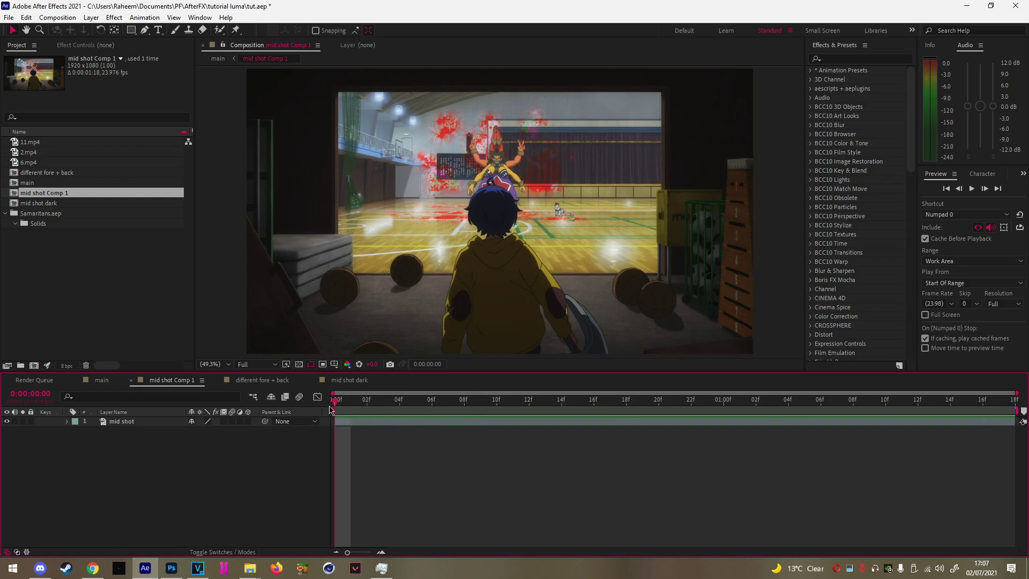
left_click_drag(339, 400, 638, 417)
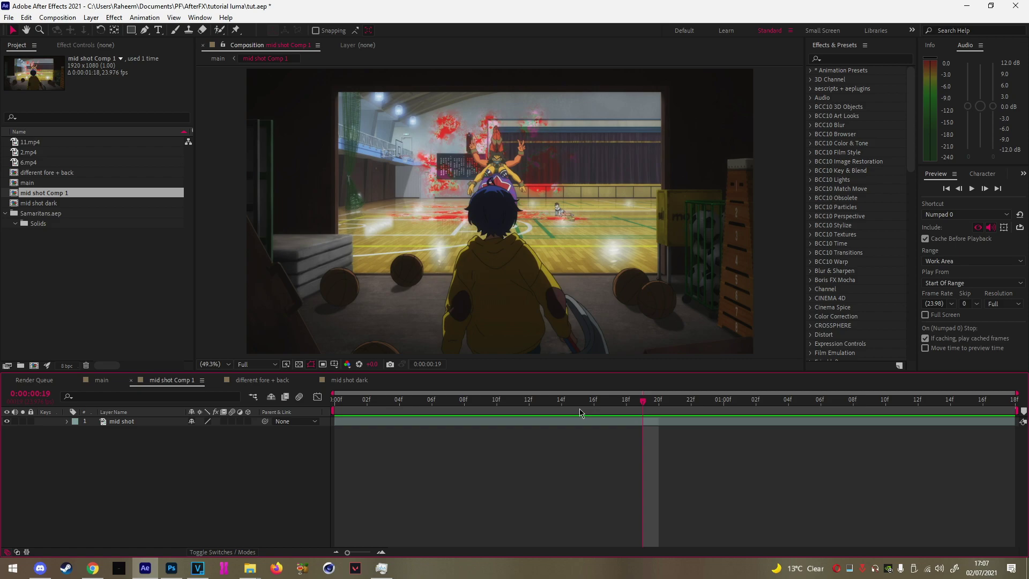
key("Home")
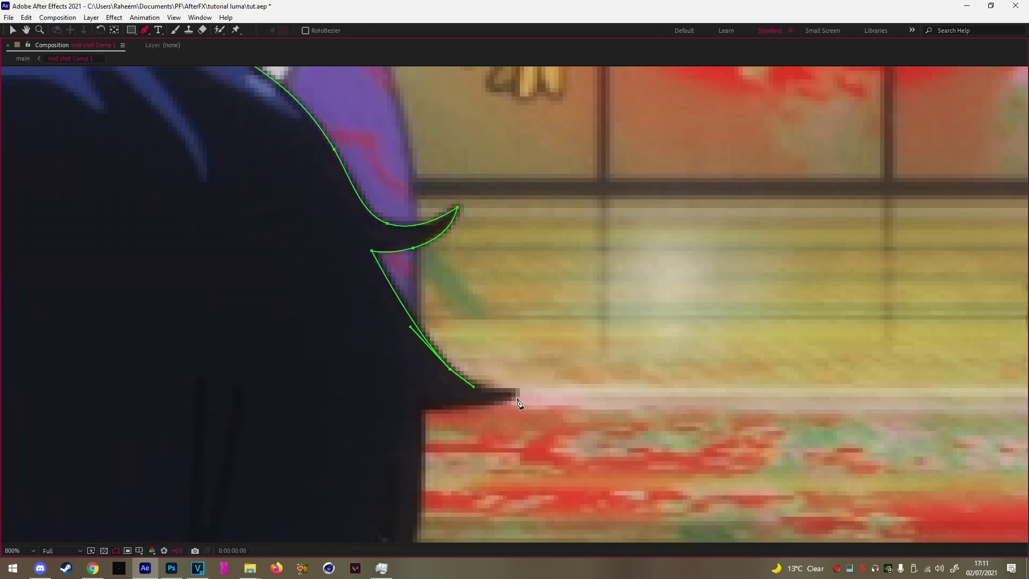
Trace the foreground character's hair and body outline as a mask on the white solid with the Pen tool
left_click_drag(488, 249, 477, 274)
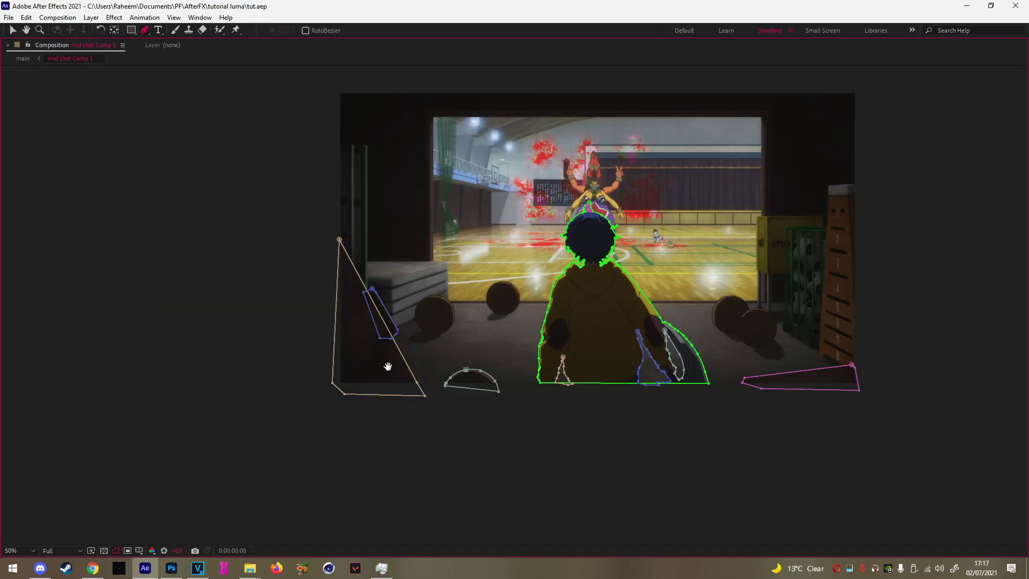
left_click_drag(285, 358, 274, 384)
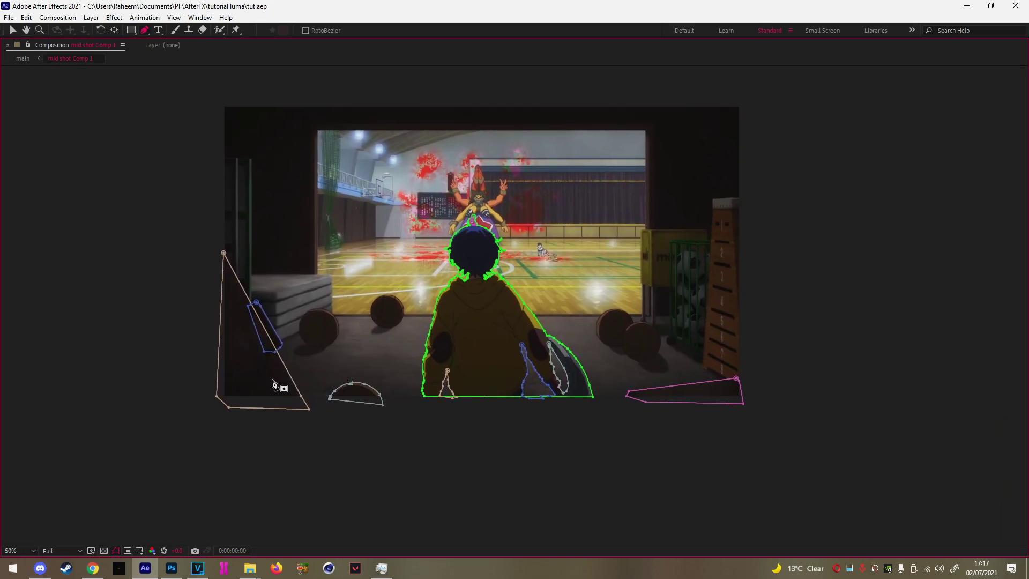
key("grave")
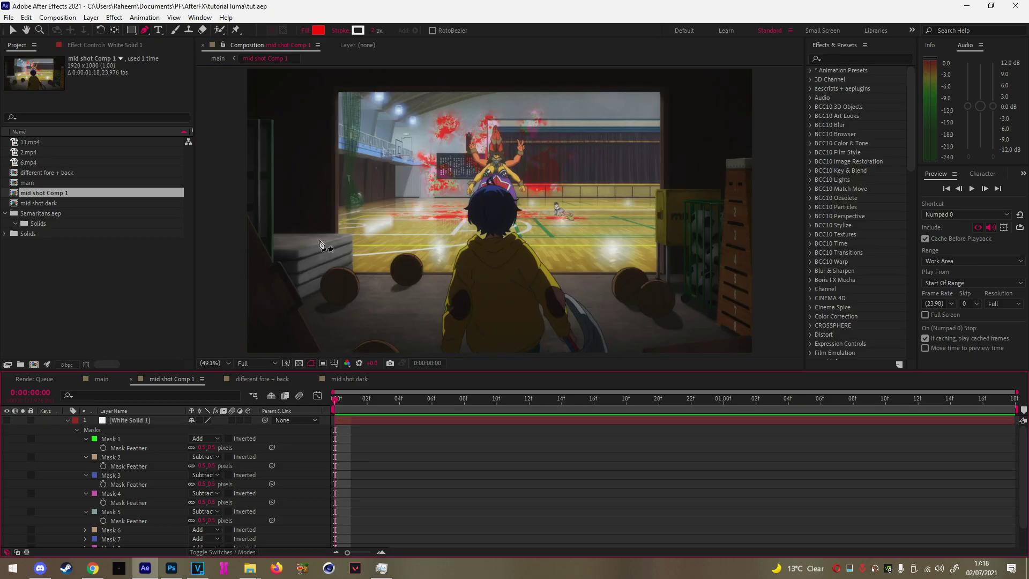
Brighten the viewer exposure to inspect the dark poles and wall beside the doorway, and reset the exposure
left_click(215, 364)
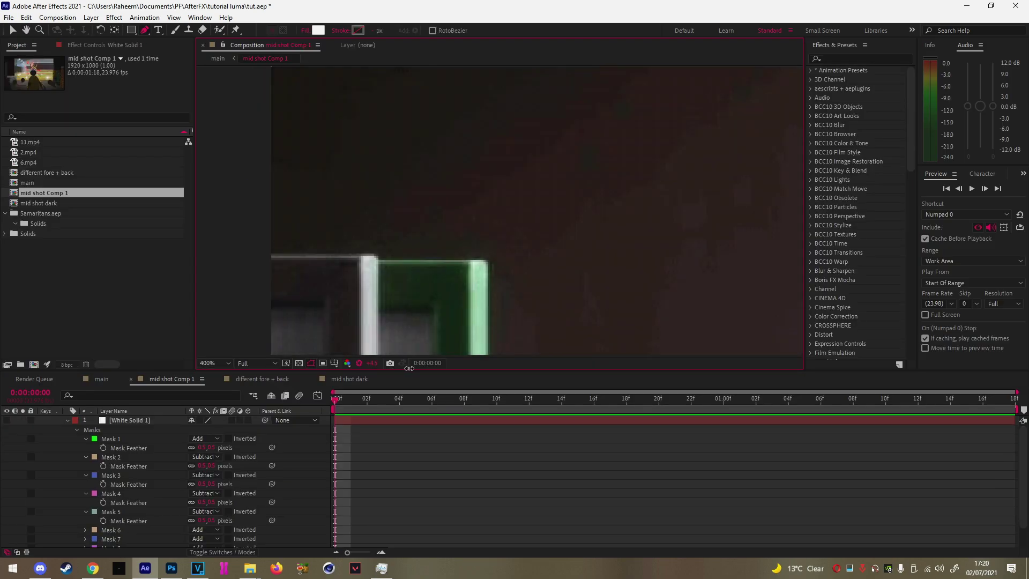
left_click_drag(409, 368, 406, 368)
scroll(423, 277, "down", 4)
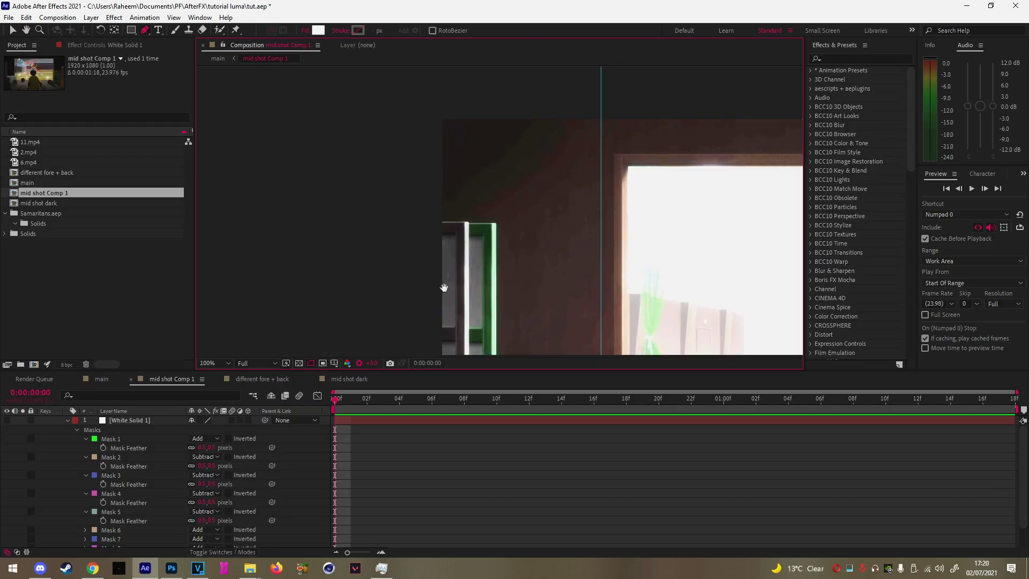
left_click_drag(374, 368, 381, 369)
left_click(359, 368)
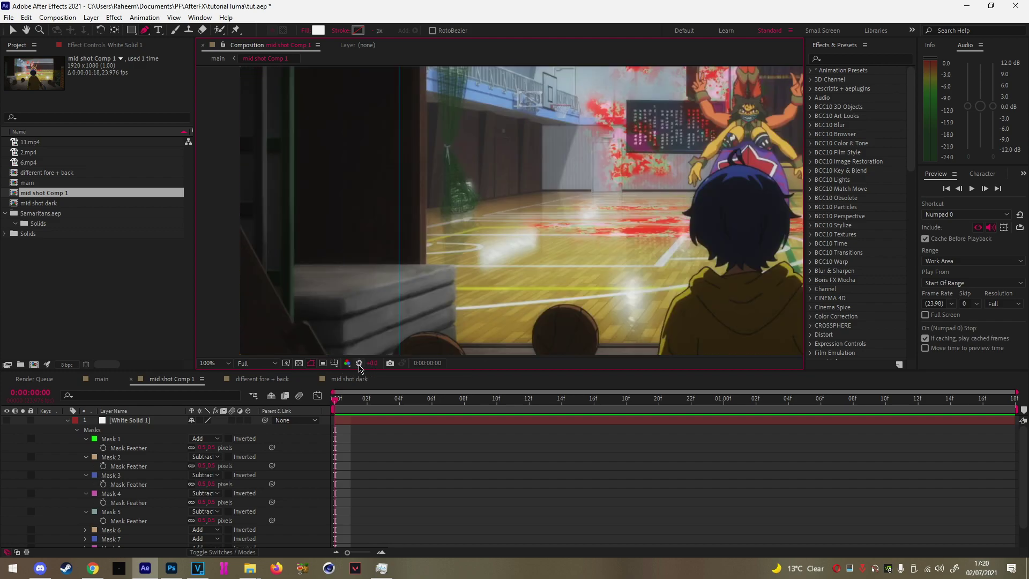
Raise the viewer exposure and close in on the dark wall and green pole beside the gym doorway
scroll(360, 223, "down", 2)
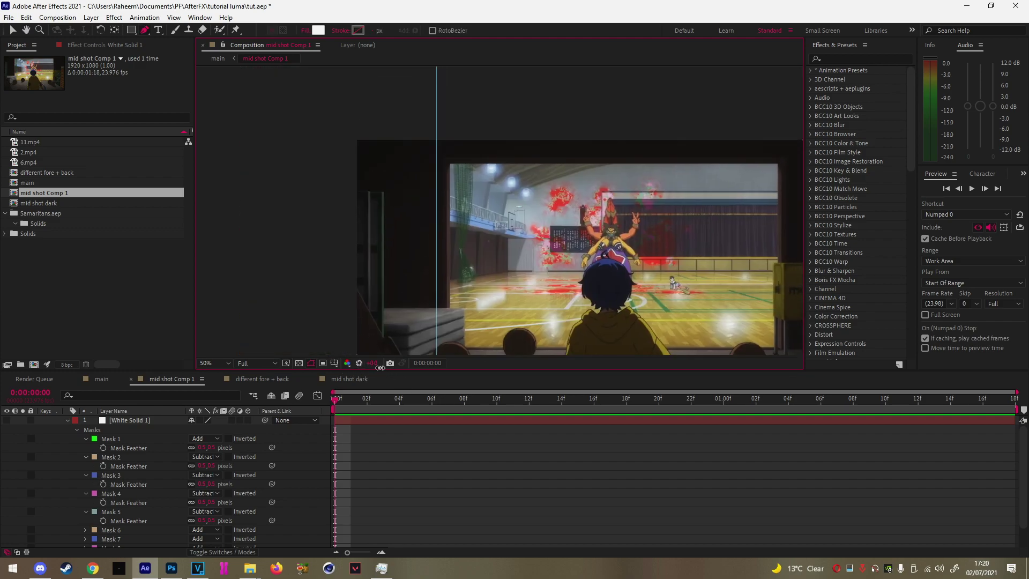
left_click_drag(374, 364, 397, 367)
scroll(363, 235, "up", 1)
mouse_move(211, 243)
left_mouse_down()
mouse_move(427, 262)
mouse_move(442, 309)
left_mouse_up()
scroll(430, 265, "up", 1)
scroll(441, 305, "up", 1)
left_click_drag(419, 271, 468, 305)
key("grave")
scroll(354, 300, "up", 1)
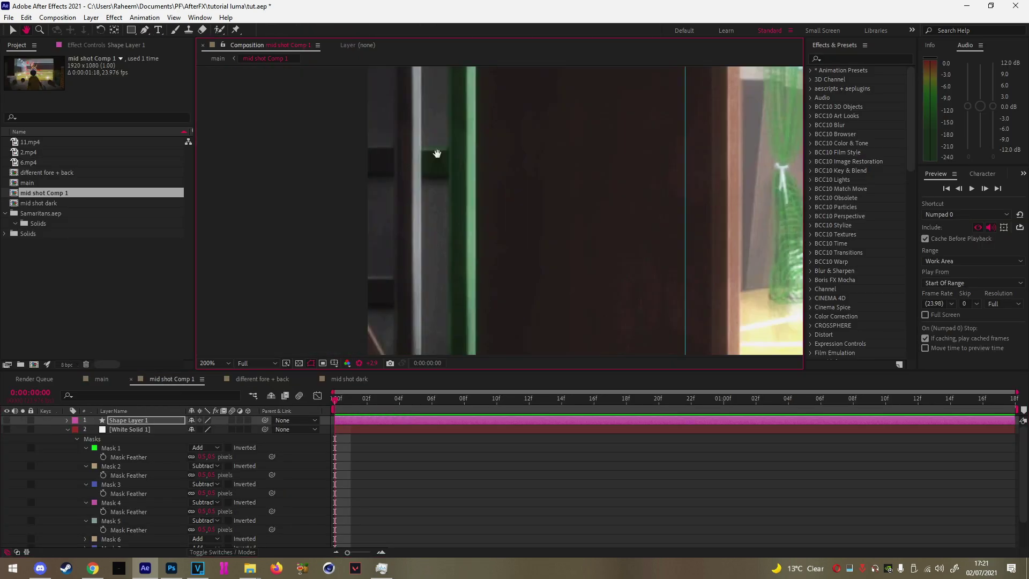
scroll(395, 305, "down", 6)
scroll(454, 287, "up", 3)
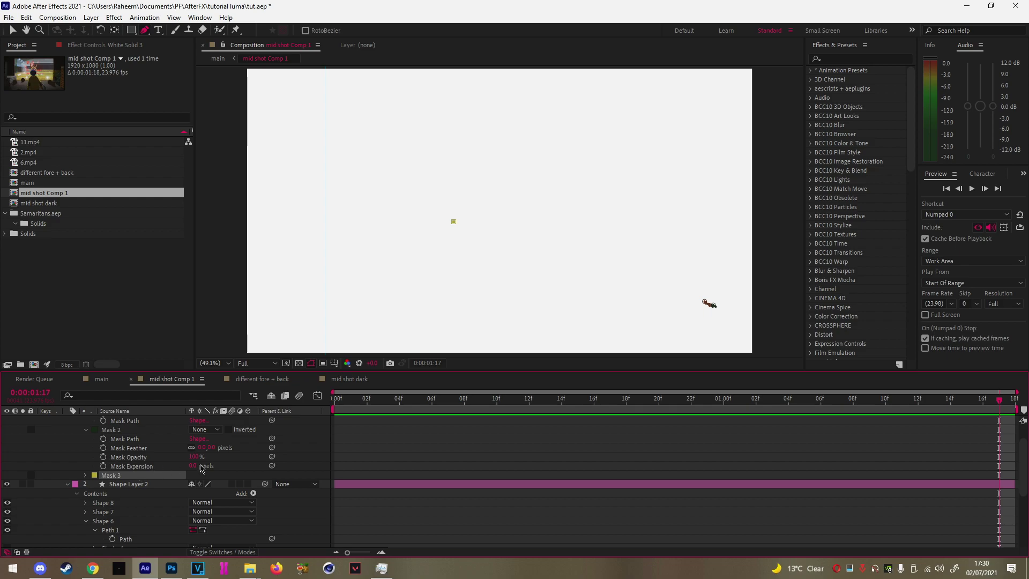
Expand Mask 3 of White Solid 3 and examine its path, feather, opacity and expansion properties
left_click(420, 441)
left_click(108, 477)
scroll(128, 512, "up", 2)
scroll(124, 510, "down", 3)
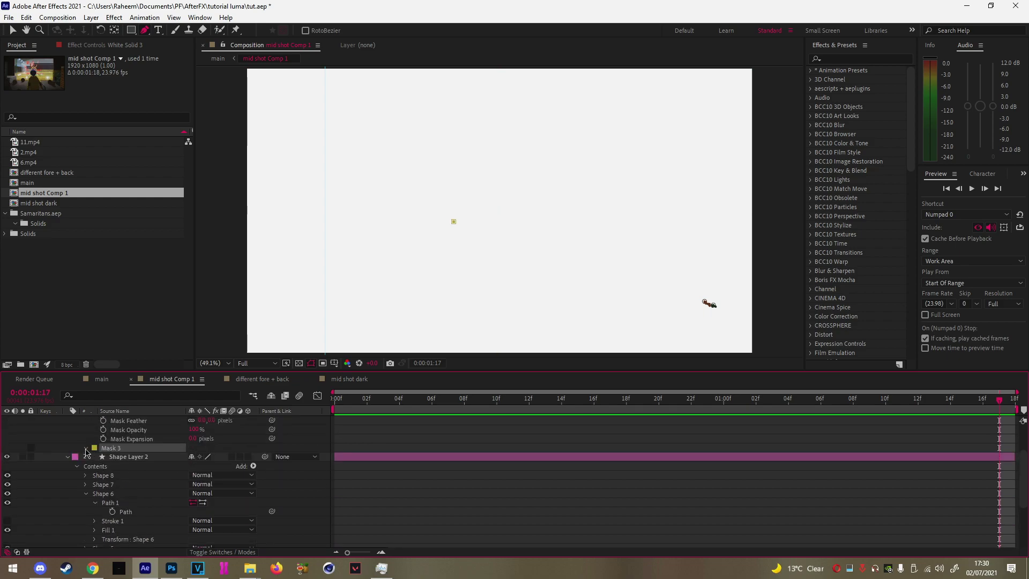
left_click(85, 449)
left_click(124, 459)
scroll(132, 460, "down", 3)
left_click(129, 464)
scroll(134, 471, "up", 3)
left_click(128, 457)
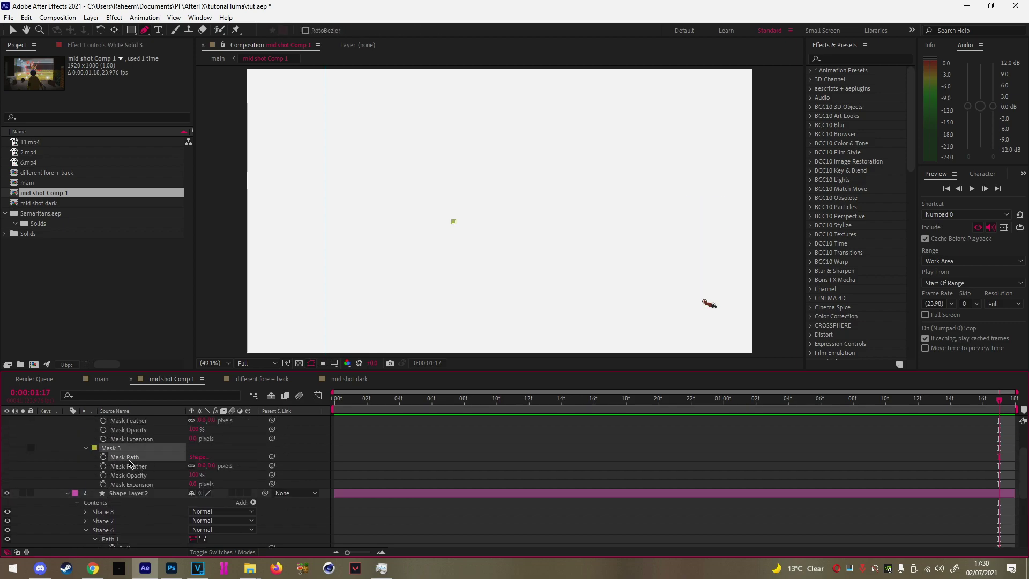
left_click(434, 448)
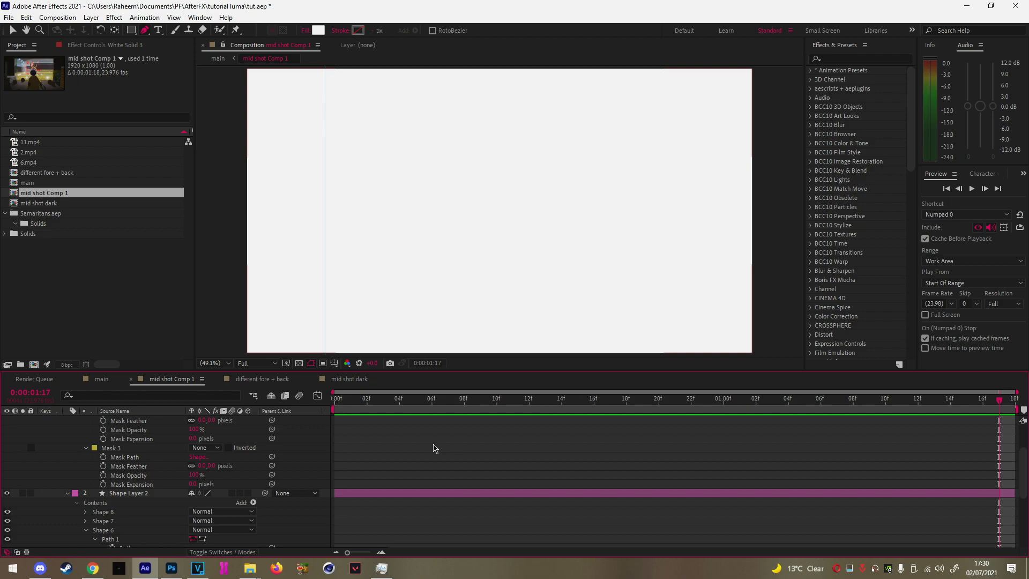
Examine the path properties of Shape 6 in Shape Layer 2 against the solid's mask properties
scroll(161, 482, "down", 3)
left_click(129, 485)
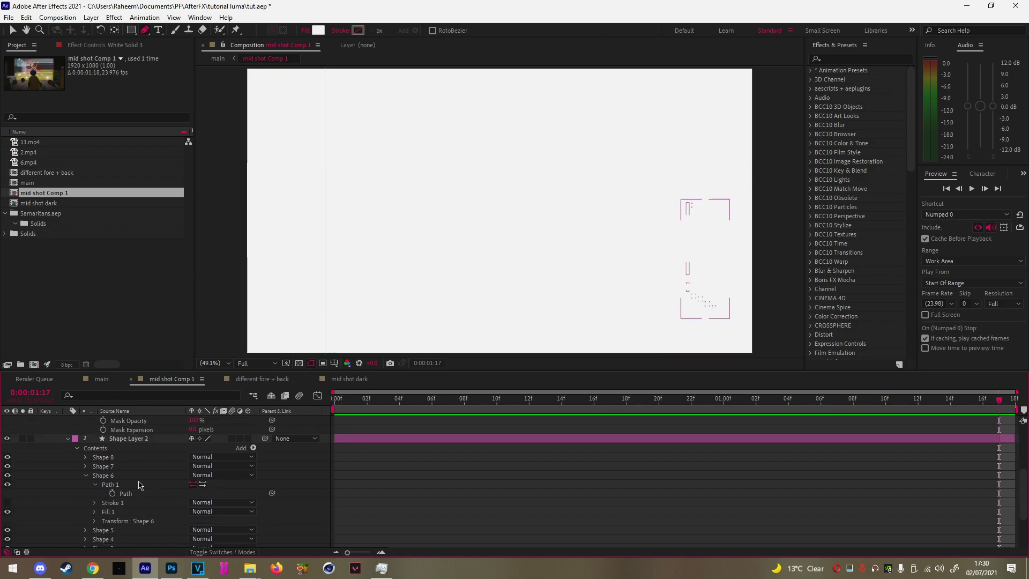
scroll(114, 476, "up", 3)
scroll(119, 467, "up", 2)
scroll(119, 478, "down", 5)
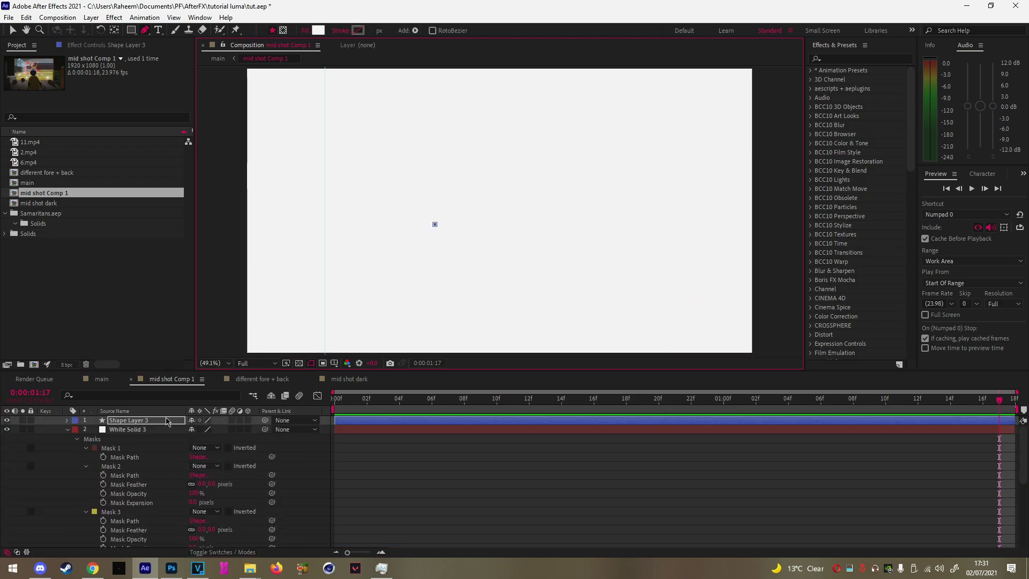
Bring up the options for Path 1 of Shape 3 in Shape Layer 2
scroll(111, 461, "up", 3)
left_click(125, 422)
scroll(123, 471, "down", 10)
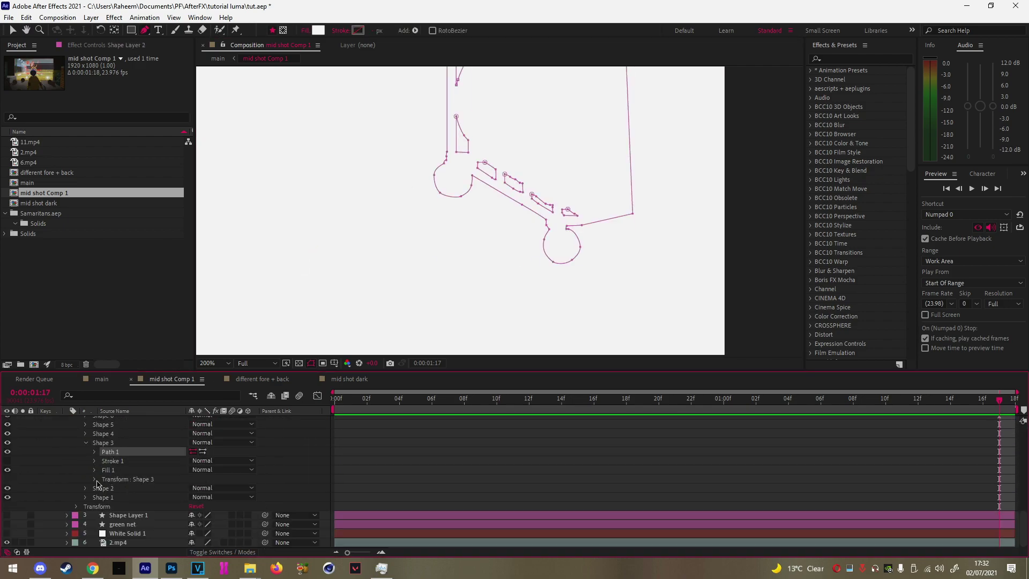
right_click(143, 454)
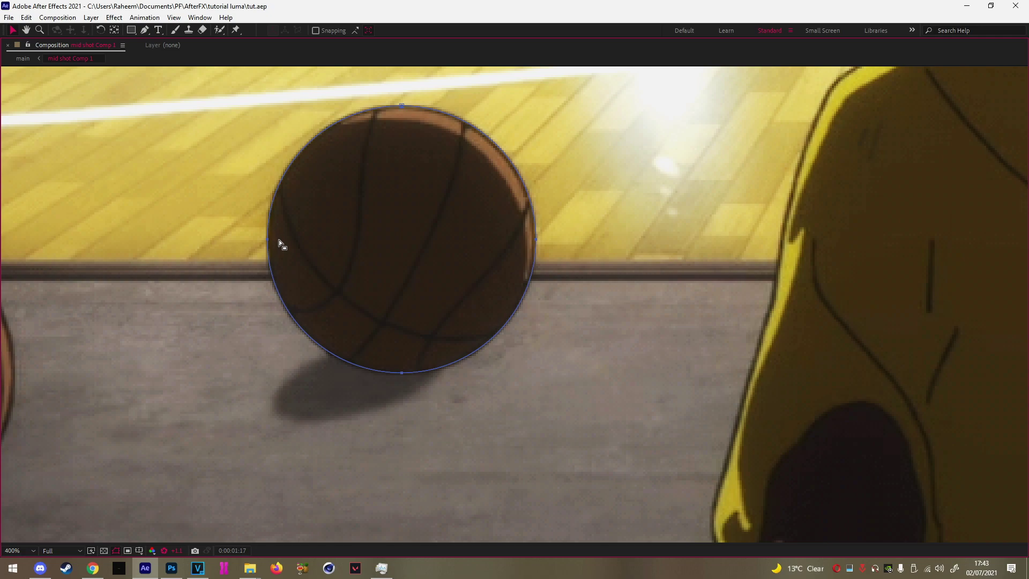
Examine how closely the round mask follows the basketball beside the doorway at magnifications from 50% to 400%
scroll(278, 240, "down", 3)
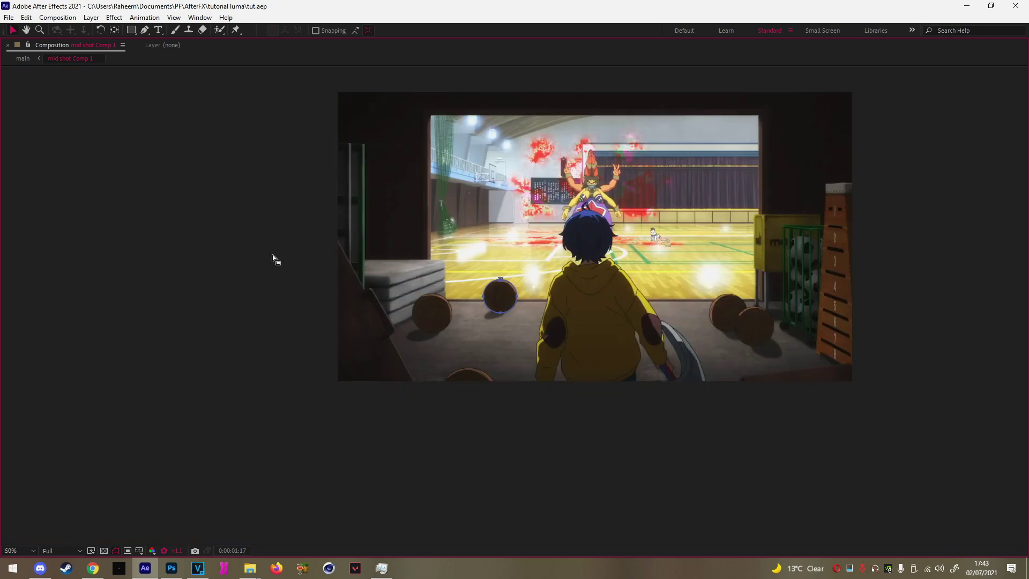
scroll(436, 316, "up", 2)
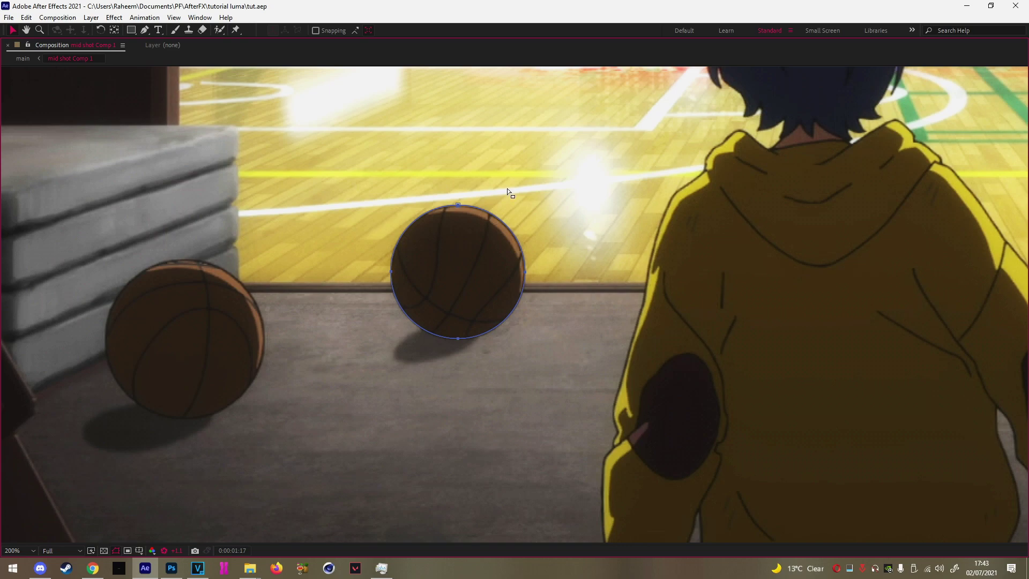
key("comma")
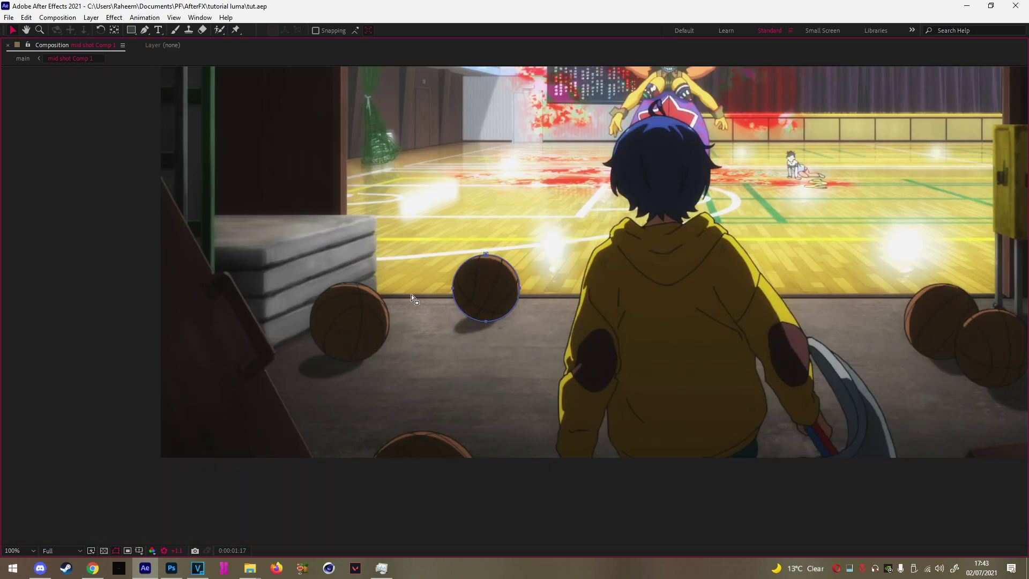
key("period")
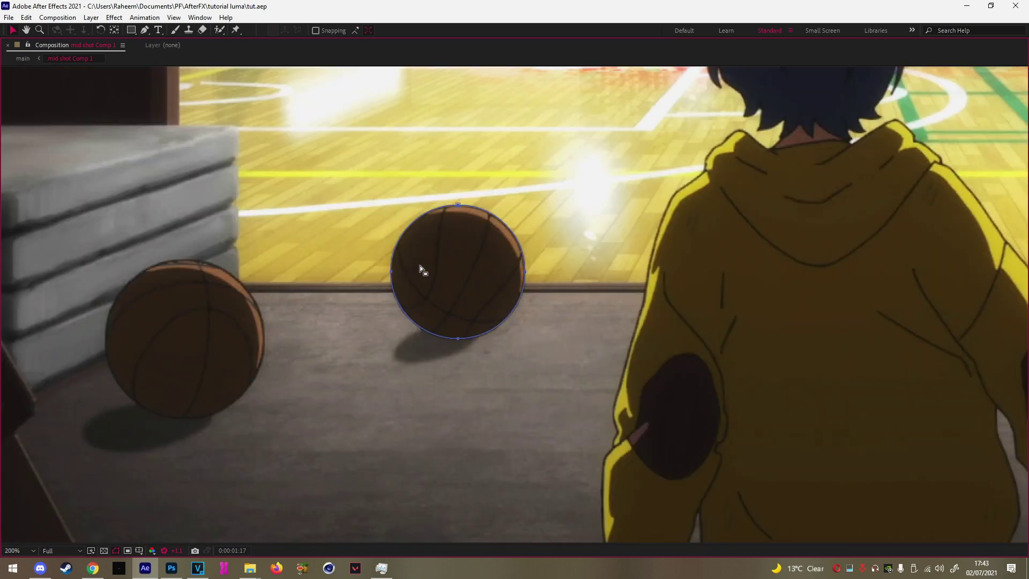
key("comma")
key("period")
key("comma")
key("period")
key("comma")
key("period")
key("comma")
key("period")
key("period")
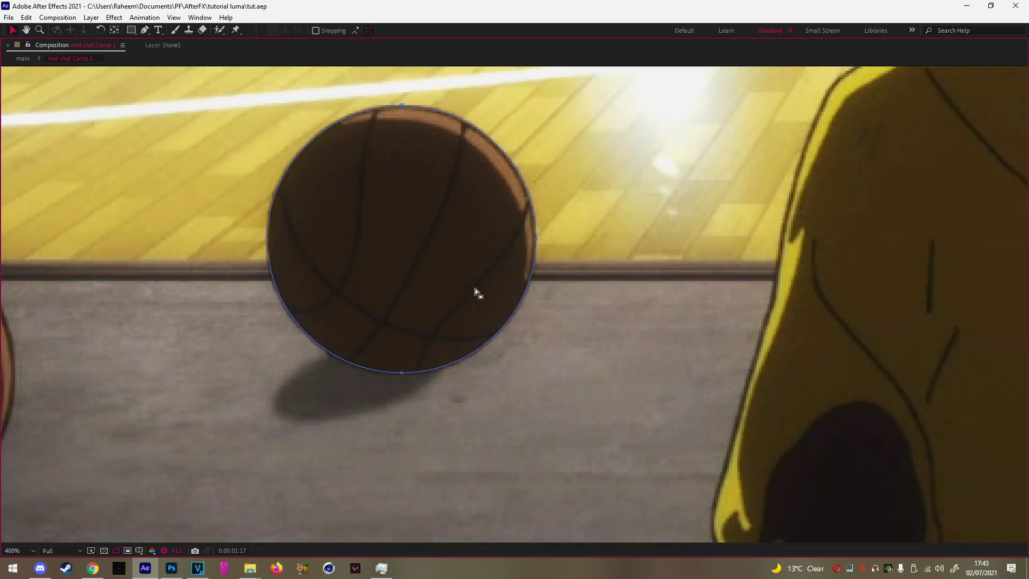
key("comma")
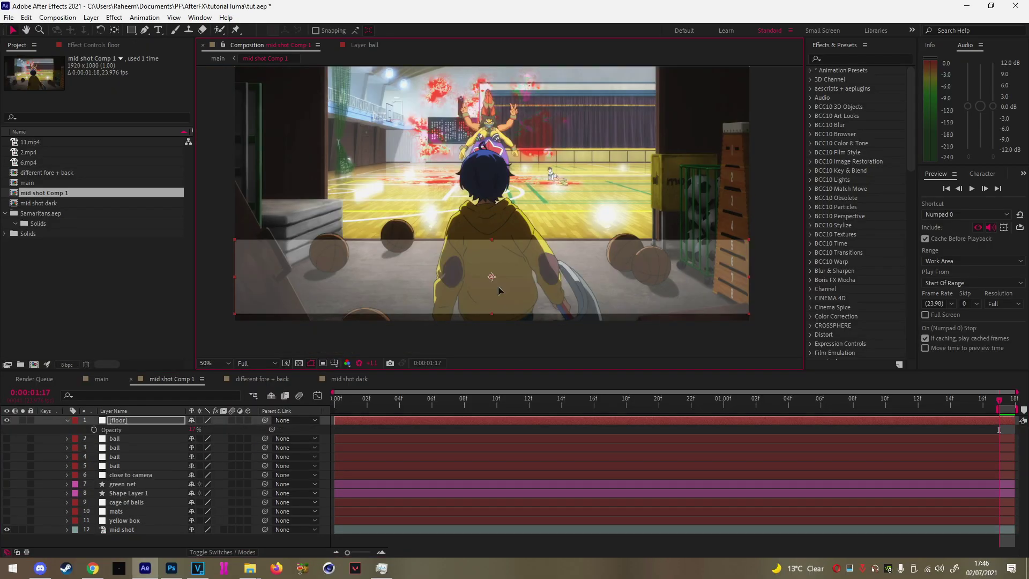
Move the floor solid's anchor point to its top centre with Animation Composer's Anchor Point Mover
left_click(200, 17)
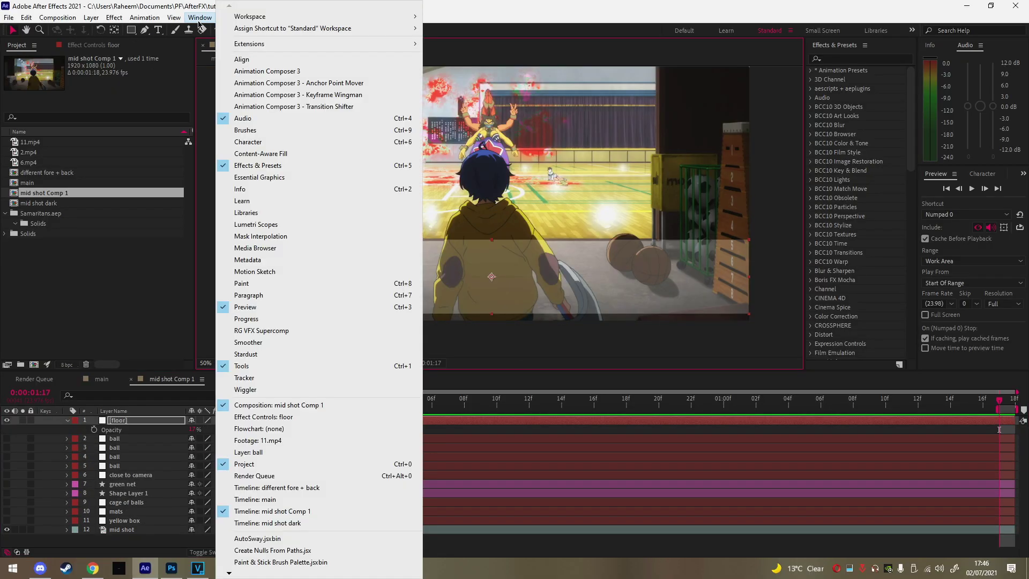
left_click(269, 83)
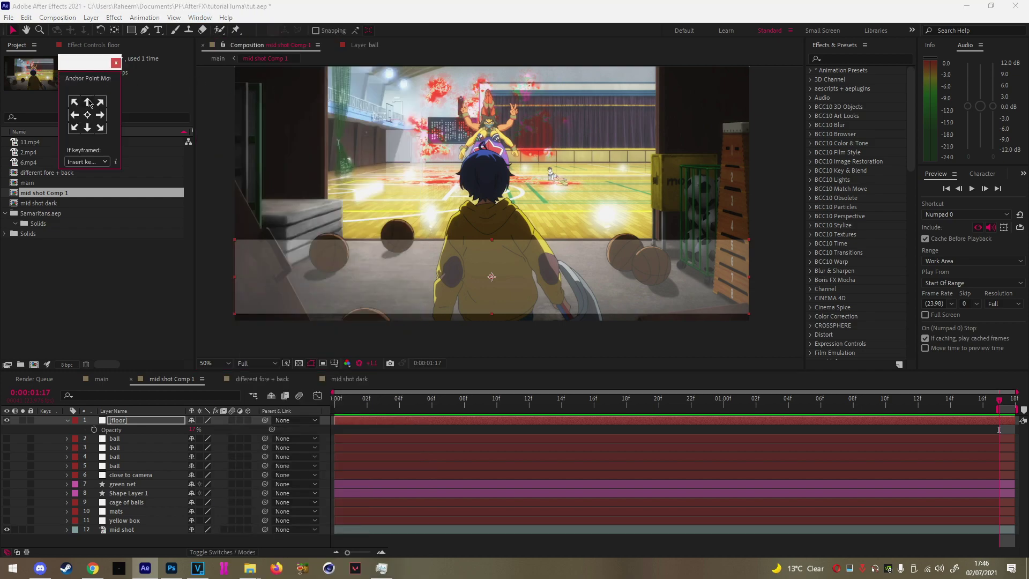
left_click_drag(535, 274, 537, 274)
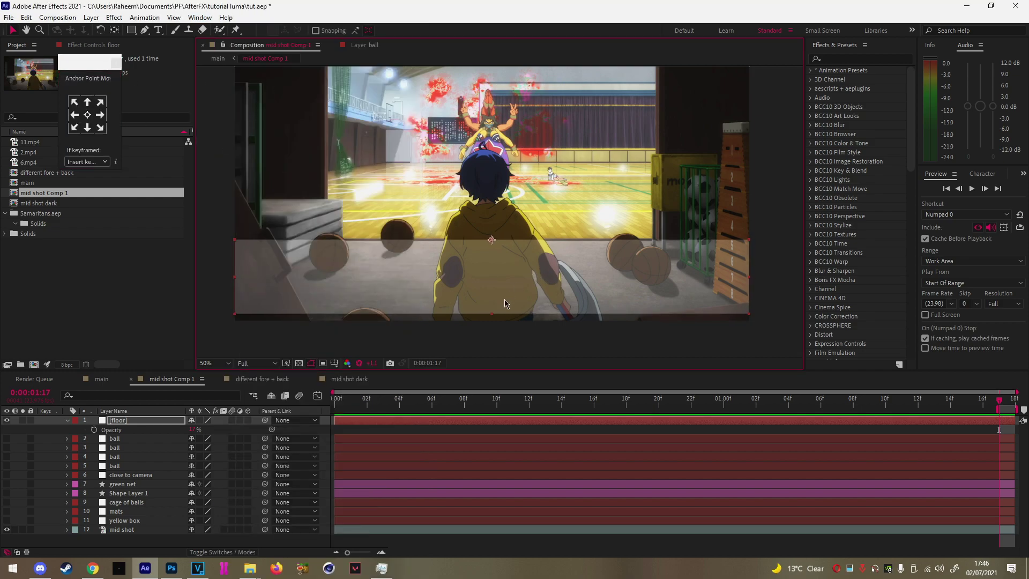
Stretch the floor solid down to the frame's bottom edge and close the Anchor Point Mover
left_click_drag(493, 314, 493, 321)
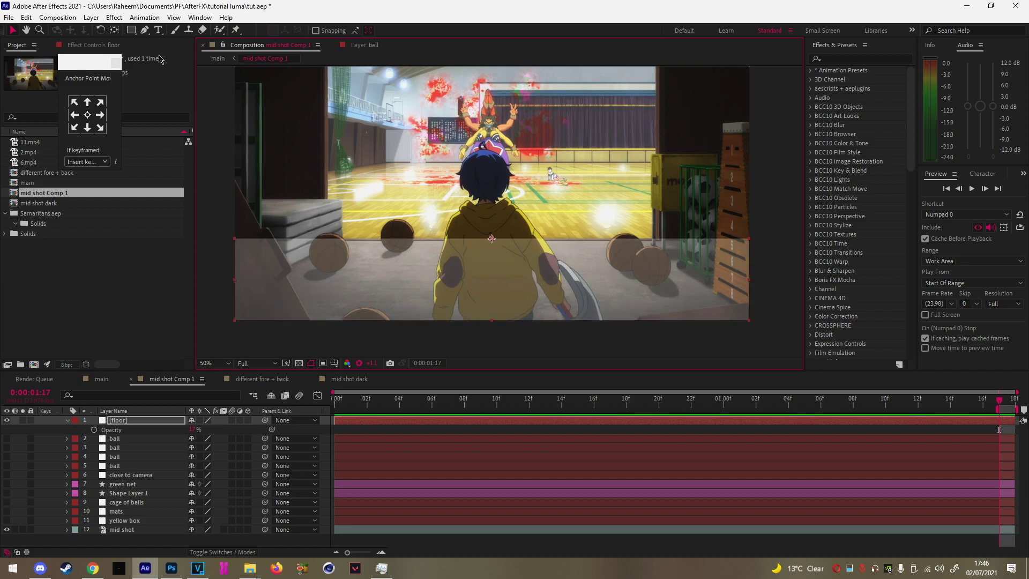
left_click(116, 64)
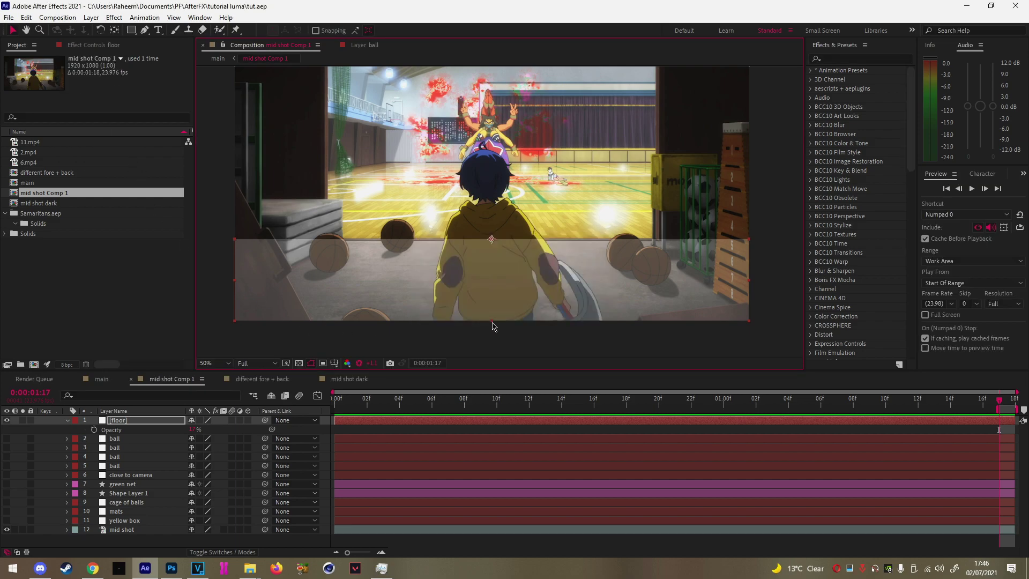
left_click(371, 428)
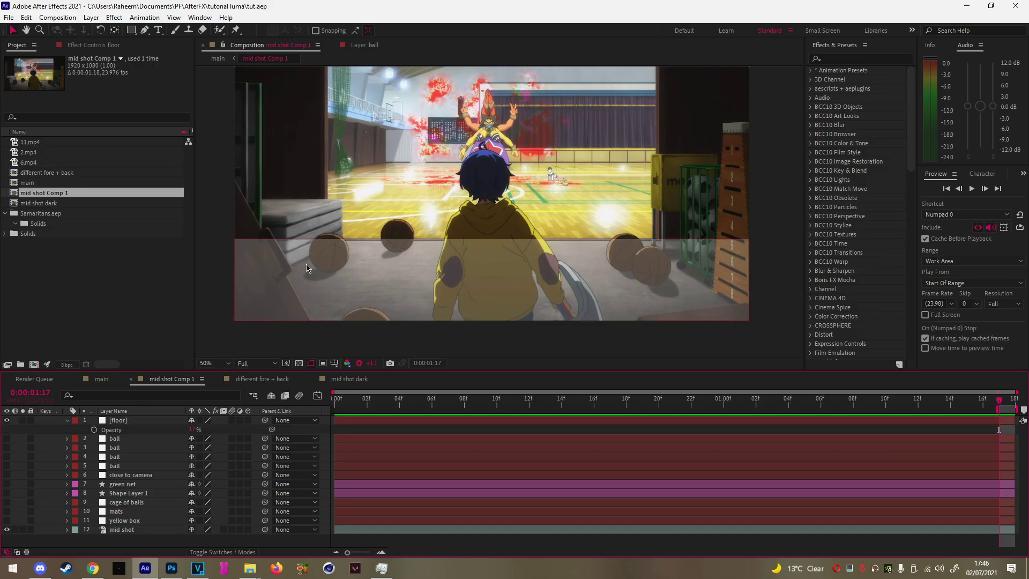
Create a solid named wall and cut the gym doorway opening out of it with a rectangular Subtract mask
scroll(300, 276, "down", 2)
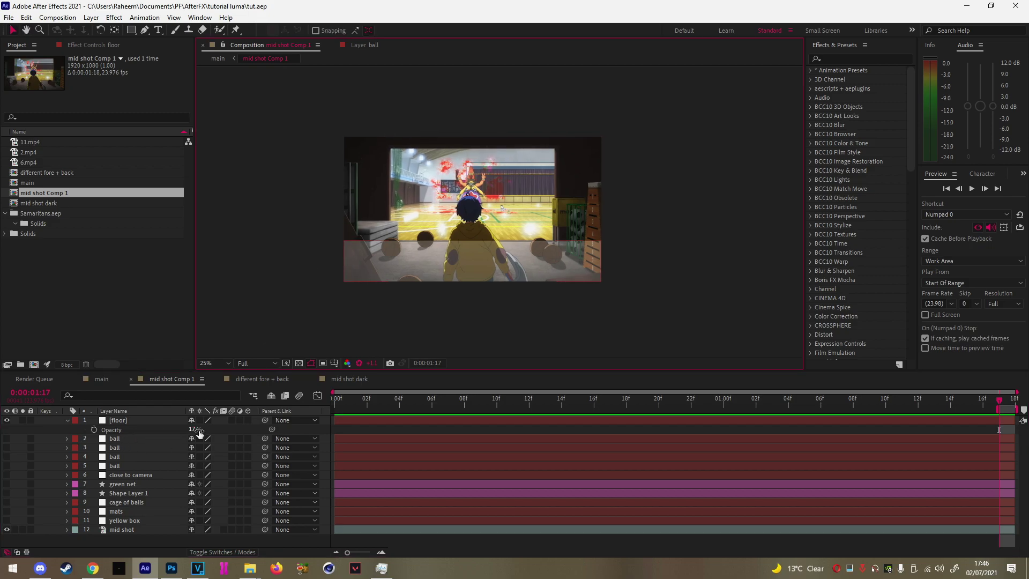
key("ctrl+y")
key("Return")
scroll(593, 192, "up", 1)
key("grave")
scroll(473, 293, "up", 2)
key("grave")
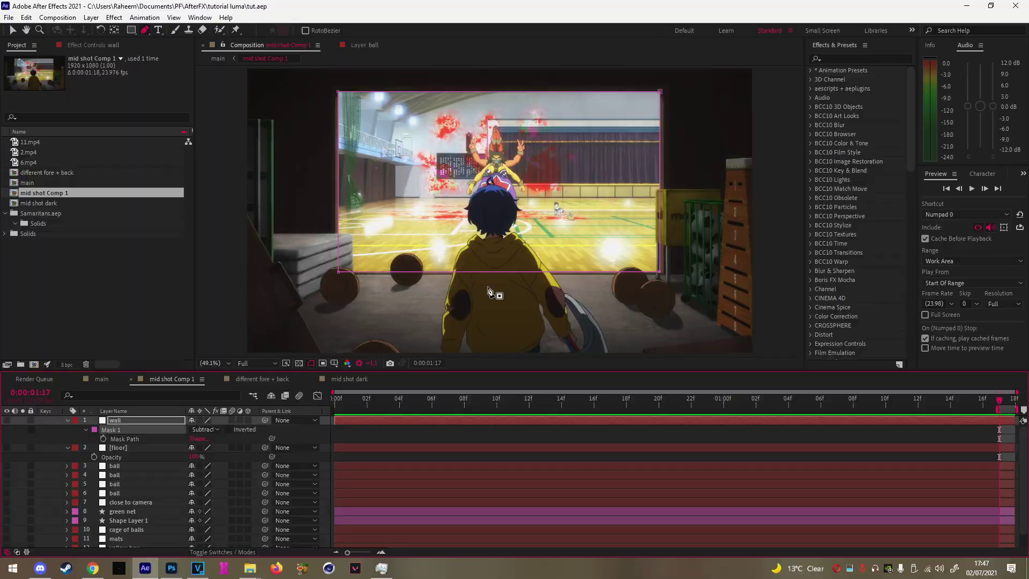
Create a new black solid layer named back
scroll(491, 294, "up", 2)
scroll(491, 294, "down", 3)
key("shift+slash")
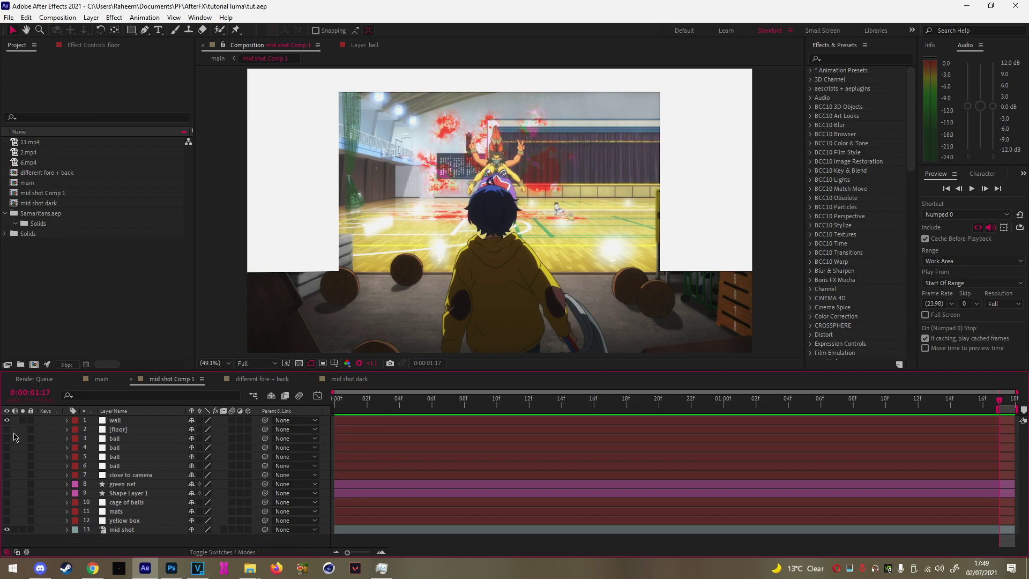
key("ctrl+y")
double_click(129, 420)
type("back")
Show the close to camera layer and apply the Generate Fill effect to the cut-out layers behind it
left_click(7, 475)
left_click(860, 58)
type("fill")
double_click(848, 133)
Compare the cage of balls layer with the footage, inspect it and the neighbouring basketballs at 200%, and return to the Fit magnification
left_click(7, 448)
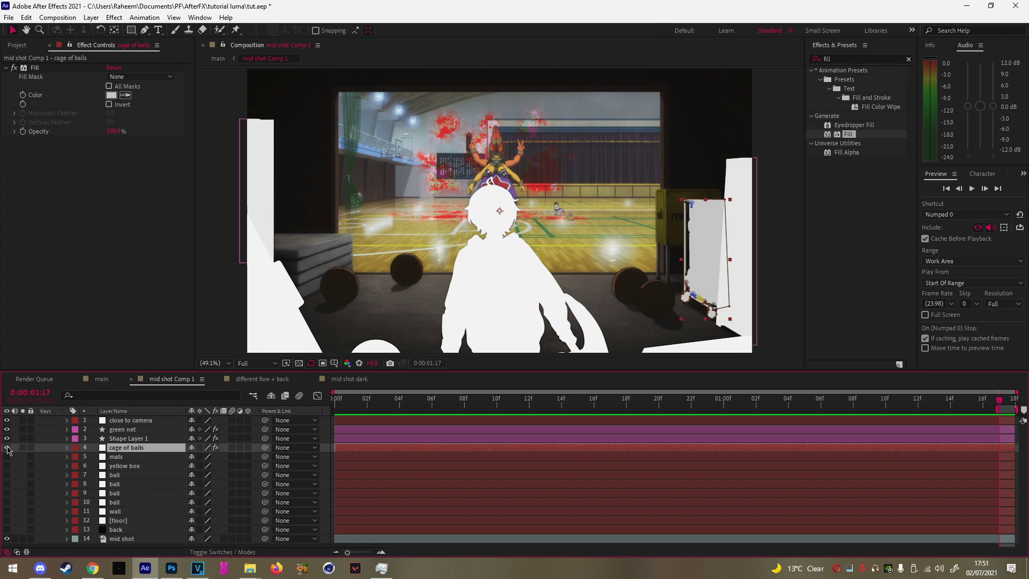
left_click(6, 448)
scroll(708, 322, "up", 3)
left_click_drag(697, 322, 349, 62)
left_click_drag(626, 270, 285, 110)
left_click_drag(478, 183, 465, 282)
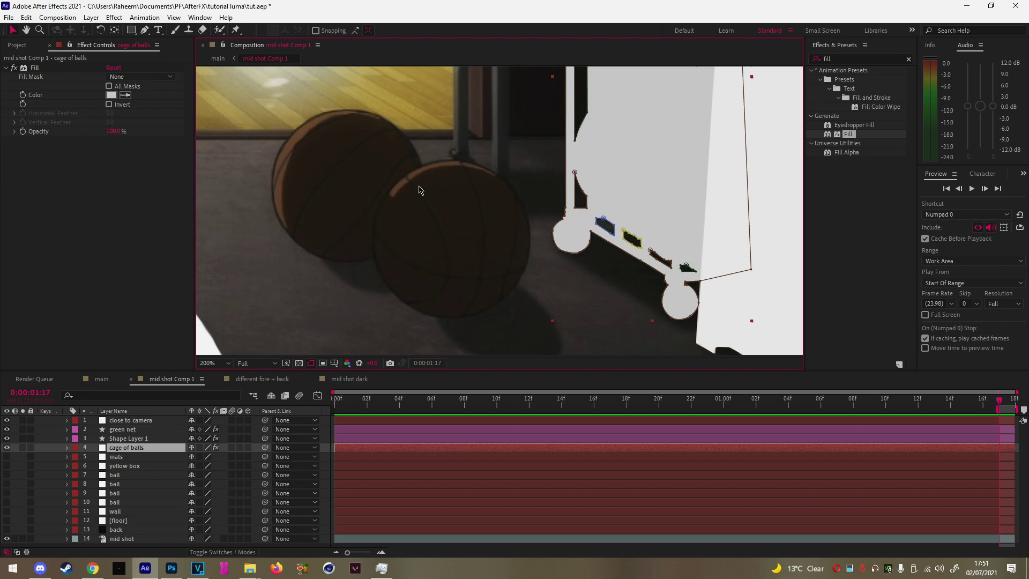
left_click(225, 364)
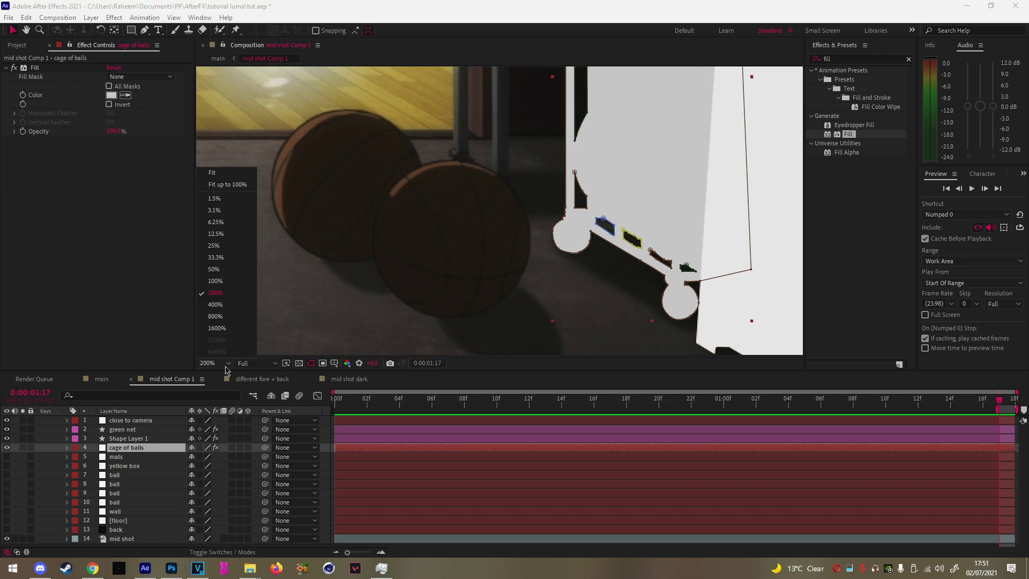
left_click(238, 172)
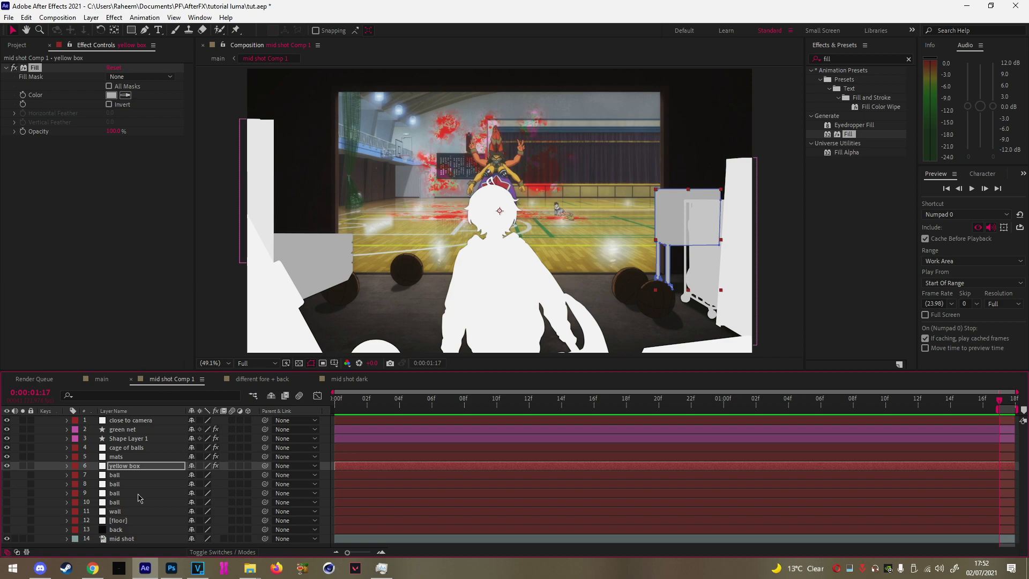
Replace the Fill effect on the mats layer with the Sapphire S_Gradient effect
left_click(119, 456)
left_click(64, 70)
key("Delete")
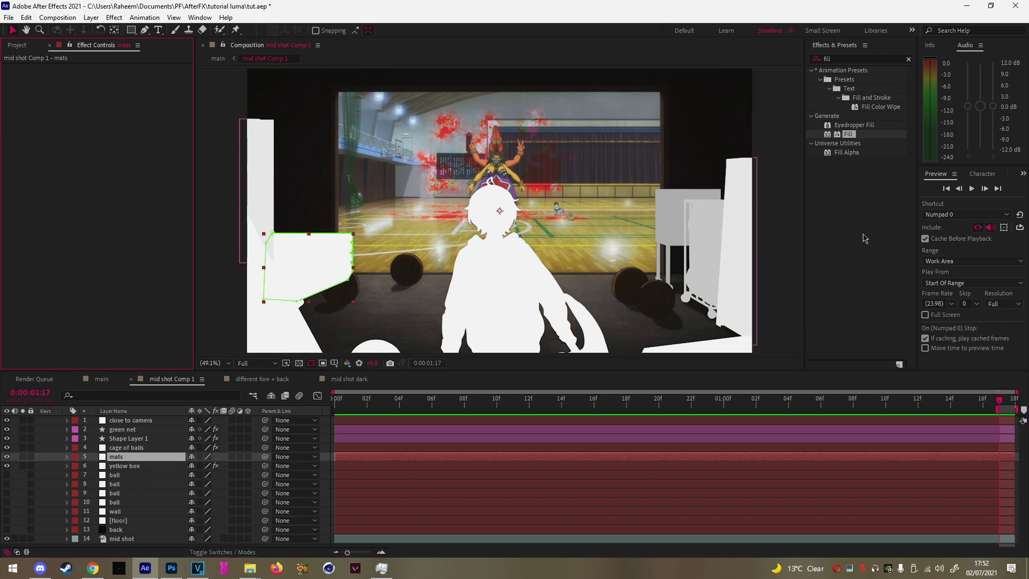
key("ctrl+f")
type("gradi")
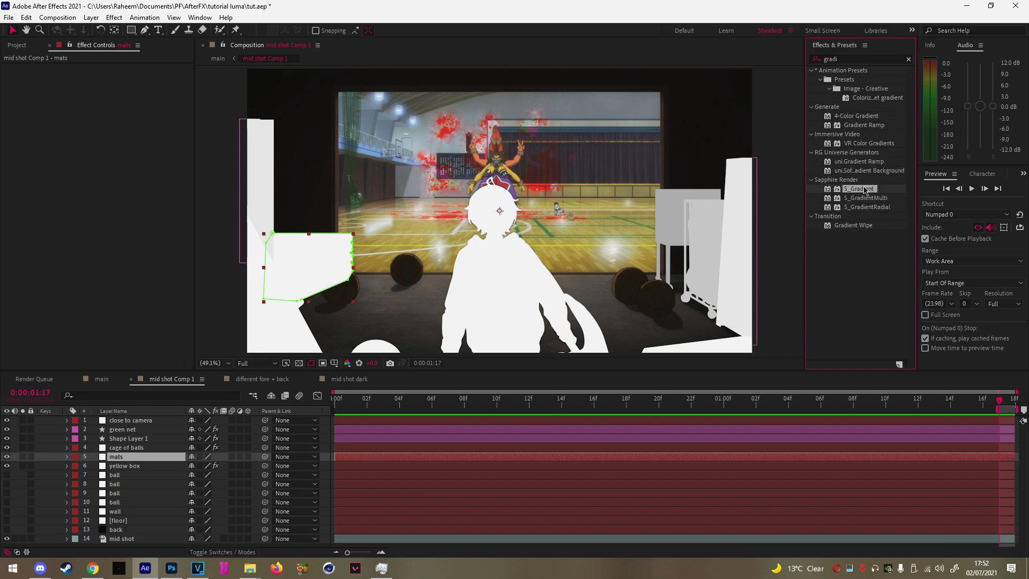
double_click(860, 189)
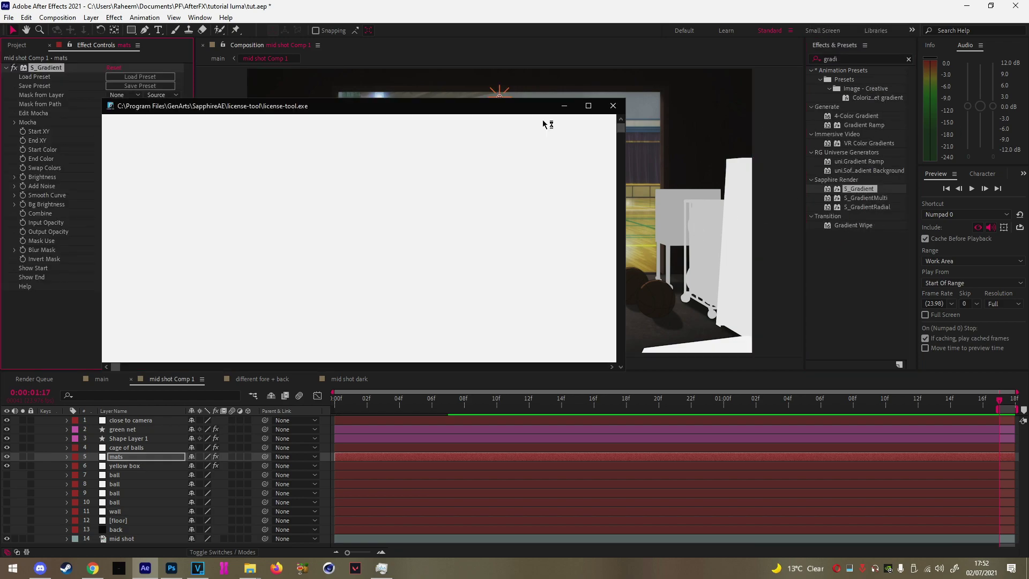
Place the S_Gradient start point on the mats at about 206, 703 and the end point at their far corner beside the doorway
left_click_drag(499, 97, 408, 148)
left_click_drag(306, 225, 272, 263)
left_click_drag(491, 329, 349, 242)
left_click_drag(289, 264, 302, 254)
Sample the mats gradient's start colour from the cage of balls and its end colour from the yellow box
left_click(125, 151)
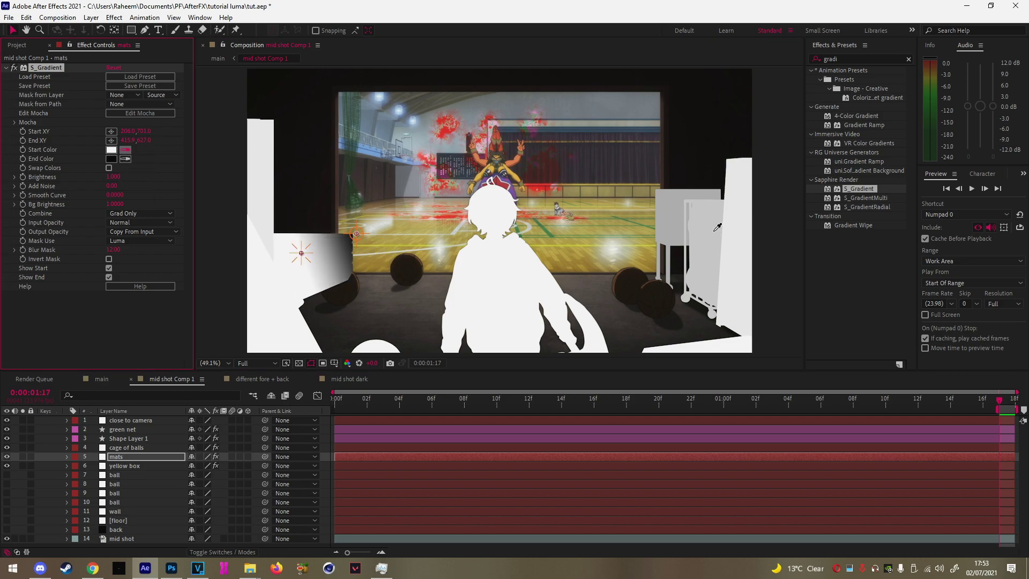
left_click(718, 227)
left_click(125, 159)
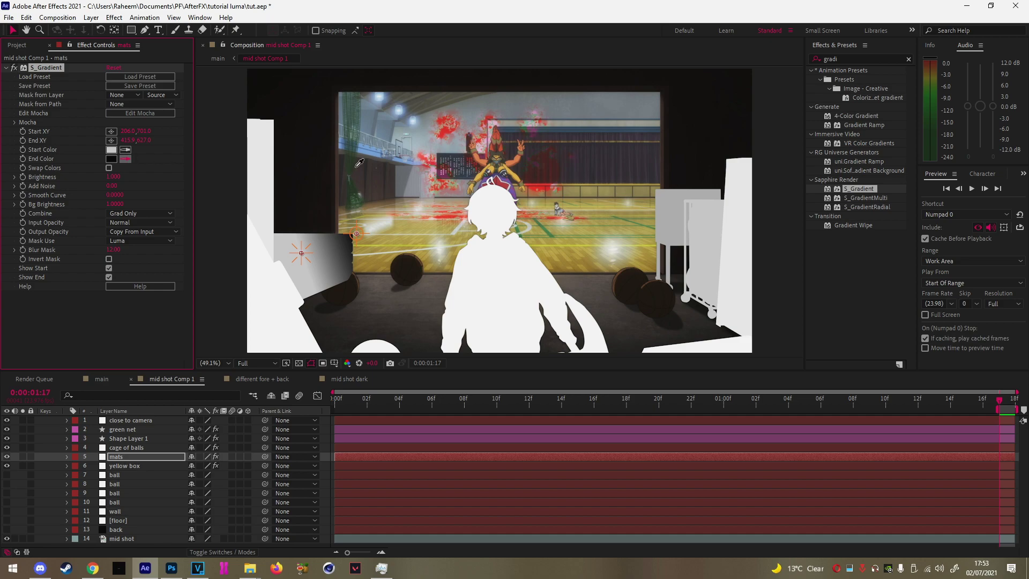
left_click(679, 224)
Move the mats gradient's start and end points to about 94, 683 and 363, 644, and set the end colour to RGB 140, 140, 140
left_click_drag(303, 257, 278, 254)
mouse_move(363, 240)
left_mouse_down()
mouse_move(333, 255)
mouse_move(350, 247)
left_mouse_up()
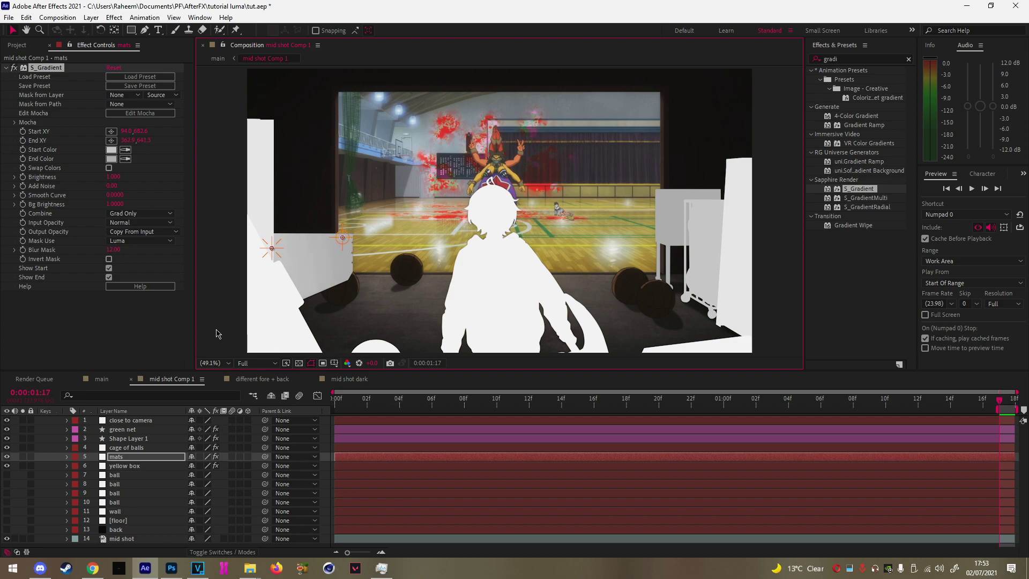
left_click(117, 159)
left_click(626, 275)
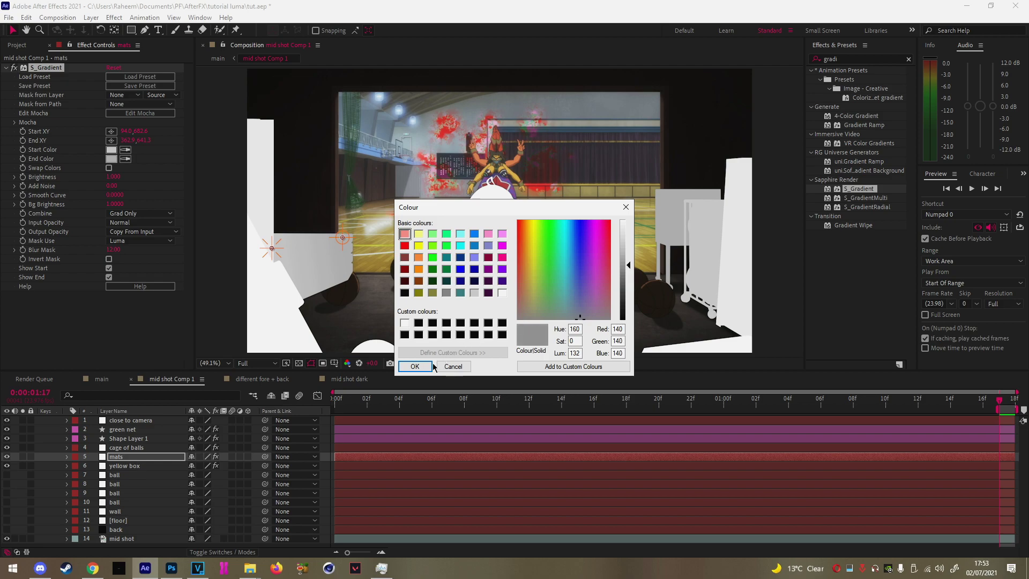
left_click(414, 366)
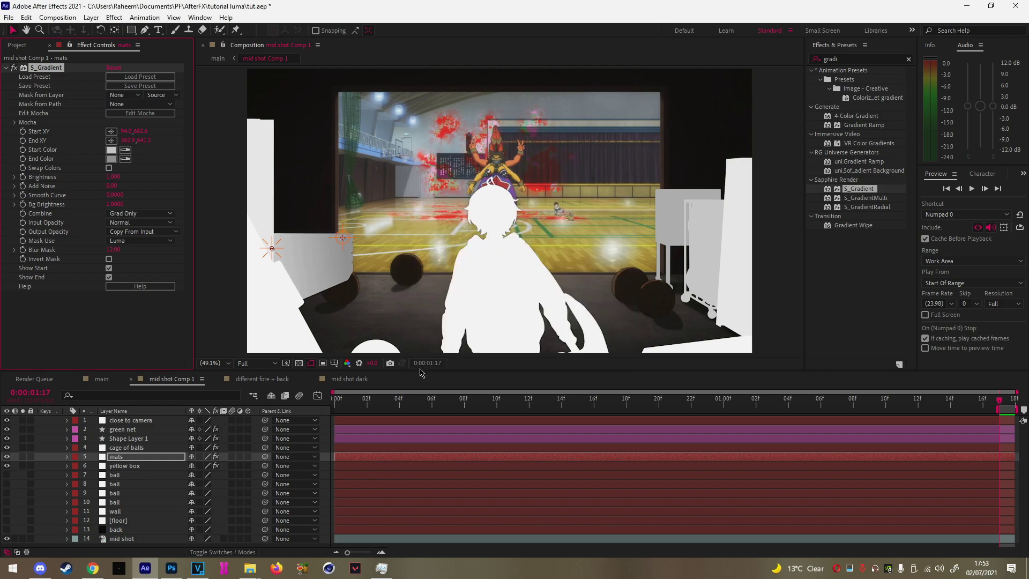
Fine-tune the mats gradient by moving its end point to about 369, 629 and its start point to about 78, 736
left_click(338, 237)
mouse_move(343, 241)
left_mouse_down()
mouse_move(310, 220)
mouse_move(346, 238)
left_mouse_up()
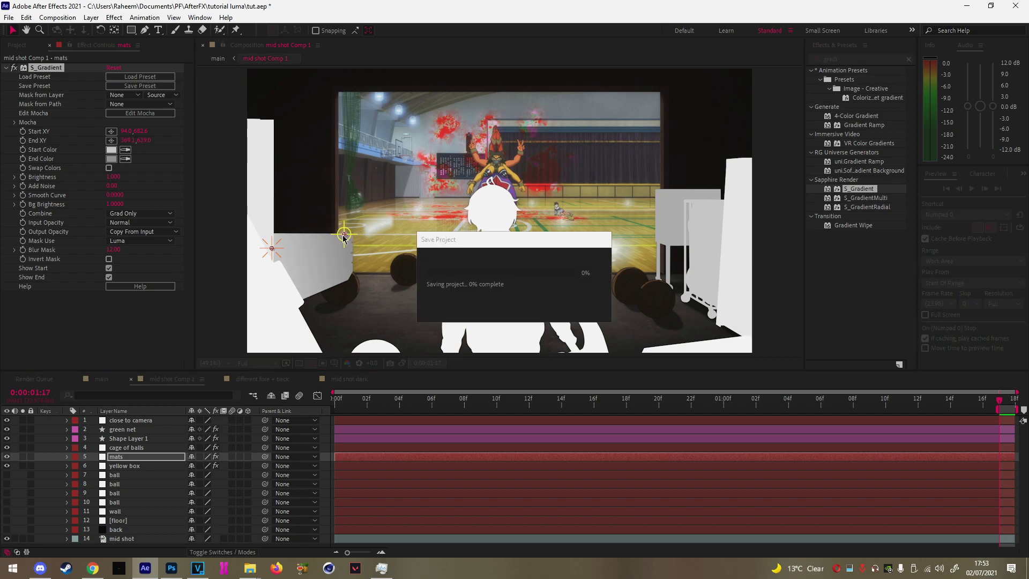
left_click_drag(273, 250, 269, 264)
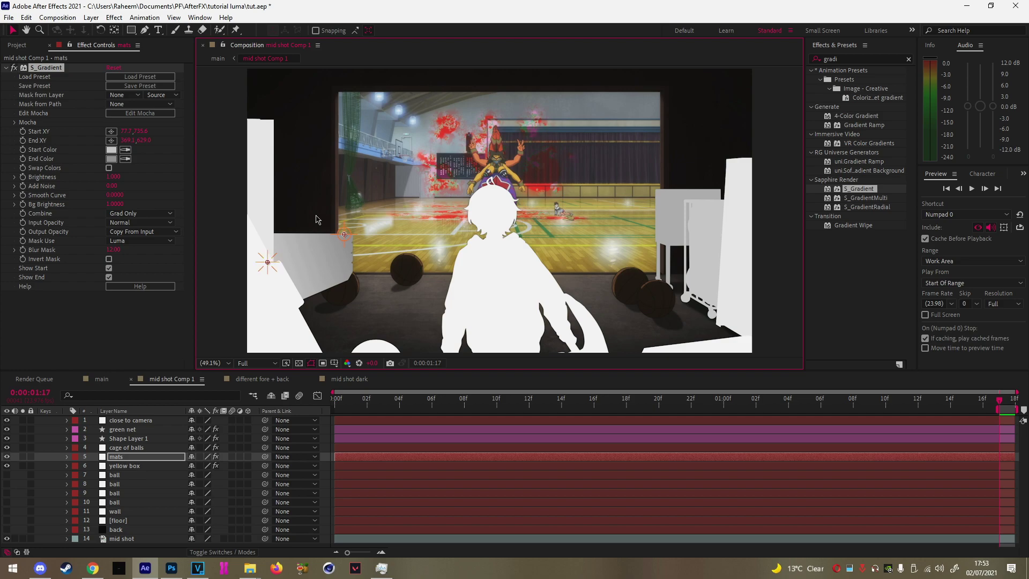
left_click(183, 338)
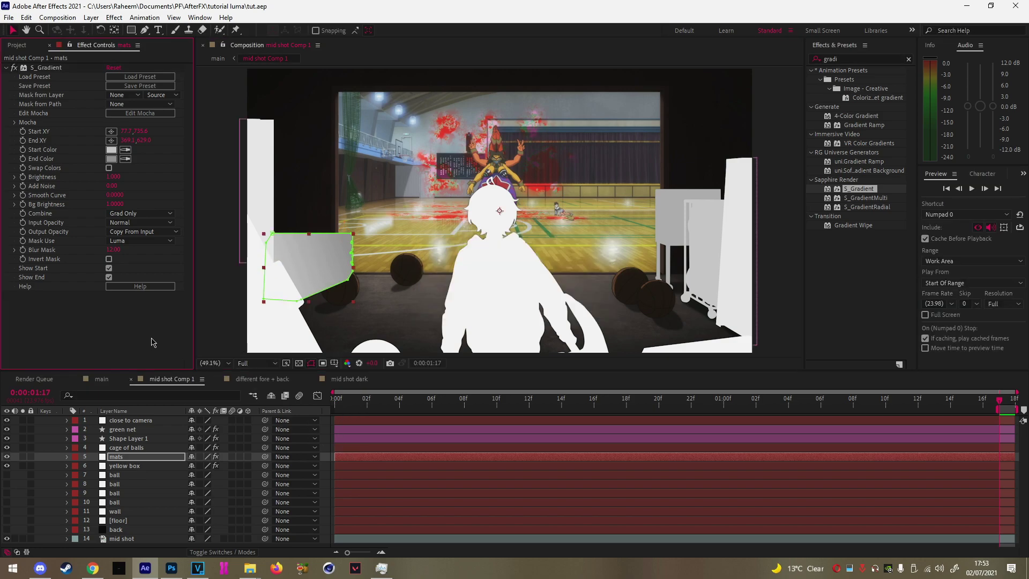
Compare the ball in front of the cage (layer 7) with the footage by toggling its visibility, and leave the layer shown
left_click(355, 465)
left_click(119, 475)
left_click(6, 474)
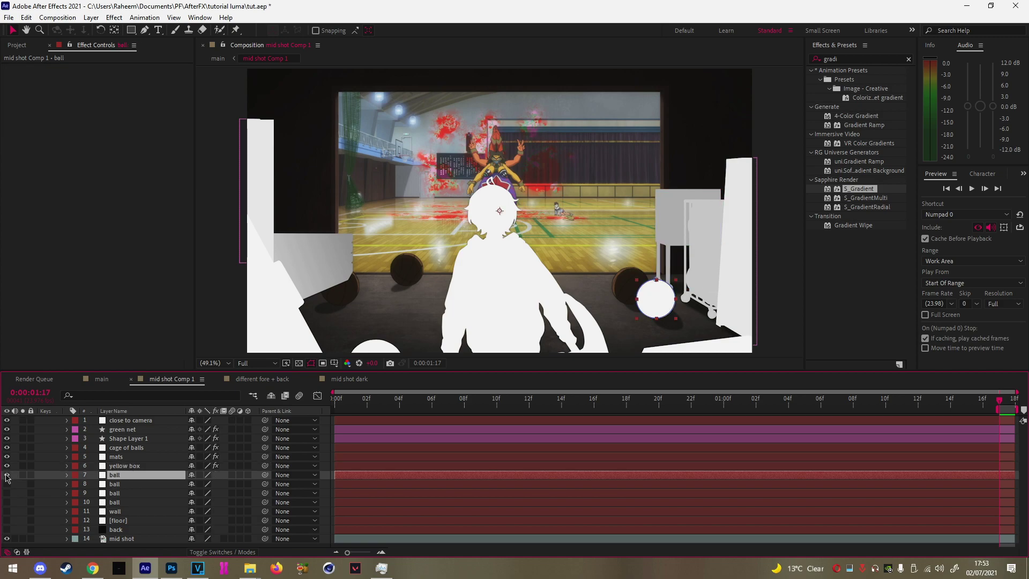
left_click(6, 475)
left_click(6, 474)
left_click(6, 475)
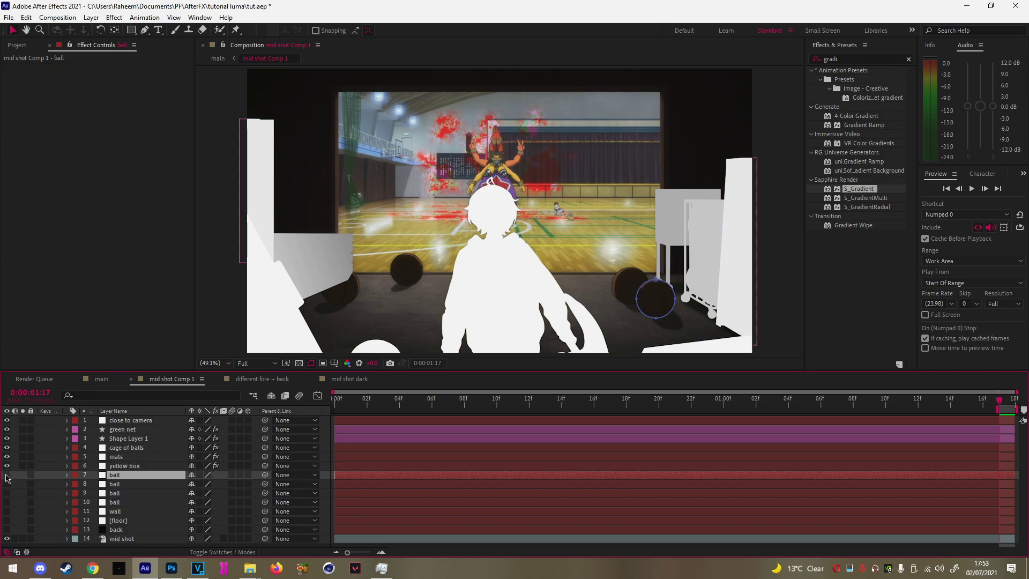
left_click(6, 475)
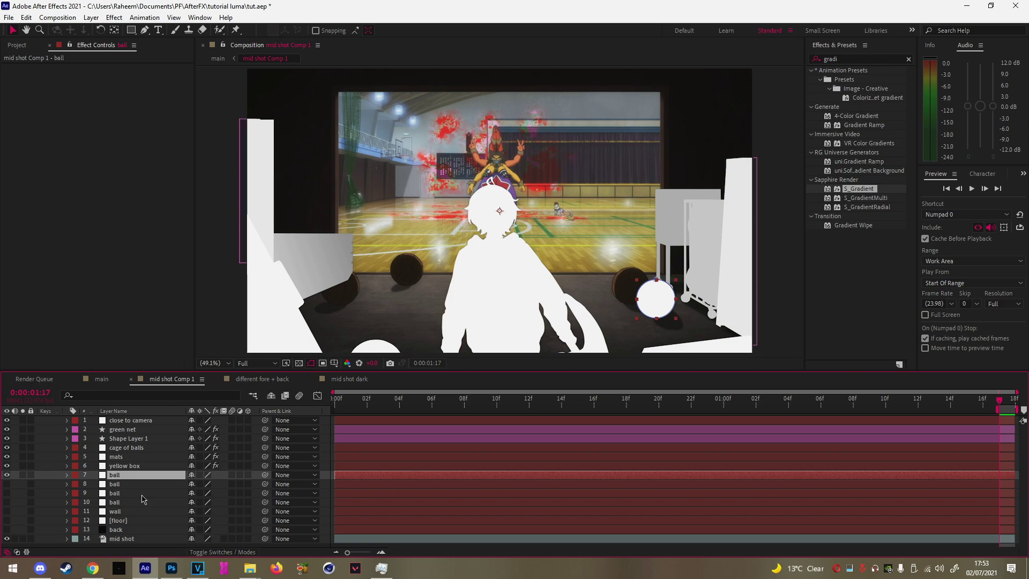
Copy the light grey Fill effect from the cage of balls layer onto the ball in layer 7
left_click(123, 466)
left_click(124, 456)
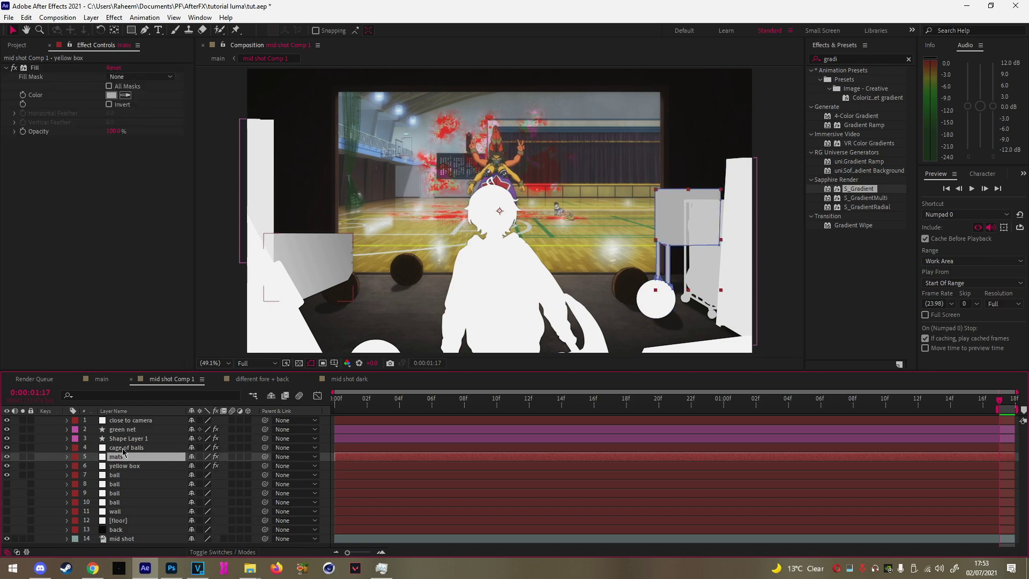
left_click(134, 475)
key("ctrl+v")
Copy the Fill effect from the layer 7 ball onto the adjacent ball in layer 8 and make that layer visible
left_click(131, 484)
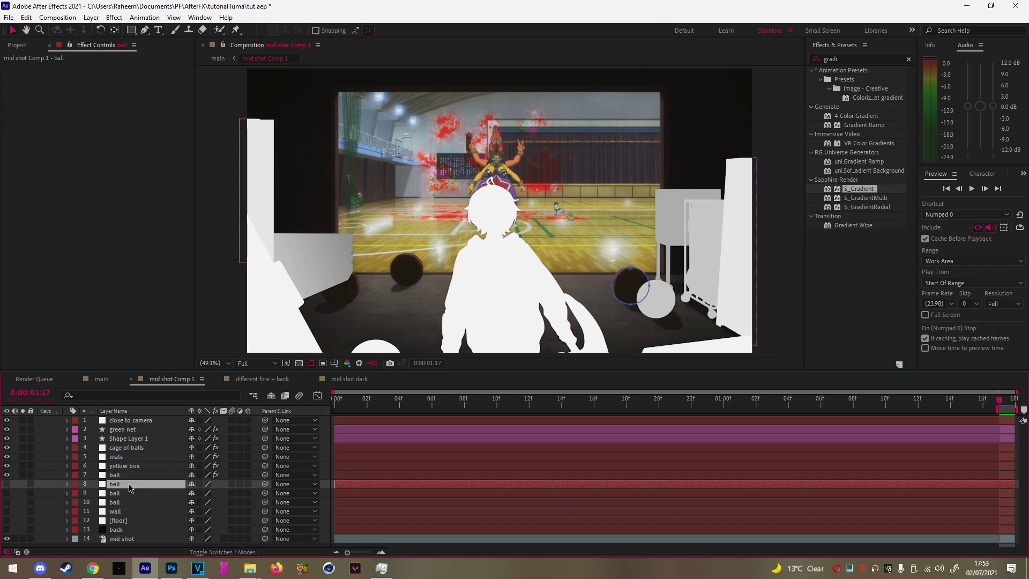
left_click(119, 475)
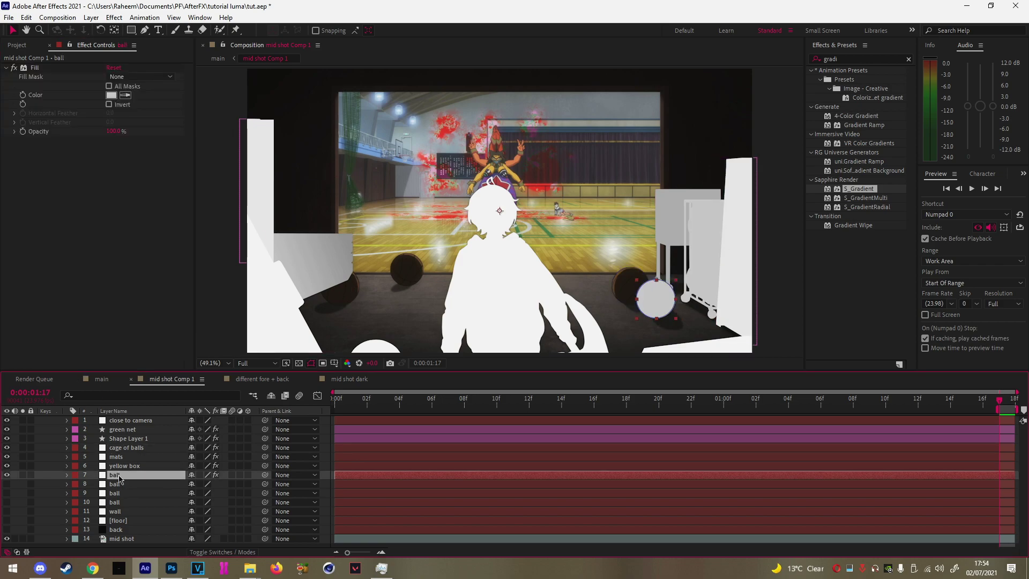
left_click(42, 66)
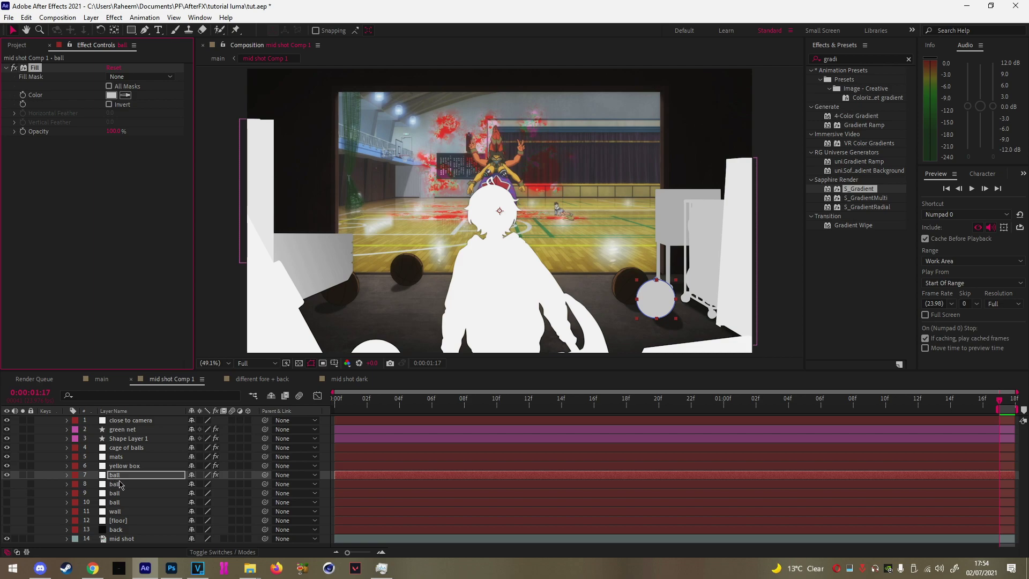
left_click(120, 485)
key("ctrl+v")
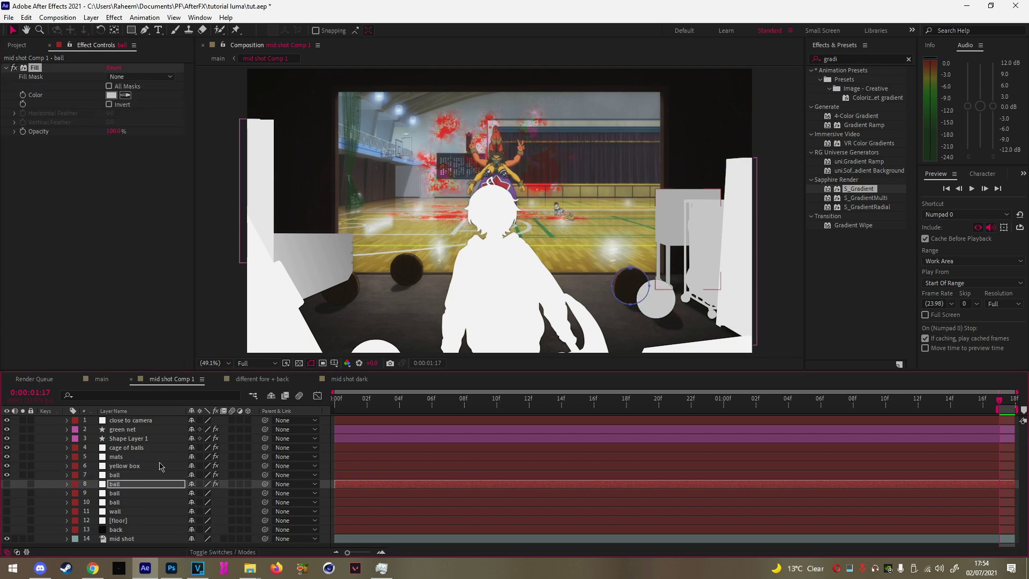
left_click(7, 483)
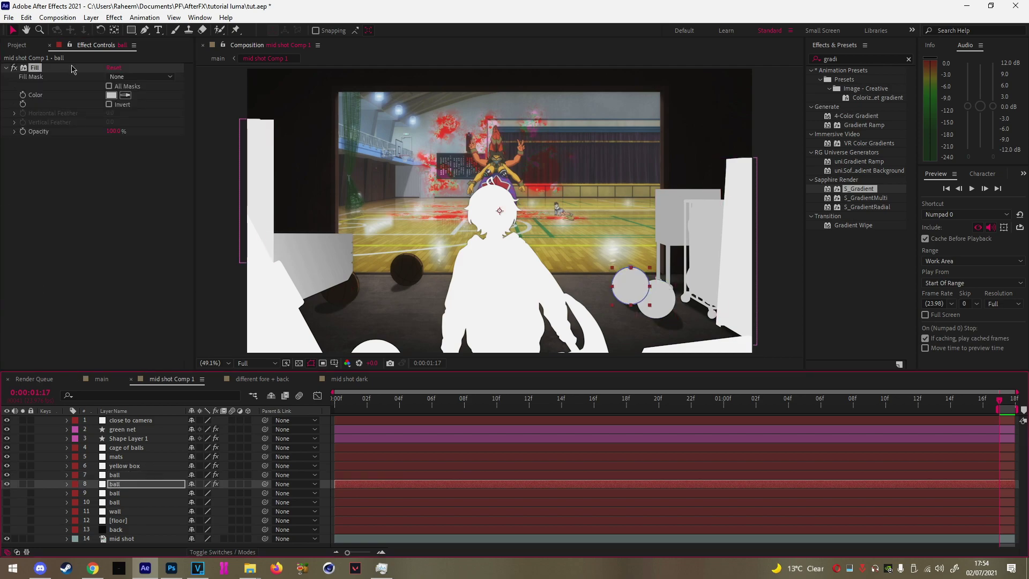
Darken the layer 8 ball's fill colour to grey RGB 144, 144, 144
left_click(111, 95)
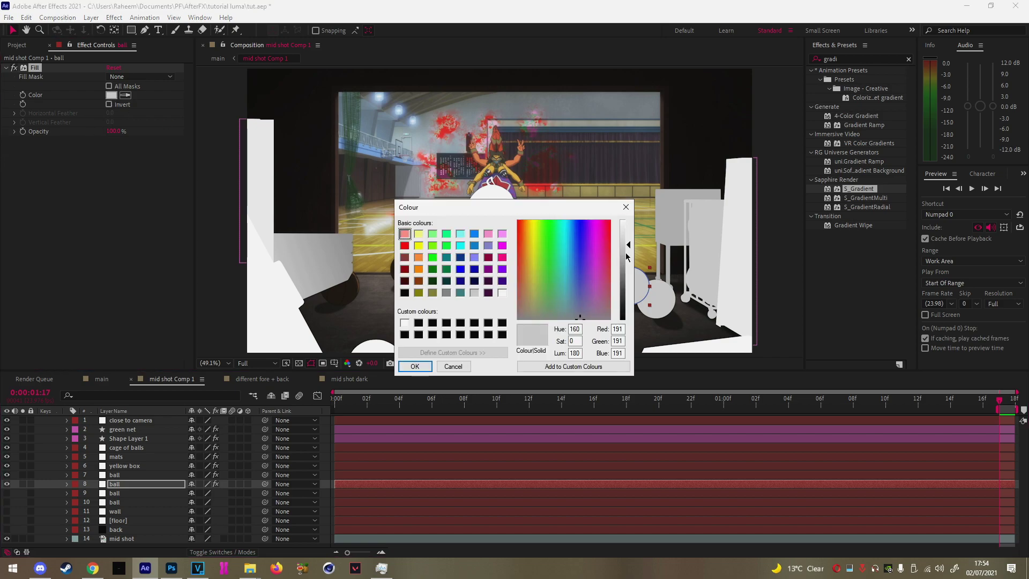
left_click_drag(624, 257, 625, 267)
left_click(414, 366)
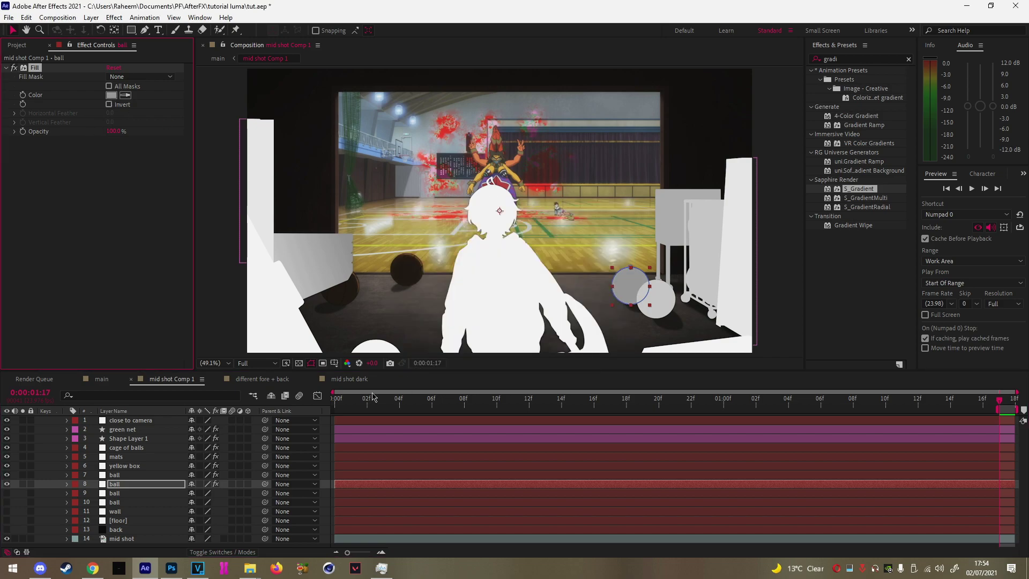
Show the ball at the doorway threshold (layer 9) and copy the layer 8 ball's Fill effect onto it
left_click(130, 493)
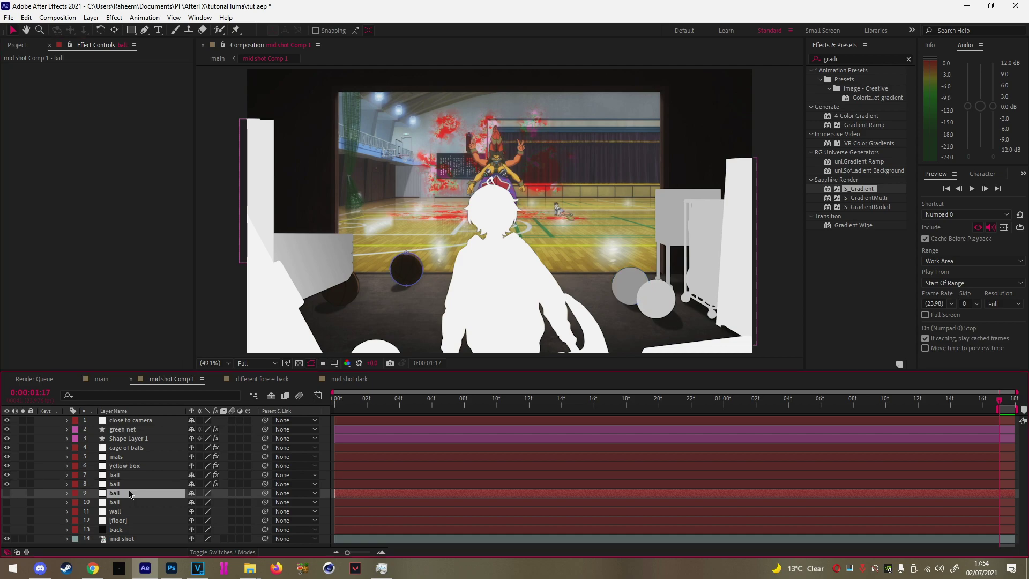
left_click(127, 484)
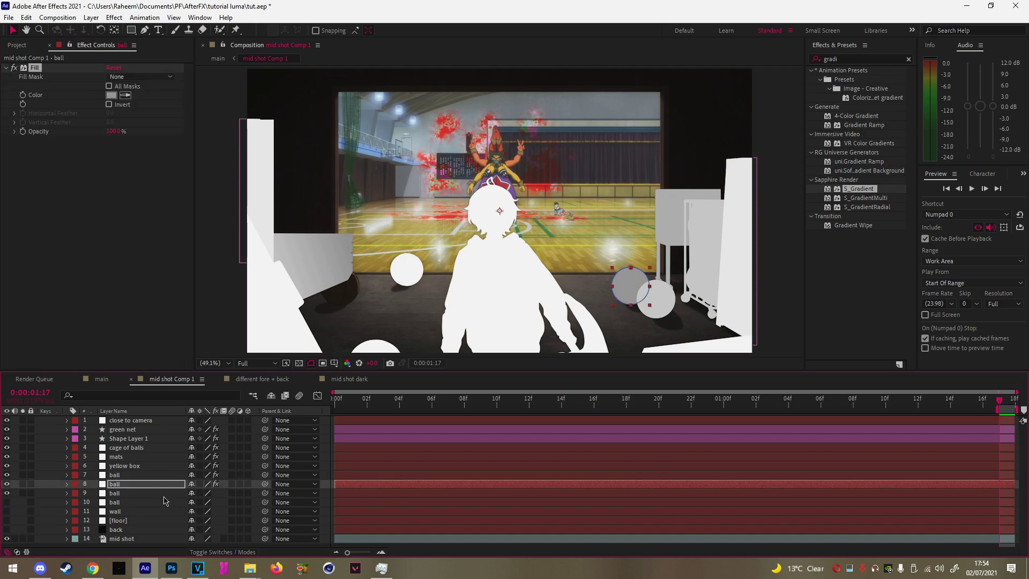
left_click(149, 493)
key("ctrl+v")
Darken the layer 9 ball's fill colour to a deeper grey
left_click(111, 95)
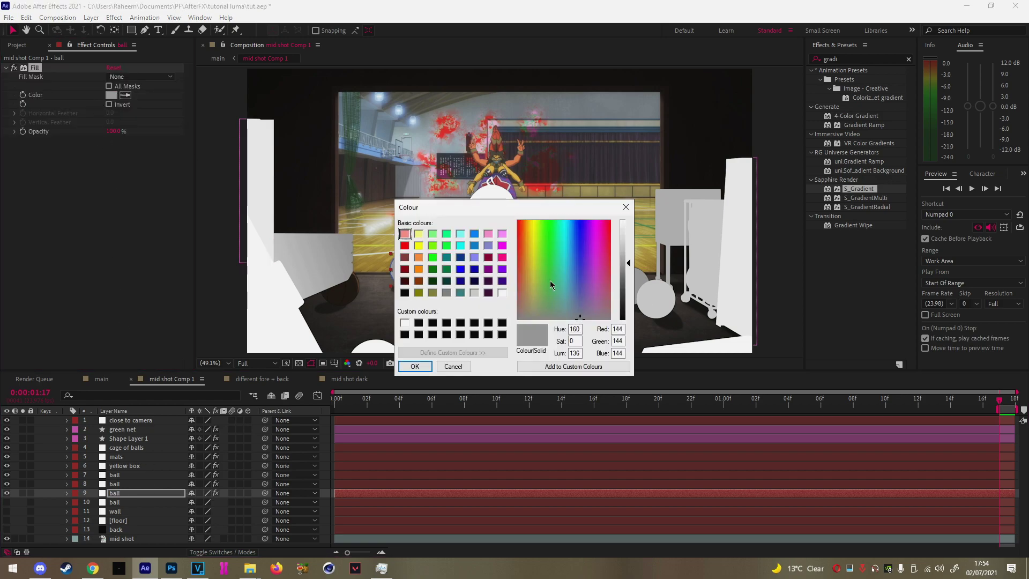
left_click_drag(628, 270, 627, 284)
left_click(414, 367)
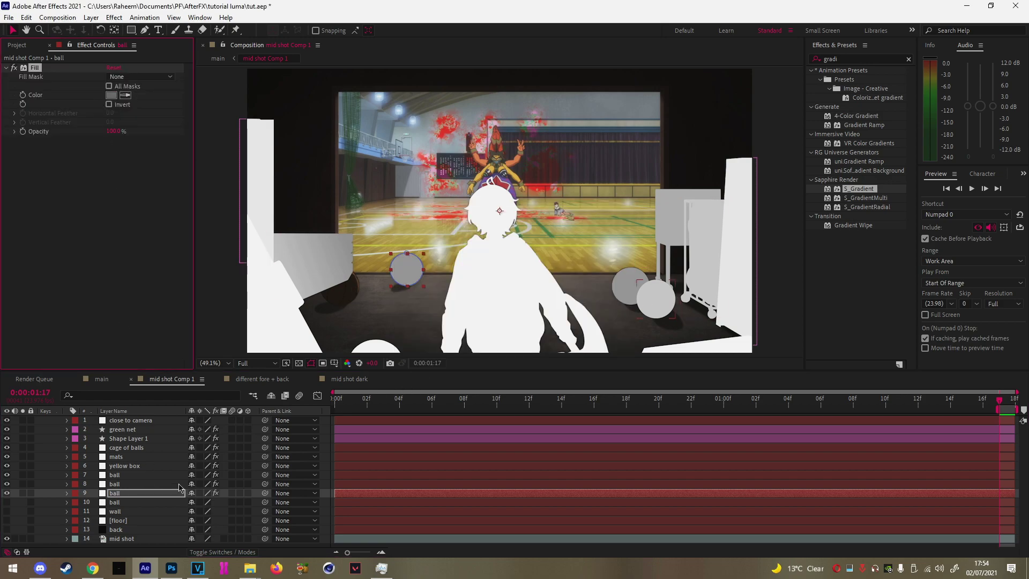
Show the ball beside the mats (layer 10) with the copied Fill effect, and sample a lighter grey as its fill colour
left_click(119, 503)
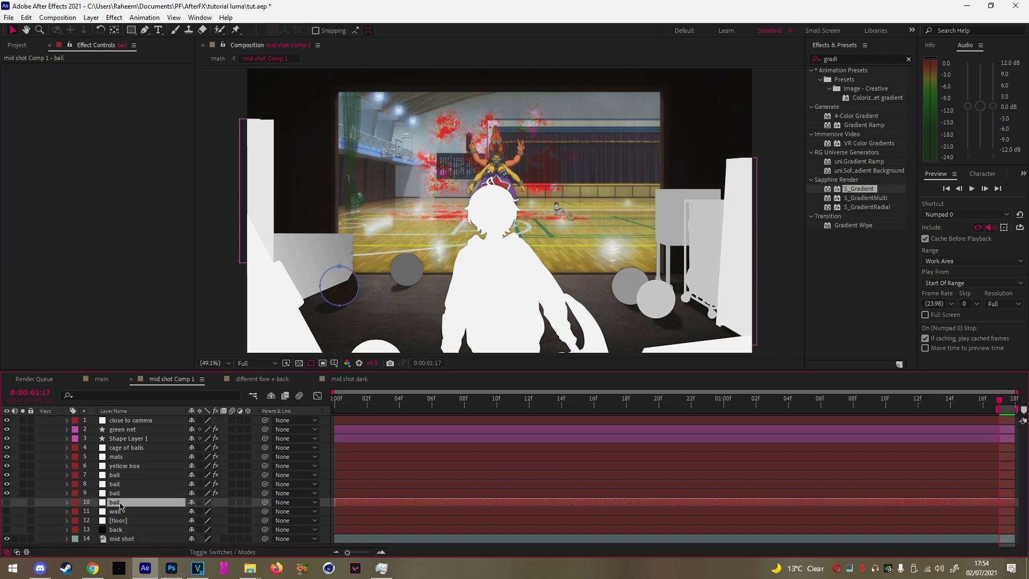
key("ctrl+v")
key("Return")
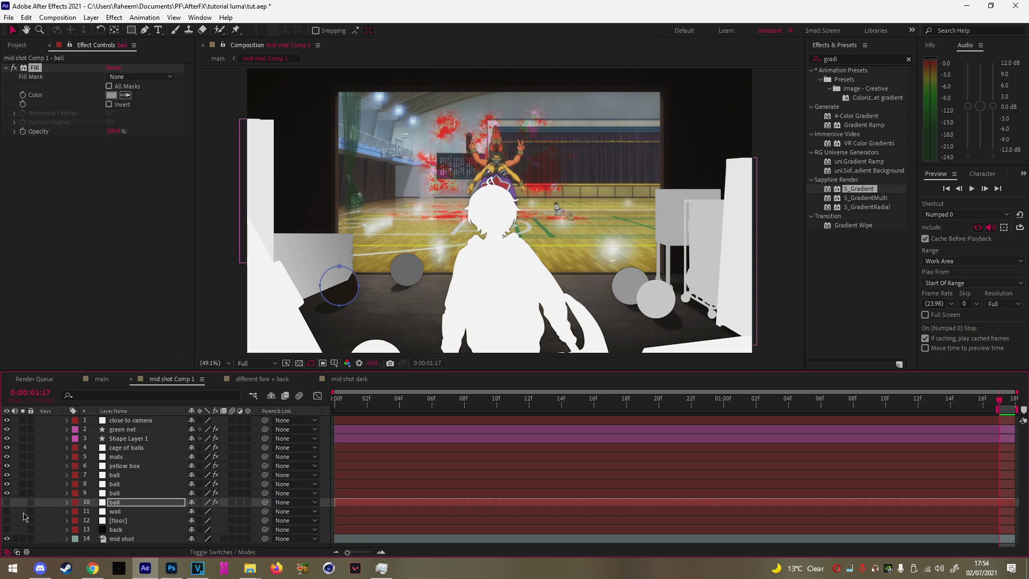
left_click(2, 500)
left_click(7, 502)
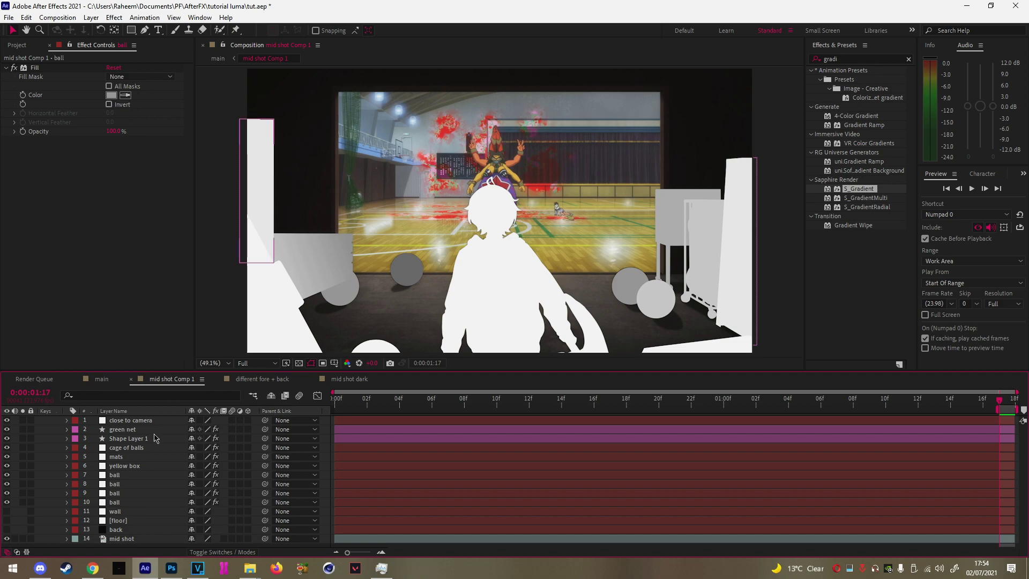
left_click(125, 95)
left_click(623, 319)
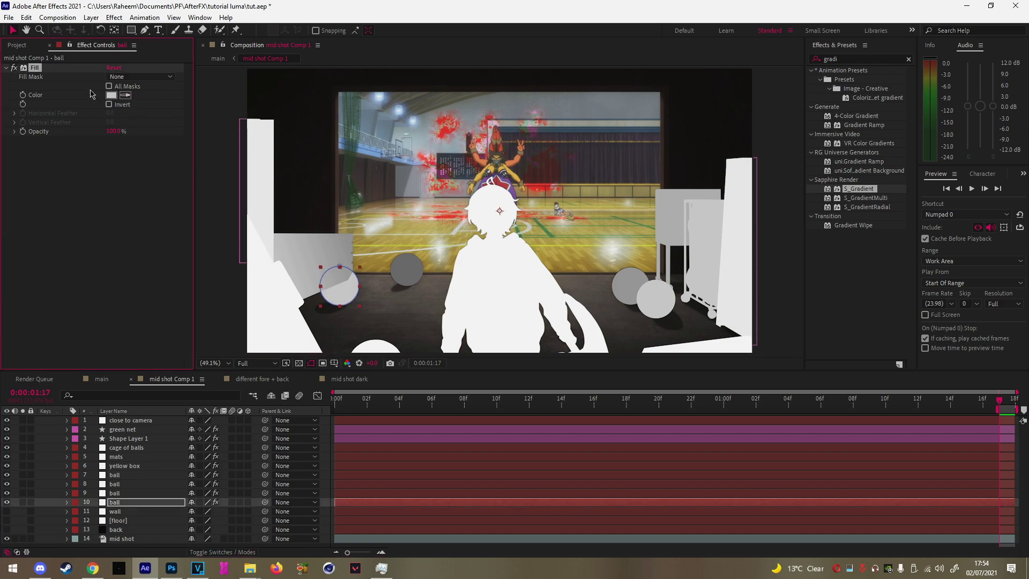
Move the layer 10 ball above the mats layer so it sits in front of them, and save the project
left_click(110, 97)
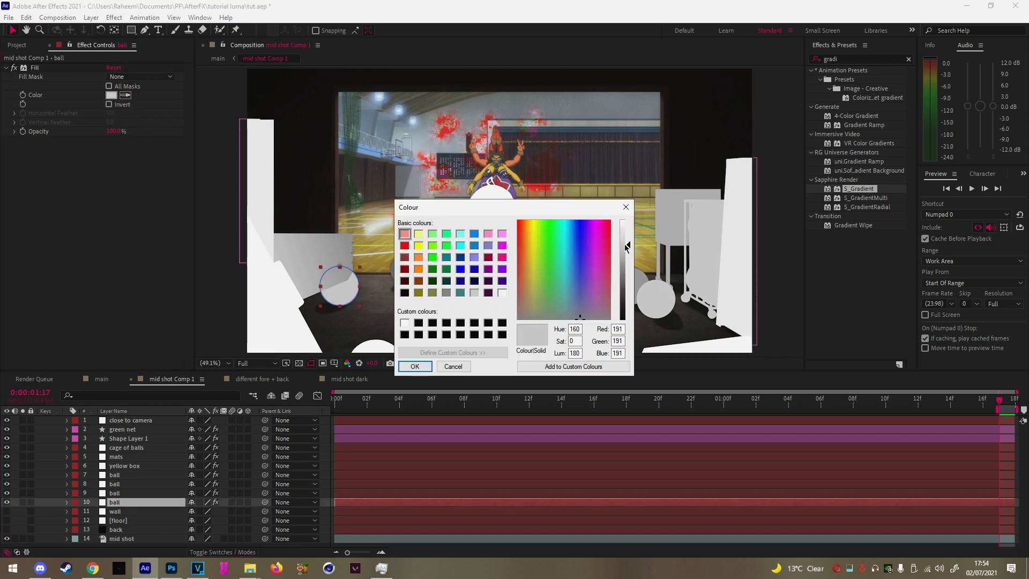
left_click(462, 368)
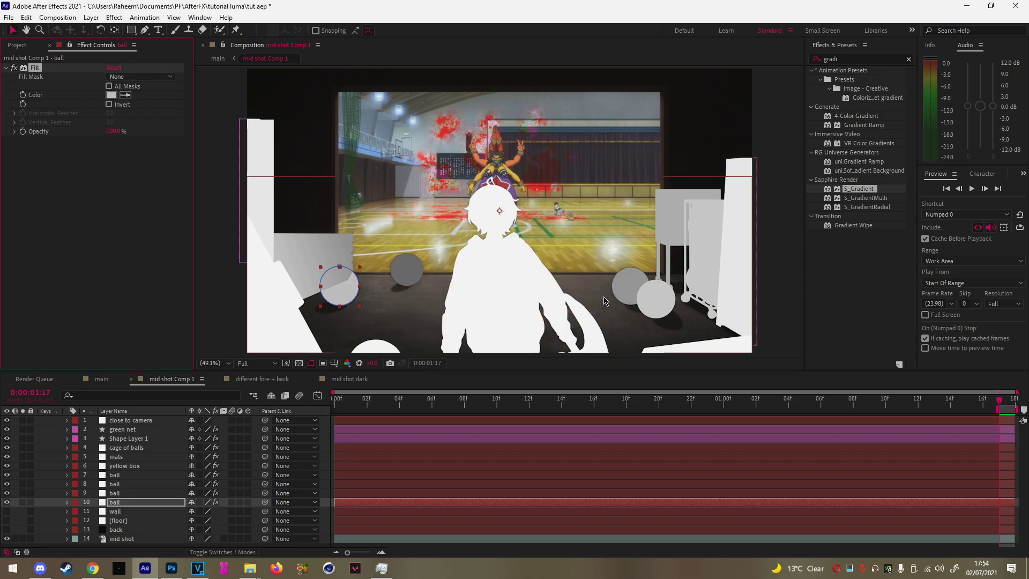
left_click(243, 328)
left_click(127, 495)
left_click(124, 502)
left_click_drag(125, 502, 129, 454)
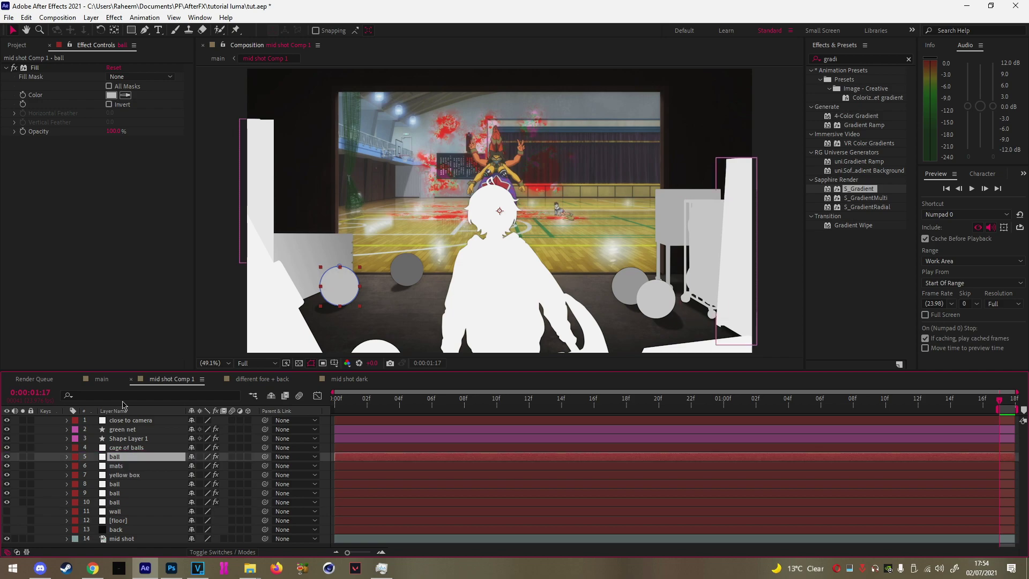
key("ctrl+s")
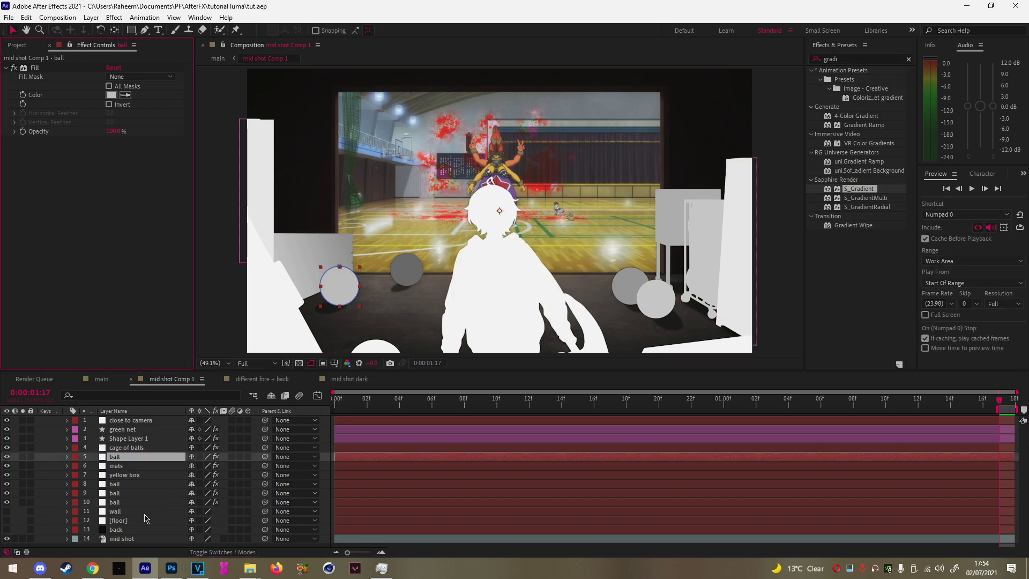
Show the wall layer and apply the Fill effect to it
left_click(123, 504)
left_click(118, 512)
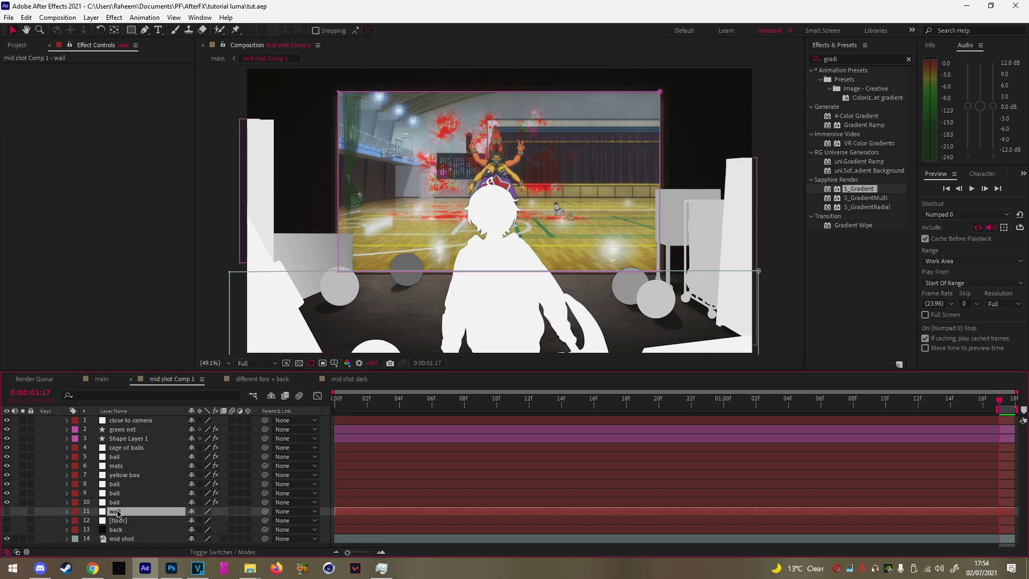
left_click(7, 512)
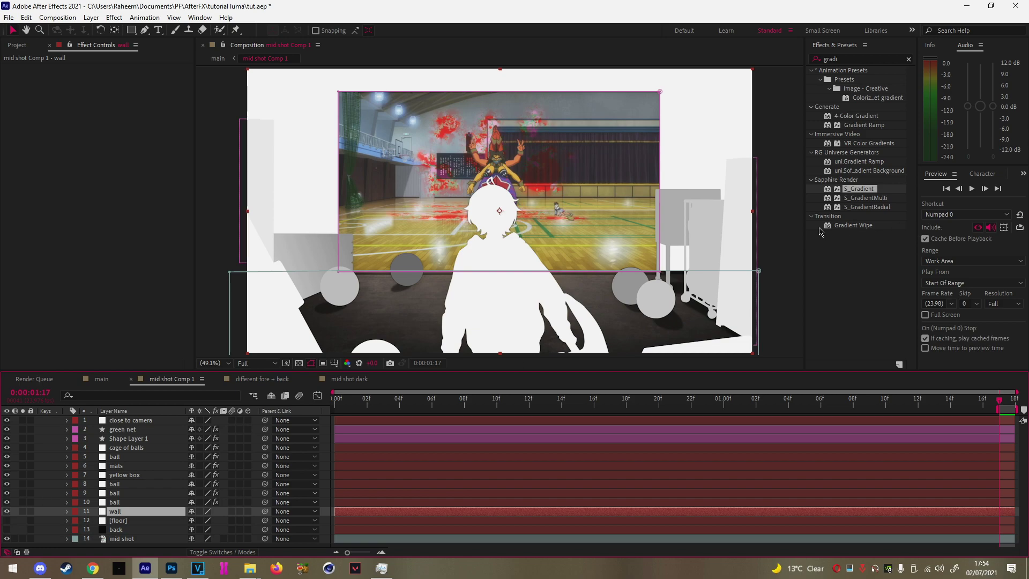
double_click(857, 59)
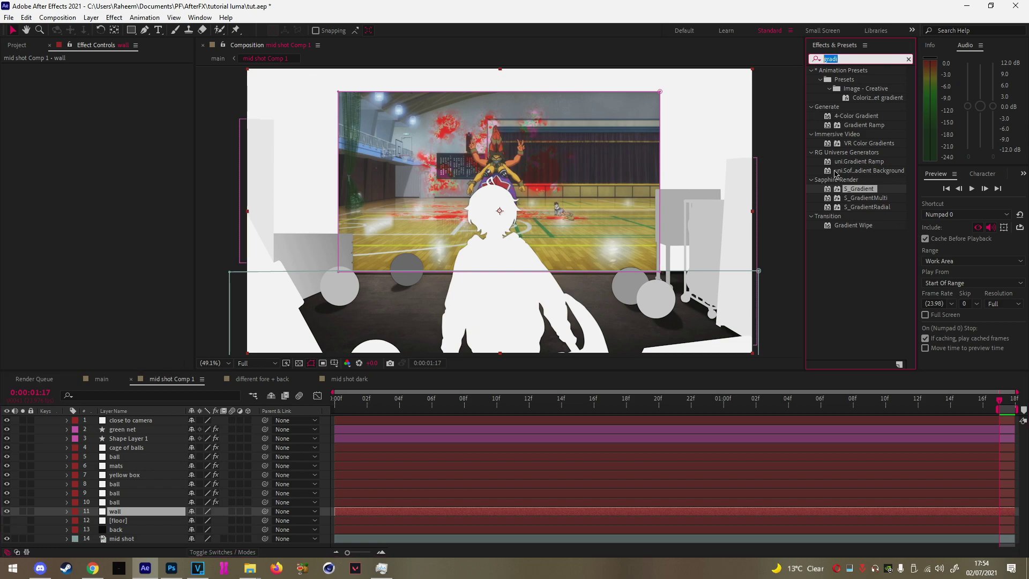
type("fill")
double_click(850, 134)
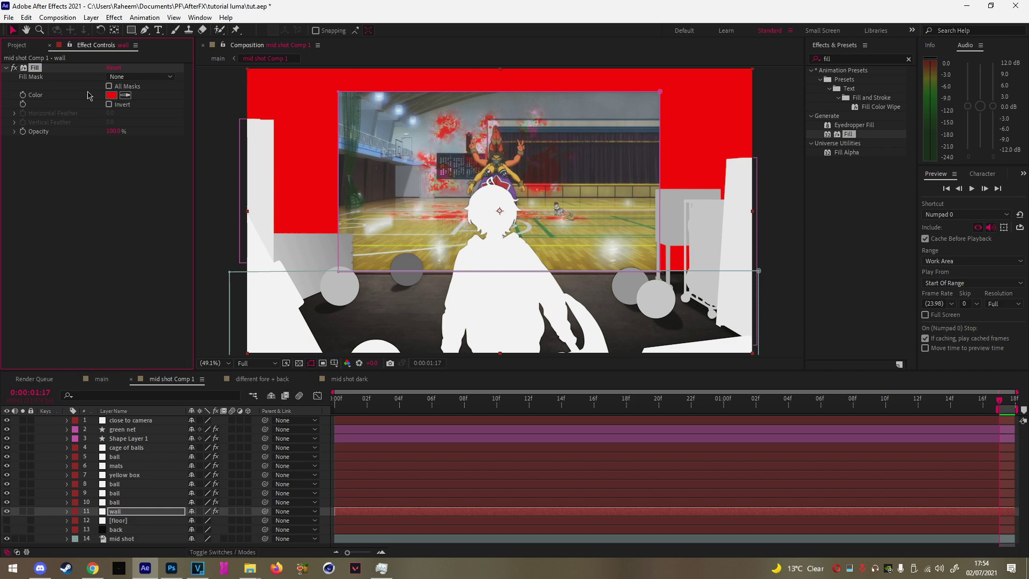
Set the wall's fill colour to a dark neutral grey
left_click(111, 94)
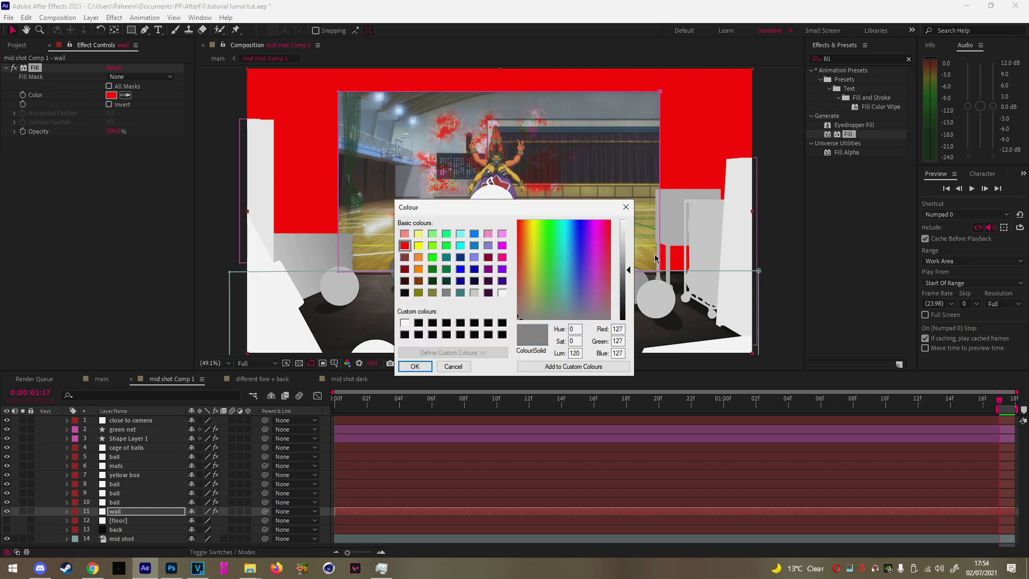
left_click(627, 299)
left_click(415, 366)
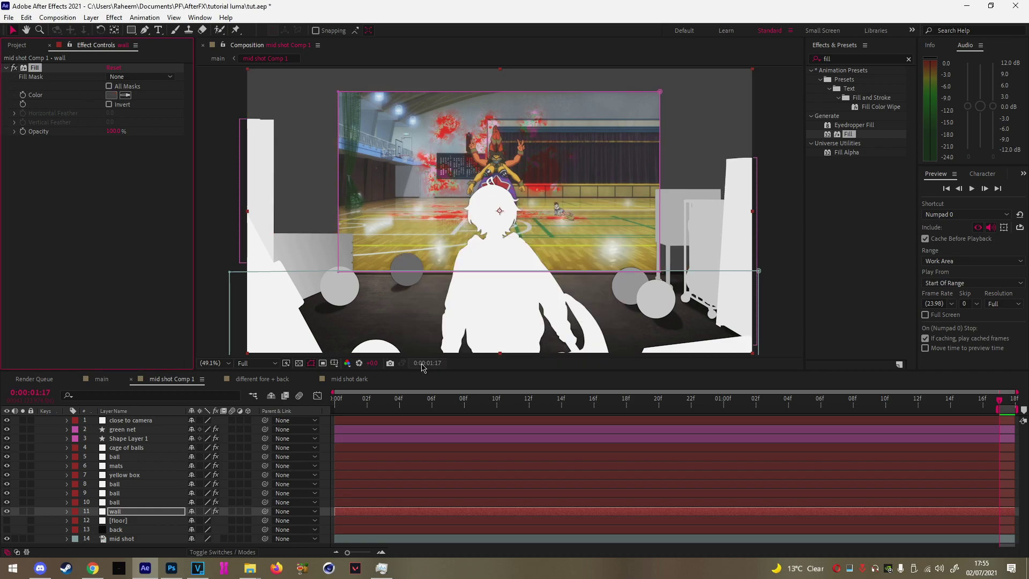
left_click(124, 276)
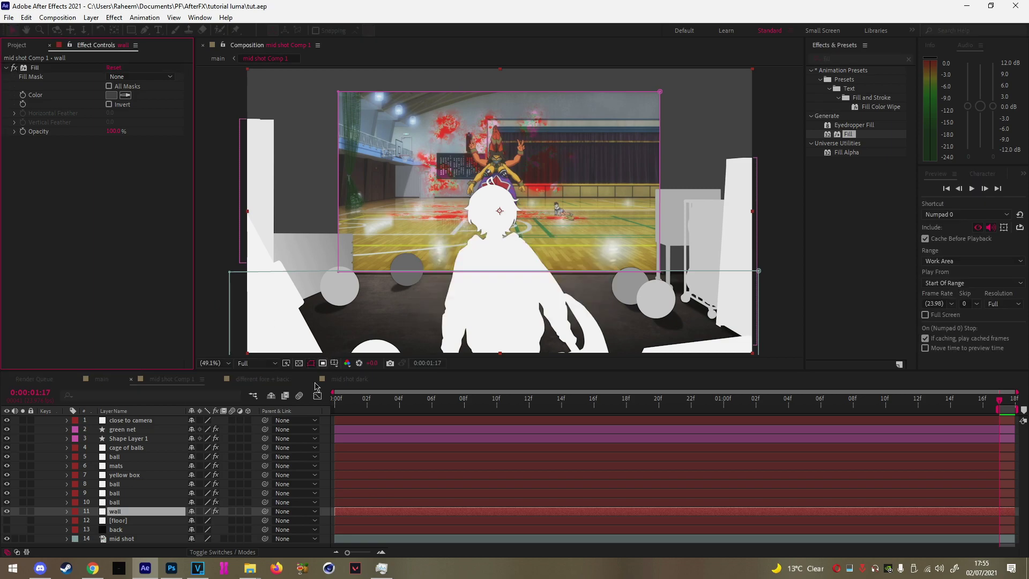
Show the floor layer and apply the S_Gradient effect to it
left_click(7, 521)
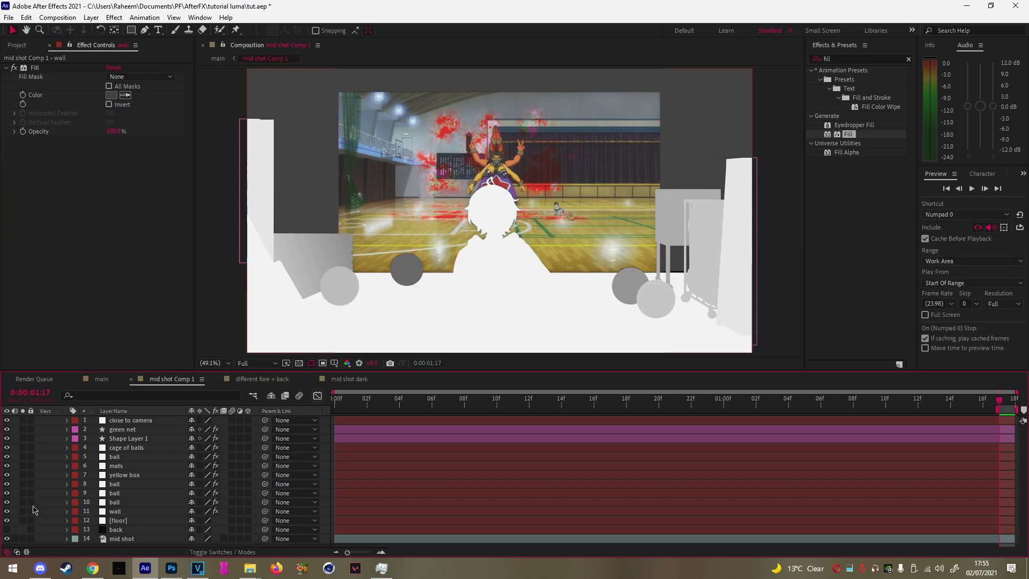
double_click(850, 59)
type("g")
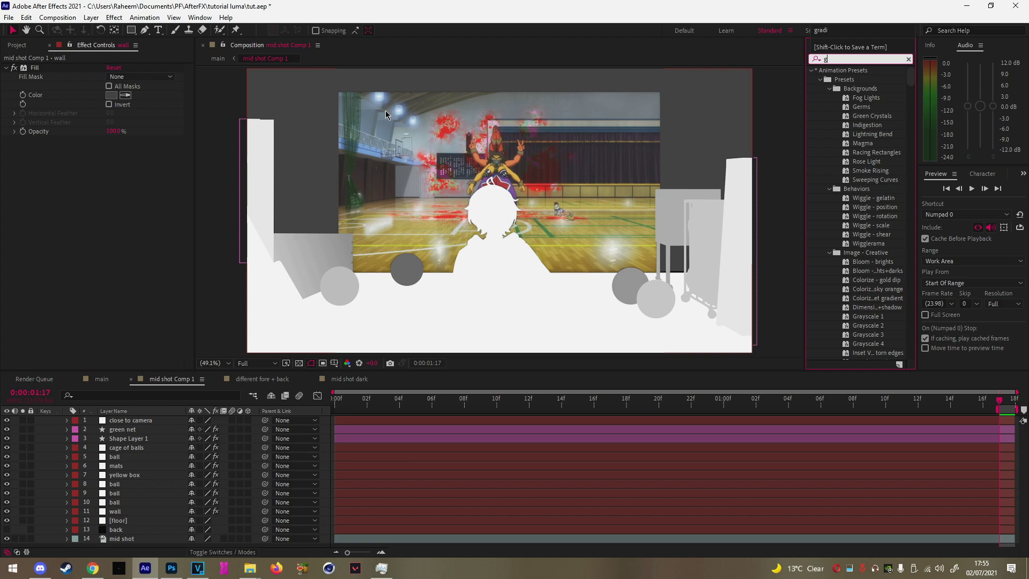
type("radient")
left_click(860, 191)
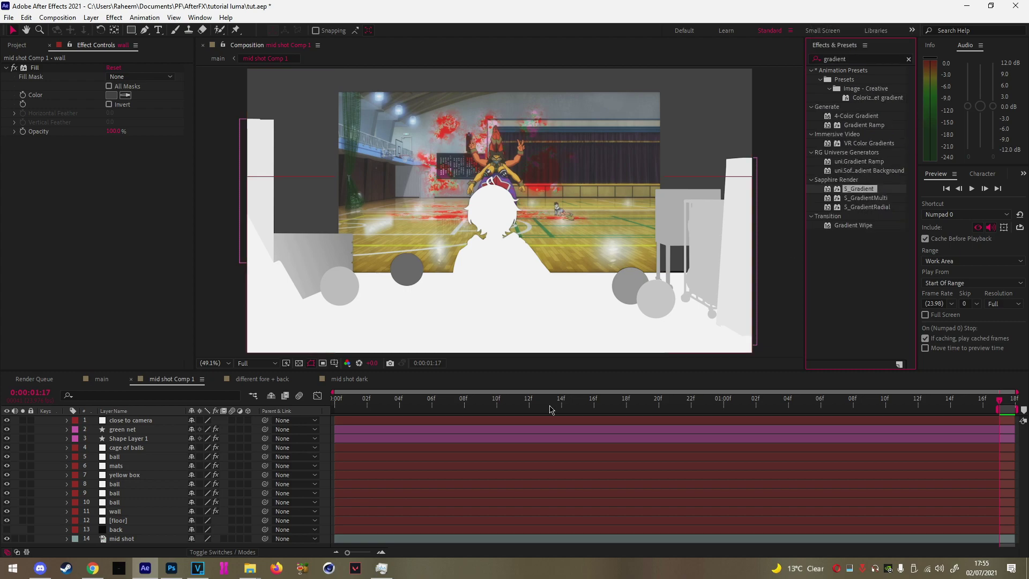
left_click(145, 520)
double_click(859, 191)
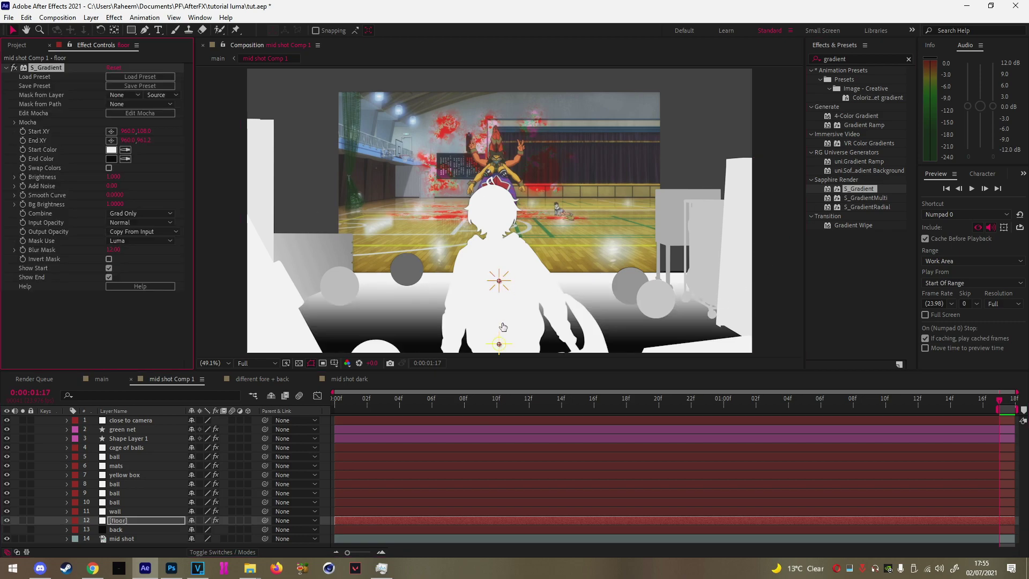
Sample the wall's dark grey as the floor gradient's end colour, and flip the gradient so white starts at the frame's lower edge
left_click(125, 160)
left_click(313, 124)
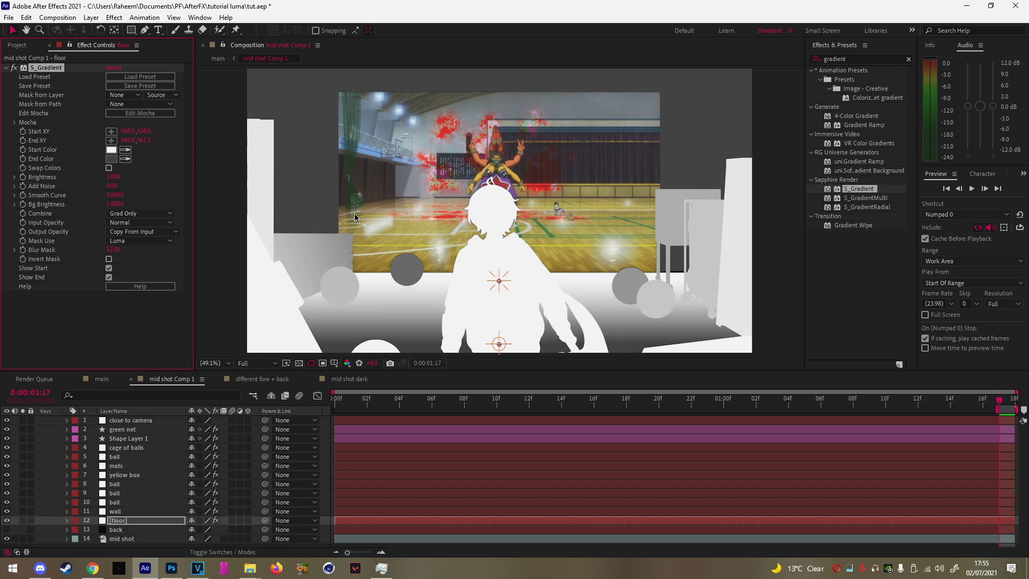
mouse_move(501, 283)
left_mouse_down()
mouse_move(587, 322)
mouse_move(568, 337)
mouse_move(507, 274)
left_mouse_up()
left_click_drag(565, 335, 503, 351)
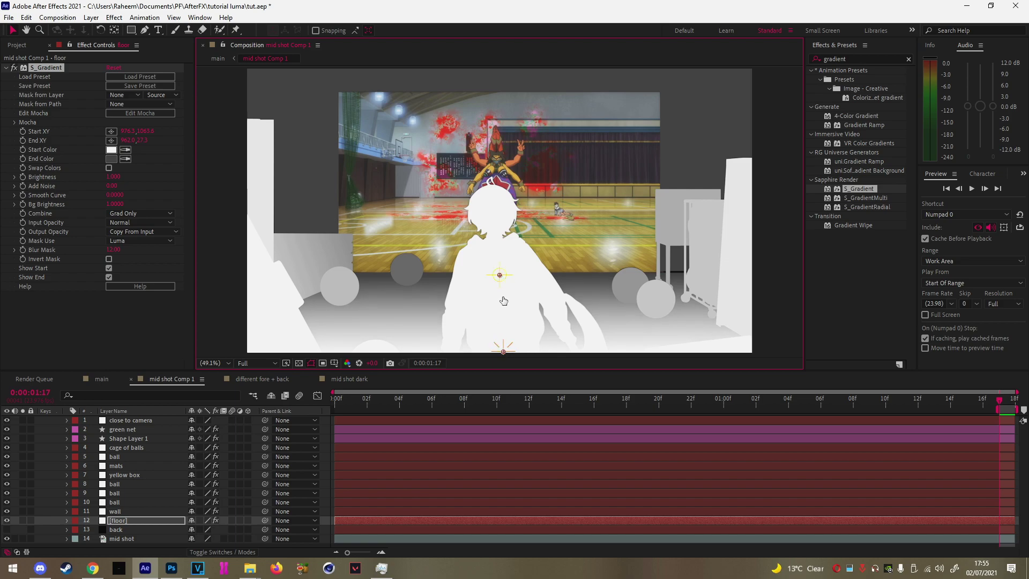
Fine-tune the floor gradient, placing its start point below the frame at about 962, 1284 and its end point at about 964, 71
left_click_drag(504, 284, 396, 258)
scroll(543, 274, "up", 3)
left_click_drag(548, 275, 417, 216)
scroll(473, 315, "up", 1)
left_click_drag(471, 320, 497, 177)
scroll(481, 224, "down", 6)
left_click_drag(609, 298, 536, 283)
scroll(533, 225, "up", 1)
left_click_drag(536, 225, 608, 249)
scroll(623, 236, "down", 1)
mouse_move(439, 313)
left_mouse_down()
mouse_move(430, 315)
mouse_move(441, 318)
mouse_move(440, 303)
mouse_move(441, 334)
mouse_move(440, 315)
left_mouse_up()
scroll(440, 324, "down", 2)
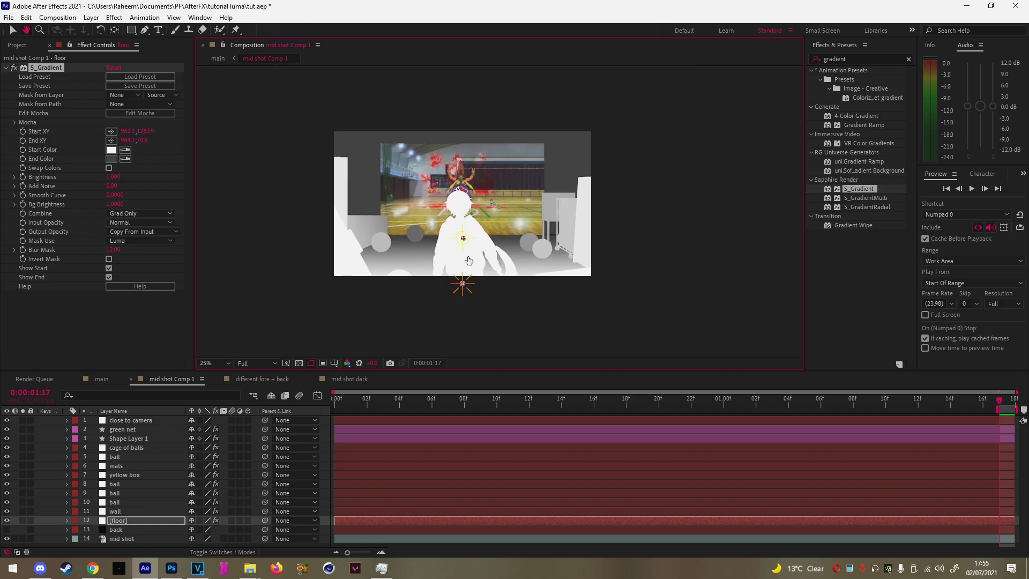
scroll(468, 260, "up", 2)
left_click_drag(441, 193, 443, 298)
key("grave")
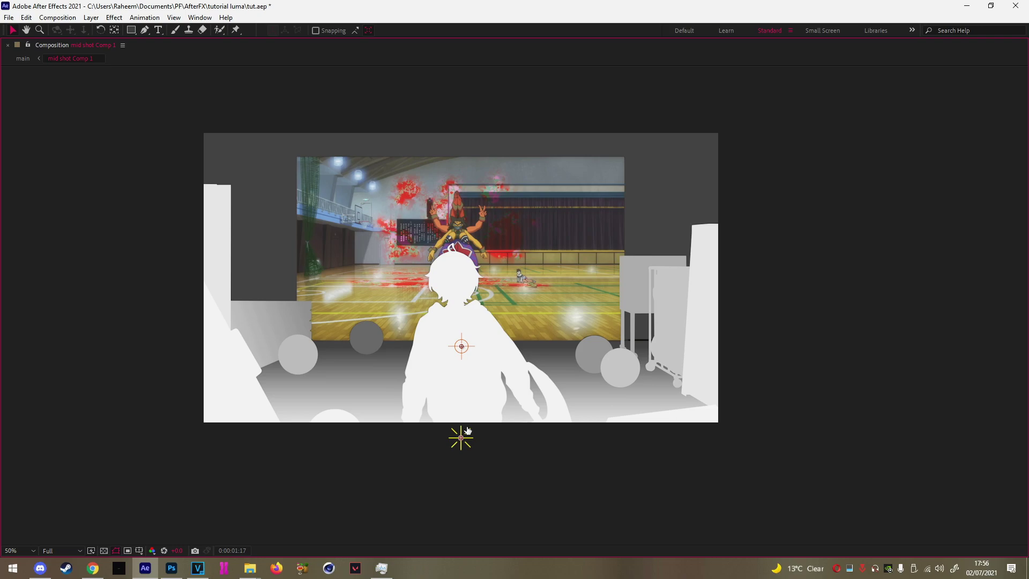
key("grave")
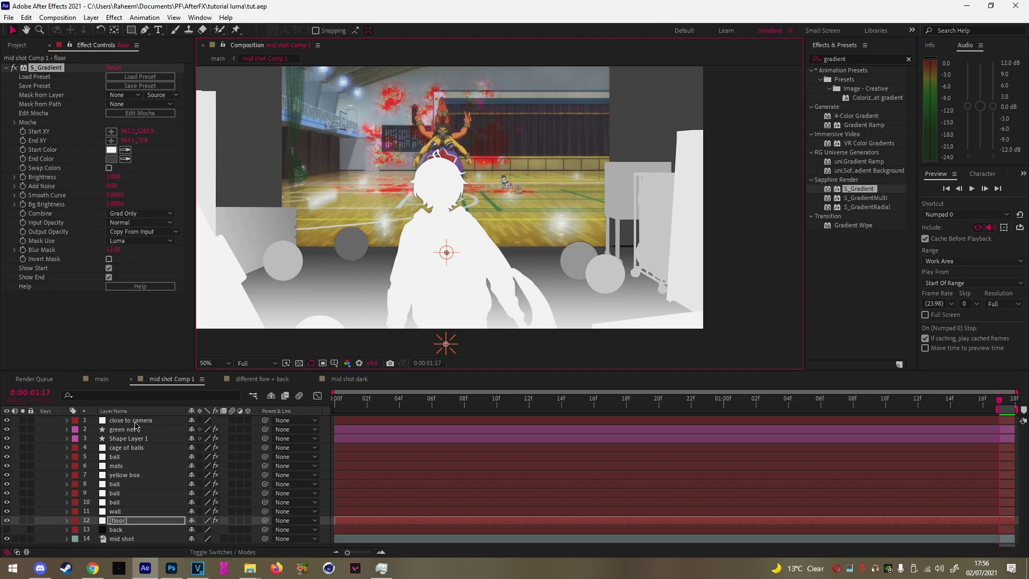
Turn on the visibility of every layer, including the black back layer behind the doorway
left_click(135, 421)
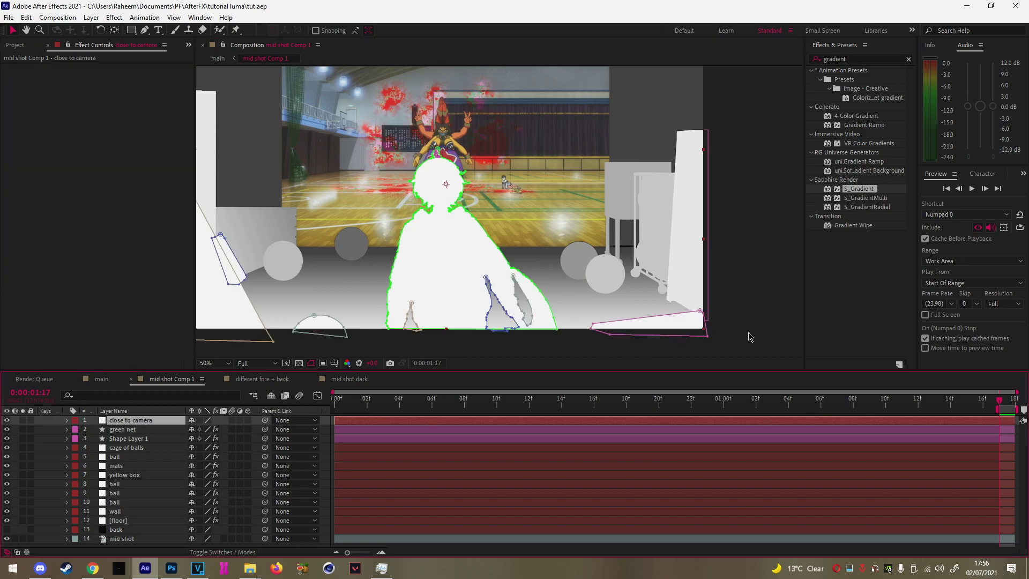
left_click(724, 349)
left_click(6, 420)
left_click(6, 421)
left_click(6, 422)
left_click_drag(6, 429, 6, 539)
Nudge the wall layer's Mask 2 down slightly to close the gap between the wall and the floor
left_click(124, 475)
left_click(115, 511)
mouse_move(118, 519)
left_mouse_down()
mouse_move(117, 510)
mouse_move(123, 527)
left_mouse_up()
scroll(647, 232, "up", 1)
left_click_drag(647, 232, 529, 268)
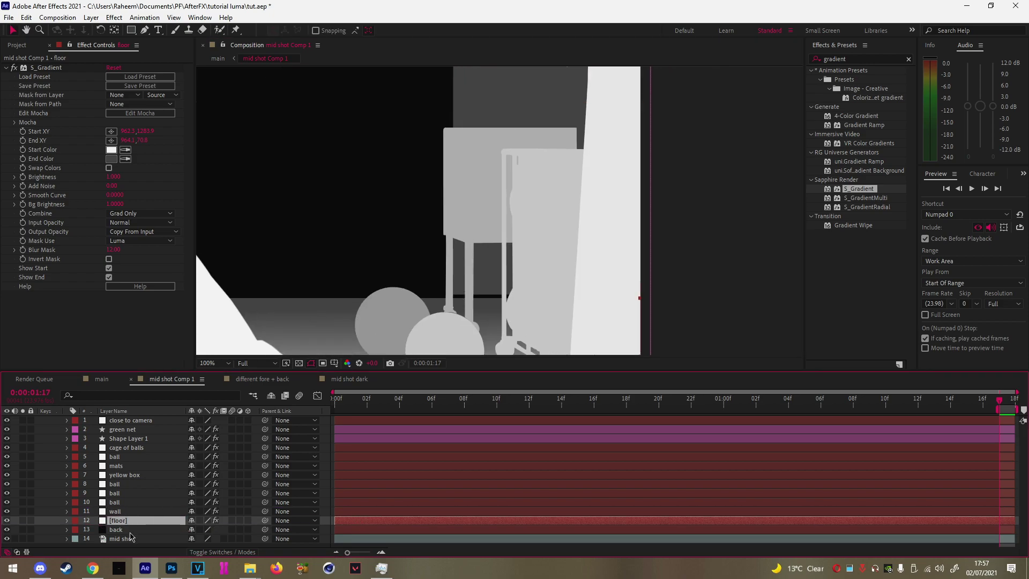
left_click(130, 512)
key("m")
left_click(132, 520)
left_click(138, 538)
key("Down")
key("Down")
key("Down")
key("Down")
key("Down")
key("Down")
left_click(210, 364)
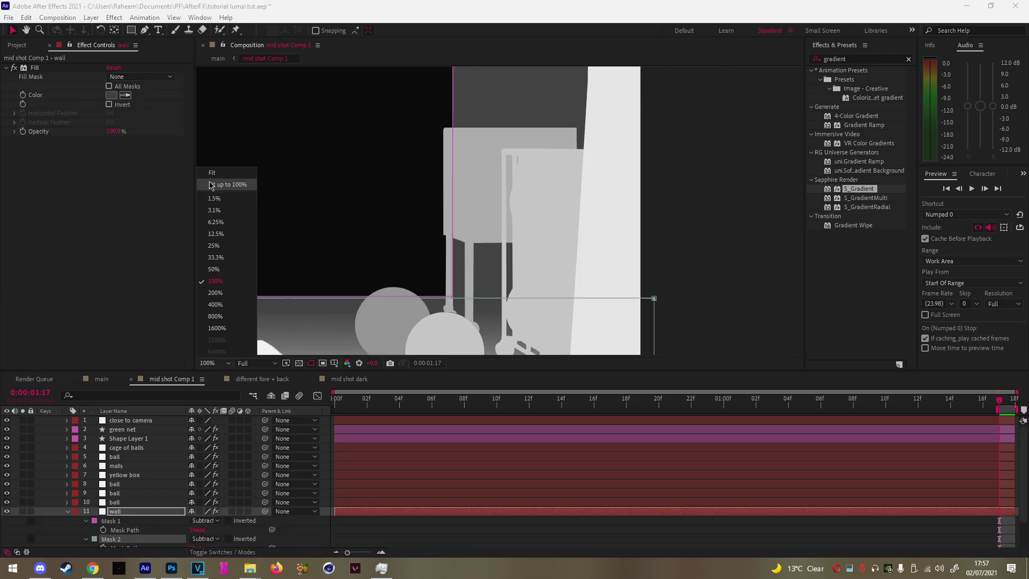
left_click(210, 186)
left_click(493, 524)
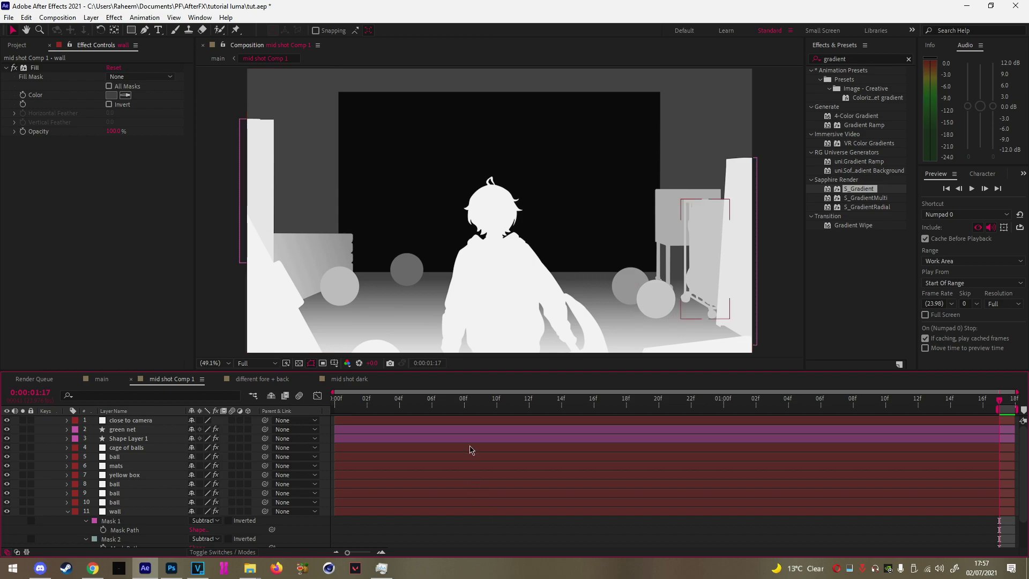
left_click(67, 511)
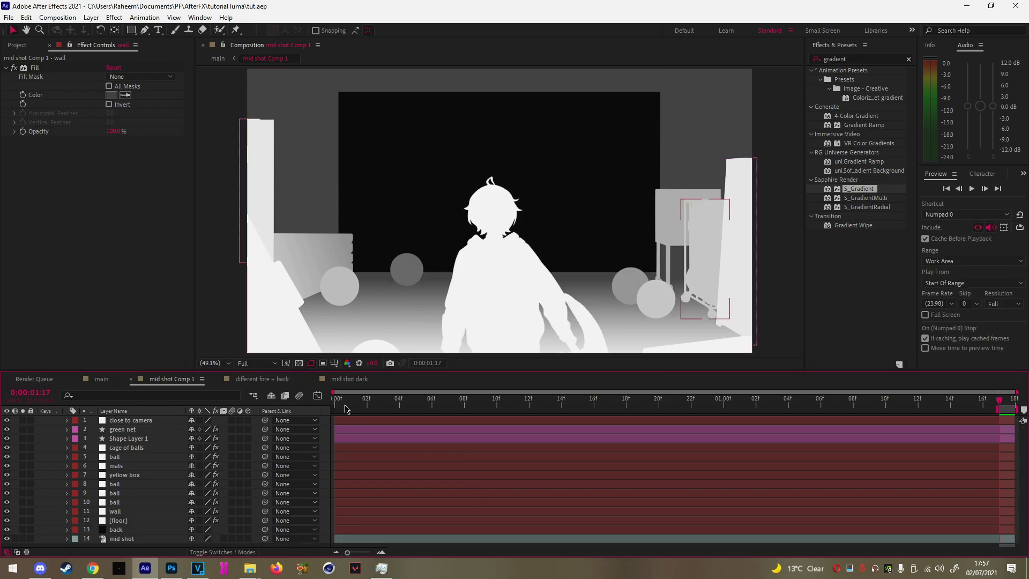
Pre-compose all layers except mid shot into a new composition named "depth map", moving all attributes into it
left_click(6, 421)
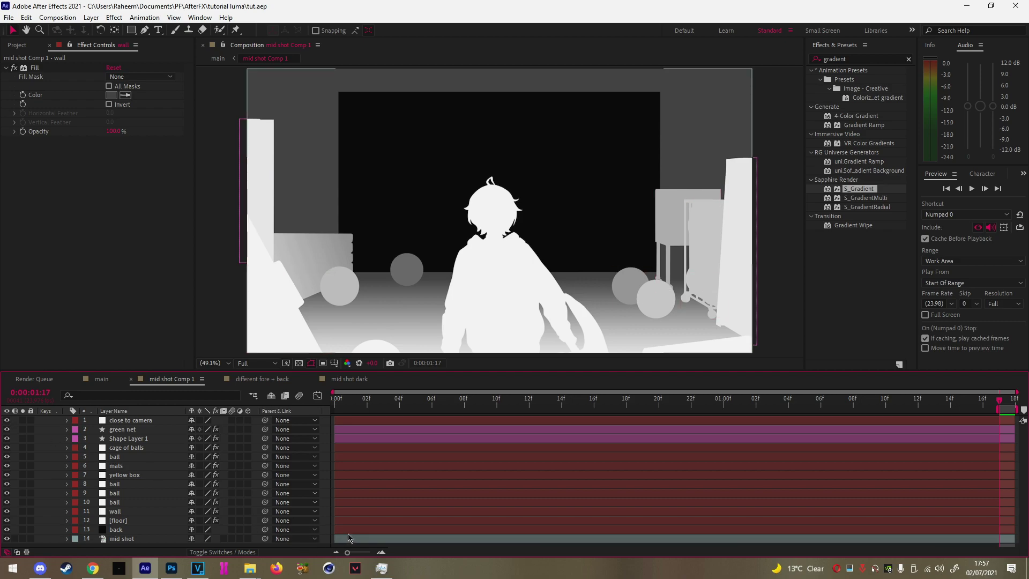
left_click(348, 530)
left_click(361, 424, "shift")
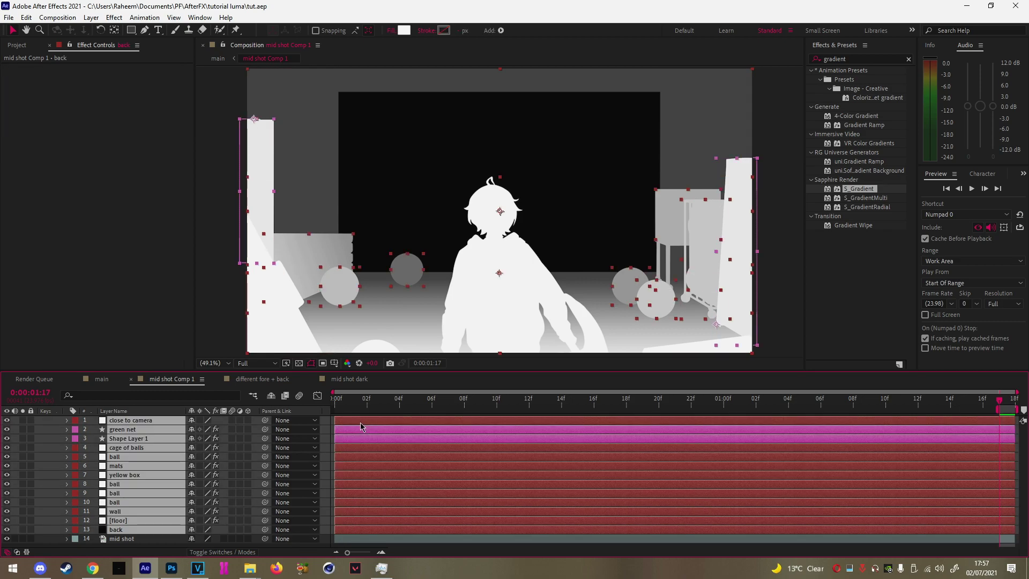
key("ctrl+shift+c")
type("depth map")
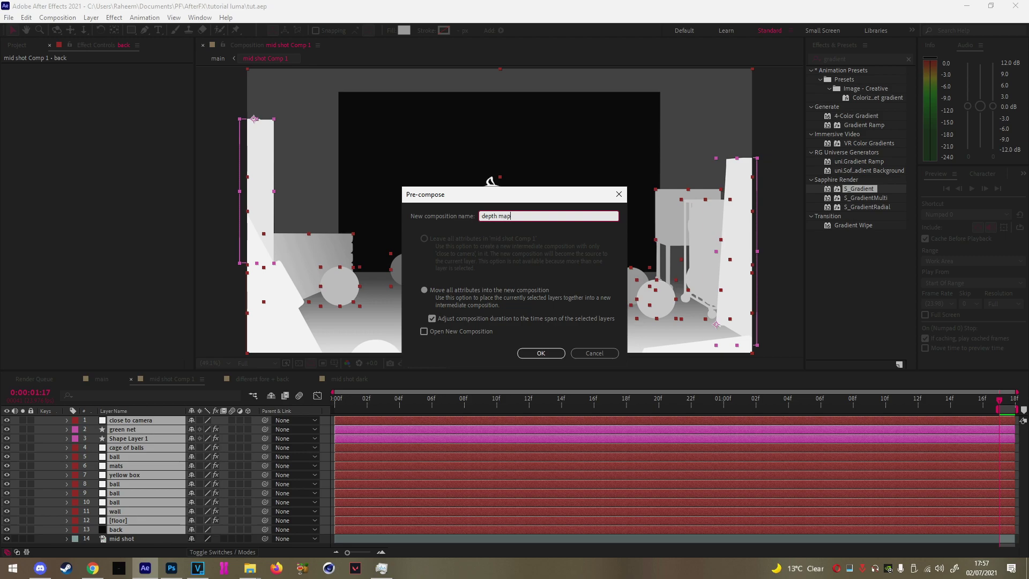
left_click(542, 352)
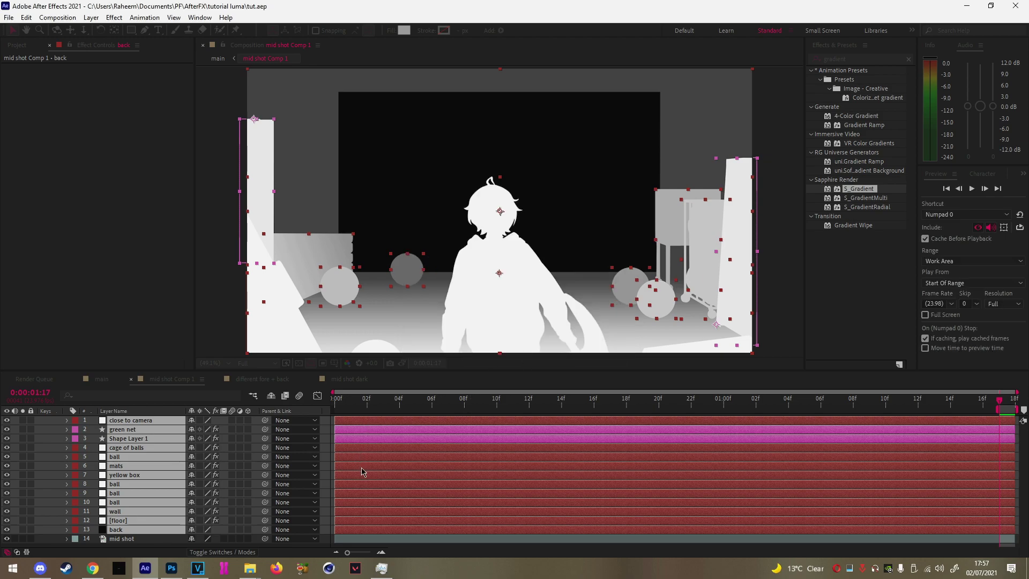
left_click(7, 420)
left_click(7, 420)
left_click(351, 470)
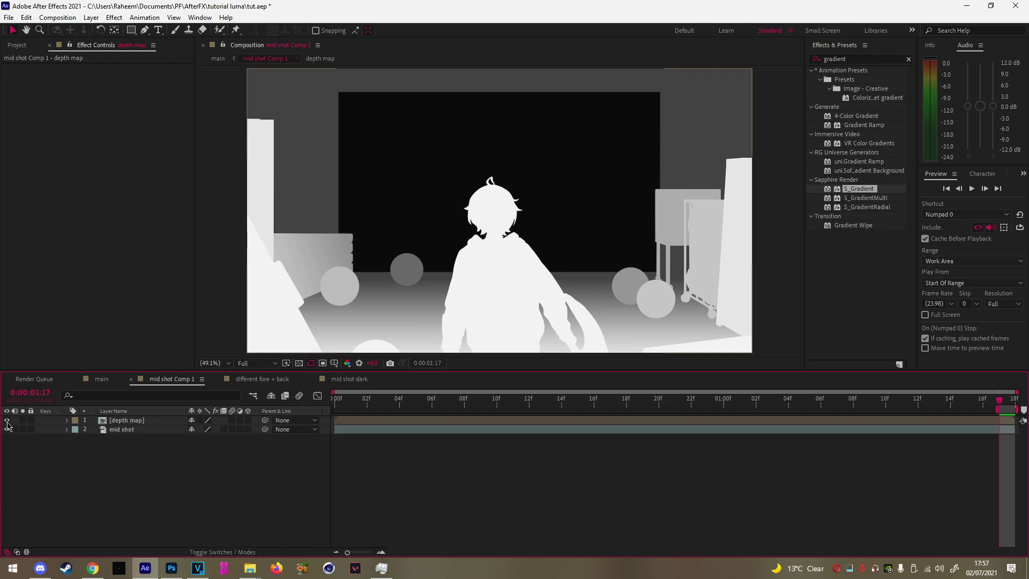
Display the Modes column, with its track matte options, in the timeline
left_click(213, 552)
left_click(220, 554)
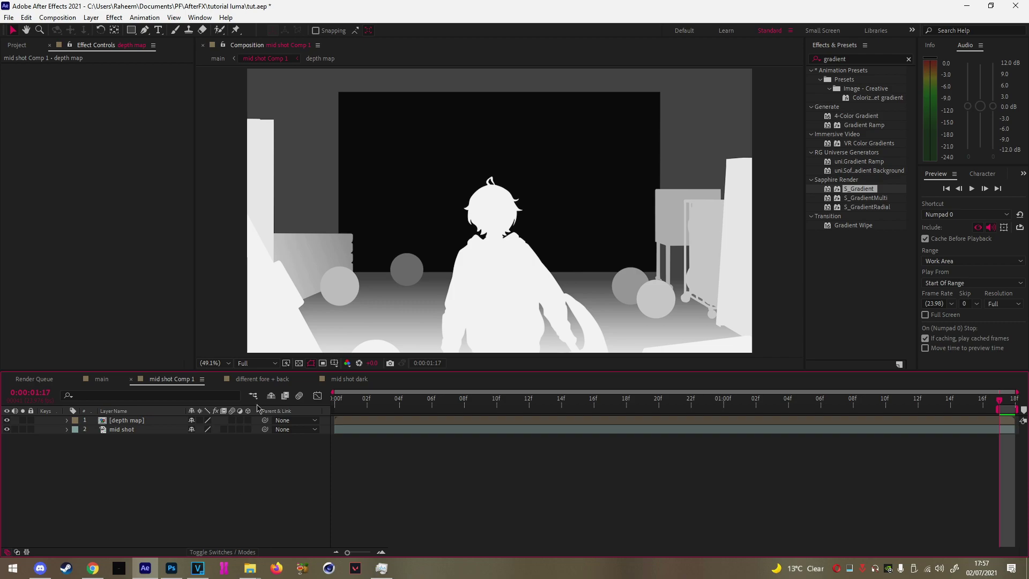
right_click(279, 411)
mouse_move(310, 443)
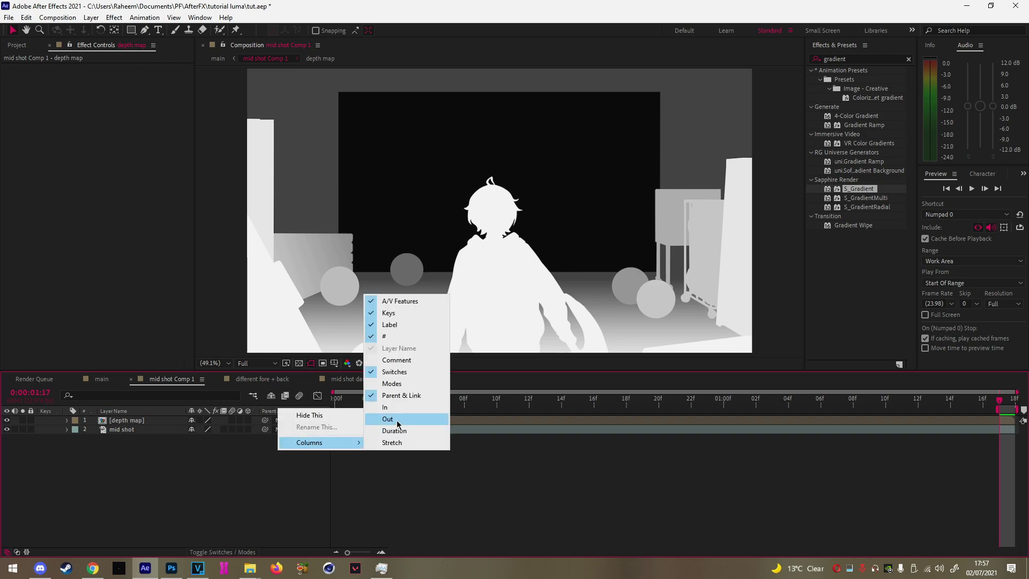
left_click(392, 384)
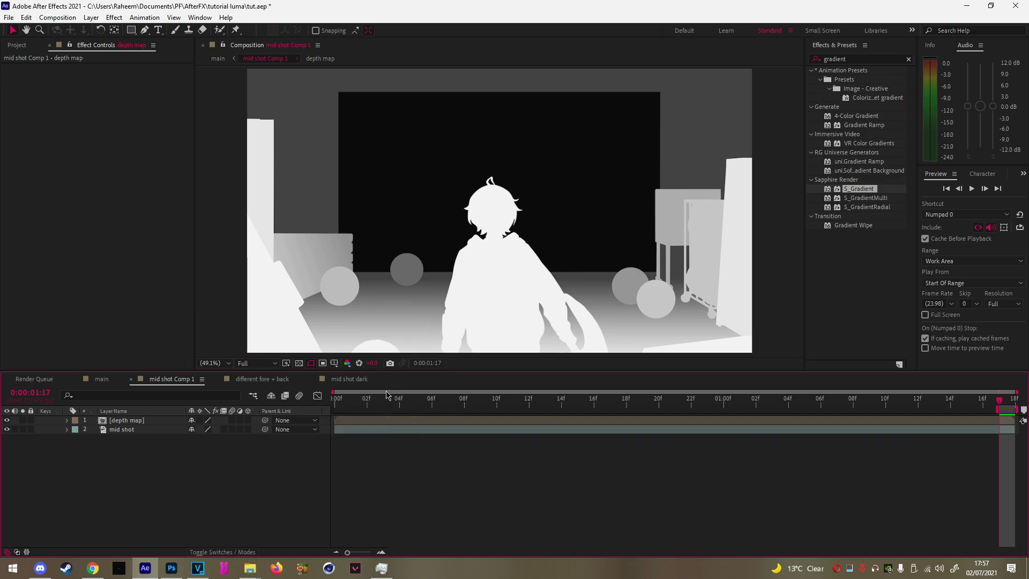
right_click(325, 412)
mouse_move(389, 445)
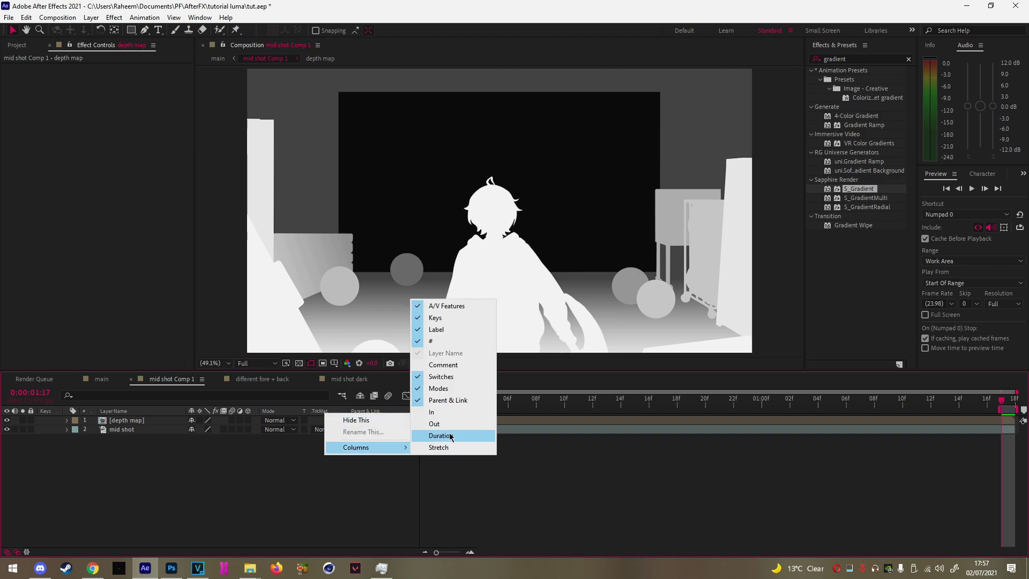
left_click(290, 503)
Set the mid shot layer's track matte to Luma using the depth map, and preview the result
left_click(324, 429)
left_click(337, 483)
key("space")
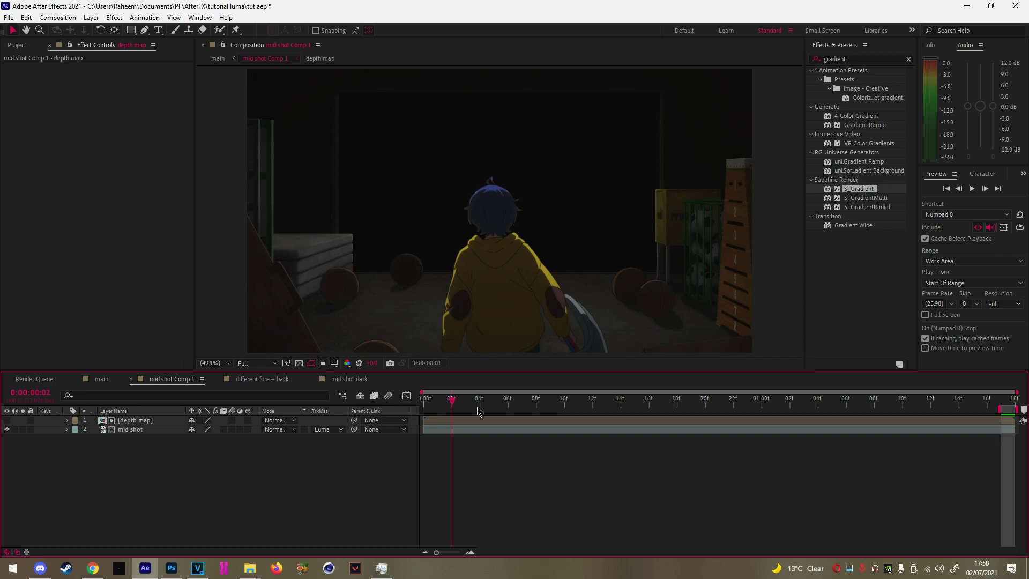
Open the depth map composition, add an adjustment layer above all layers, and apply Fast Box Blur to it
double_click(501, 426)
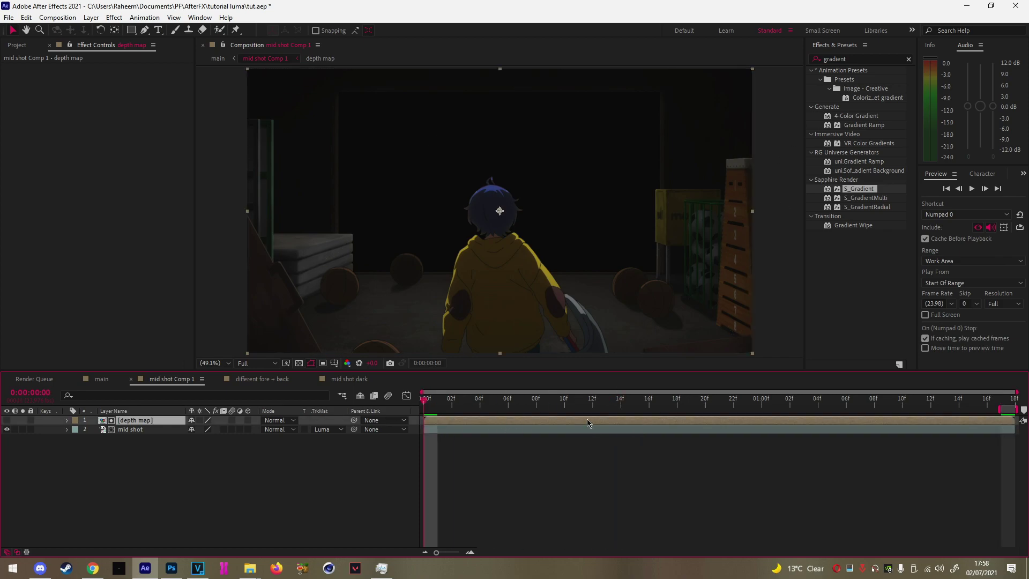
key("ctrl+alt+y")
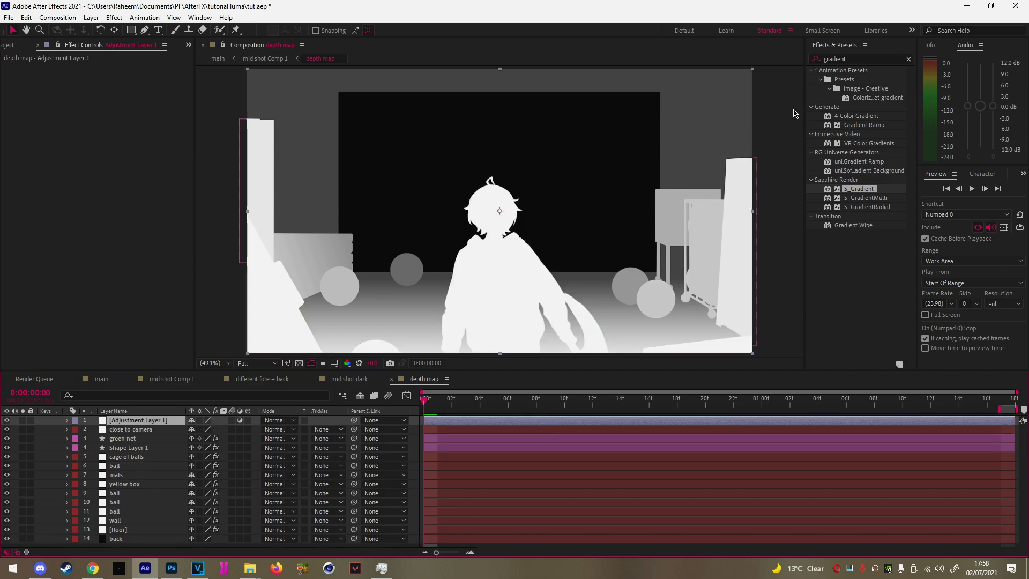
double_click(875, 59)
type("fast")
double_click(860, 216)
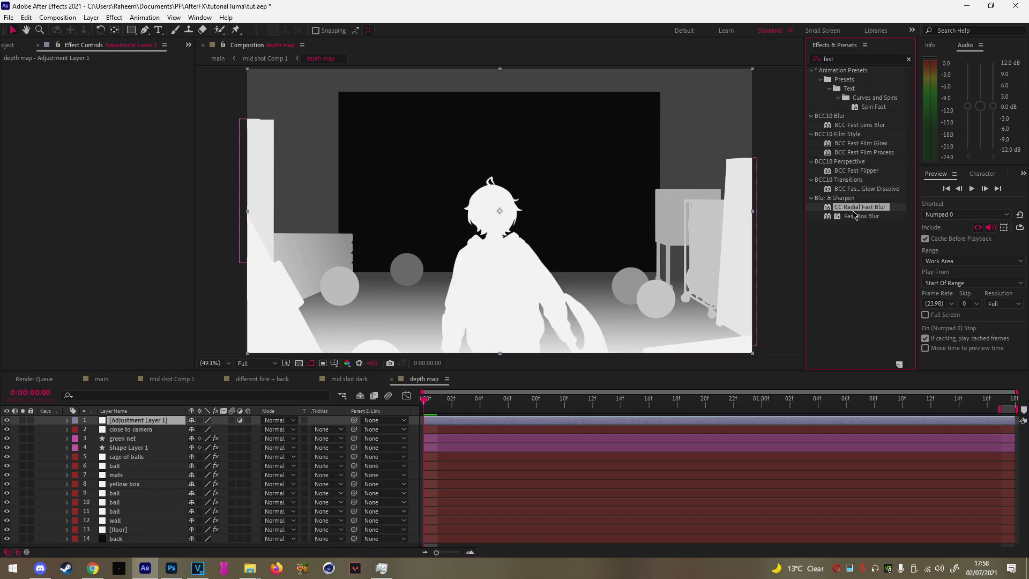
Set the Fast Box Blur's Blur Radius to 0.5 on the adjustment layer
left_click(139, 105)
left_click(111, 76)
type("0.5")
key("Return")
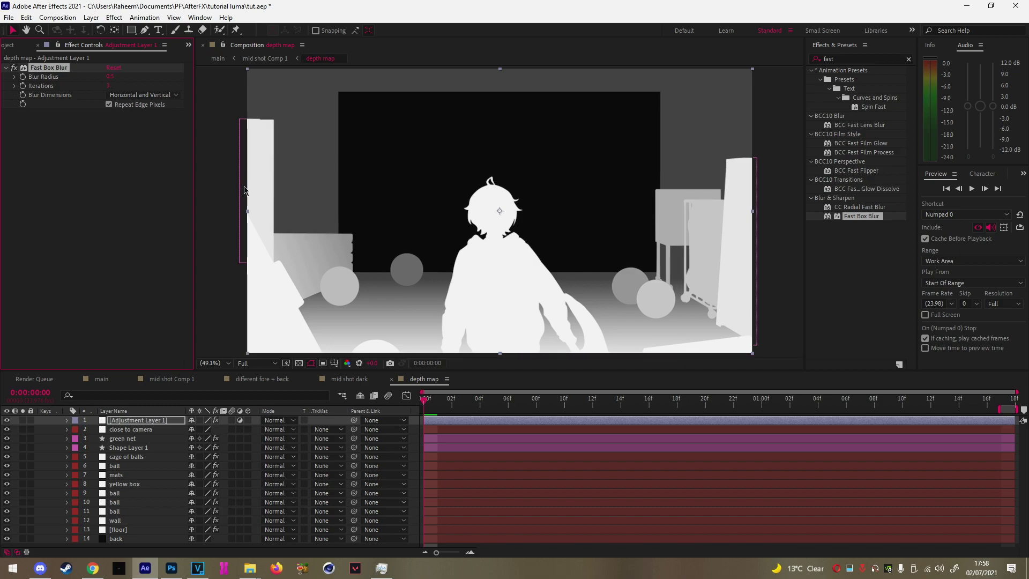
left_click(214, 251)
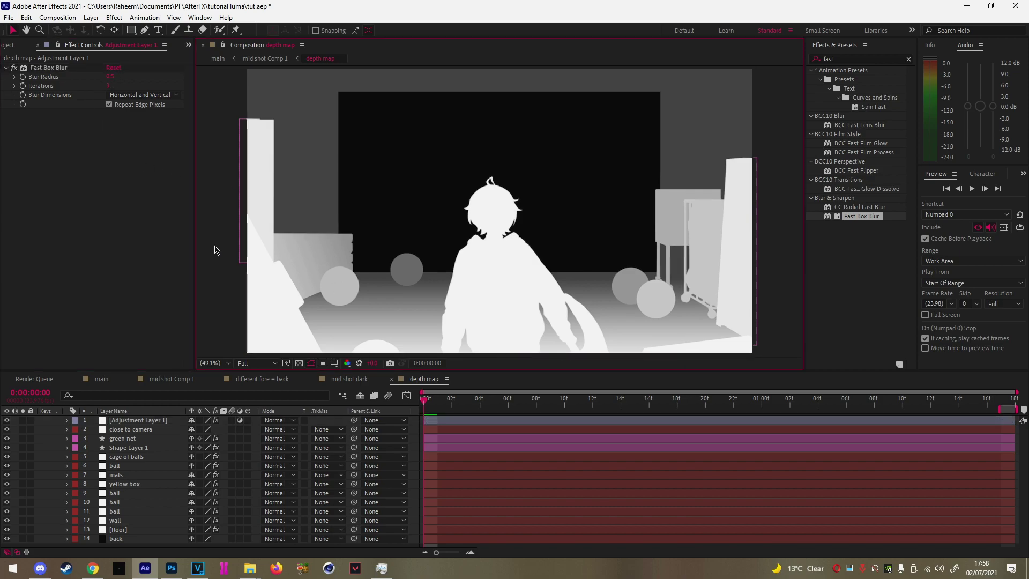
Return to mid shot Comp 1 and check the softened matte by toggling the mid shot layer's visibility
left_click(163, 382)
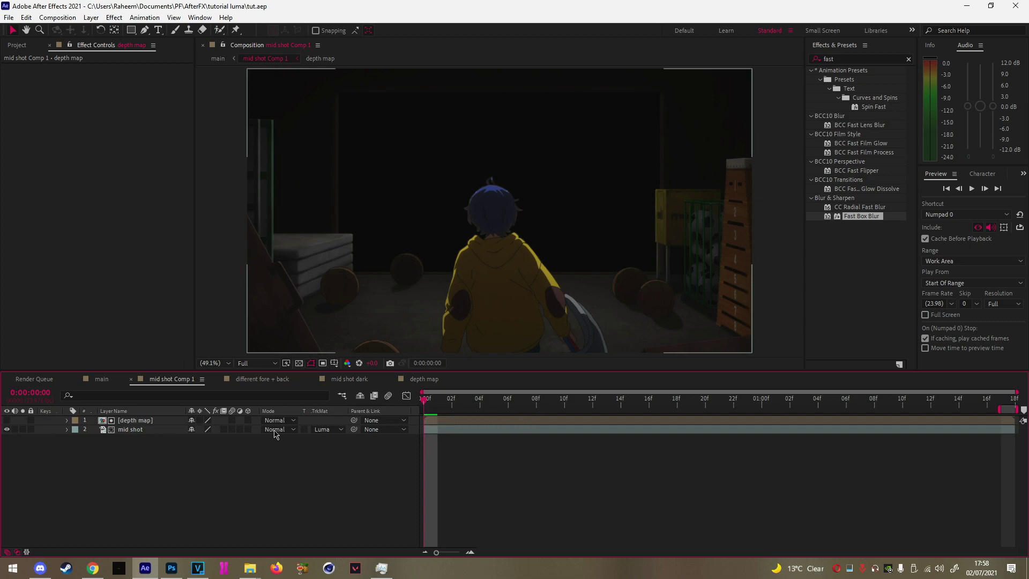
left_click(164, 422)
left_click(200, 453)
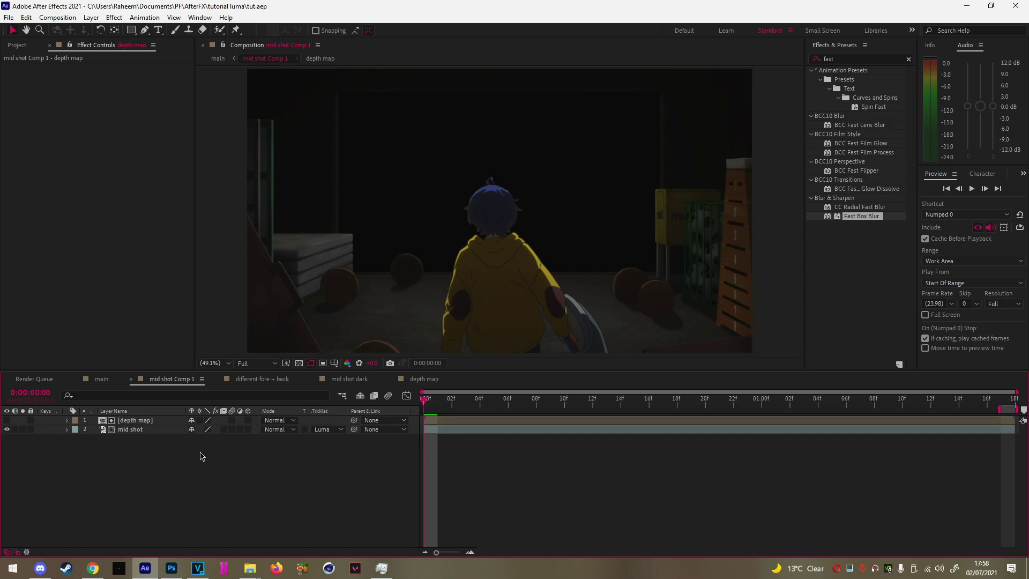
left_click(7, 429)
left_click(7, 429)
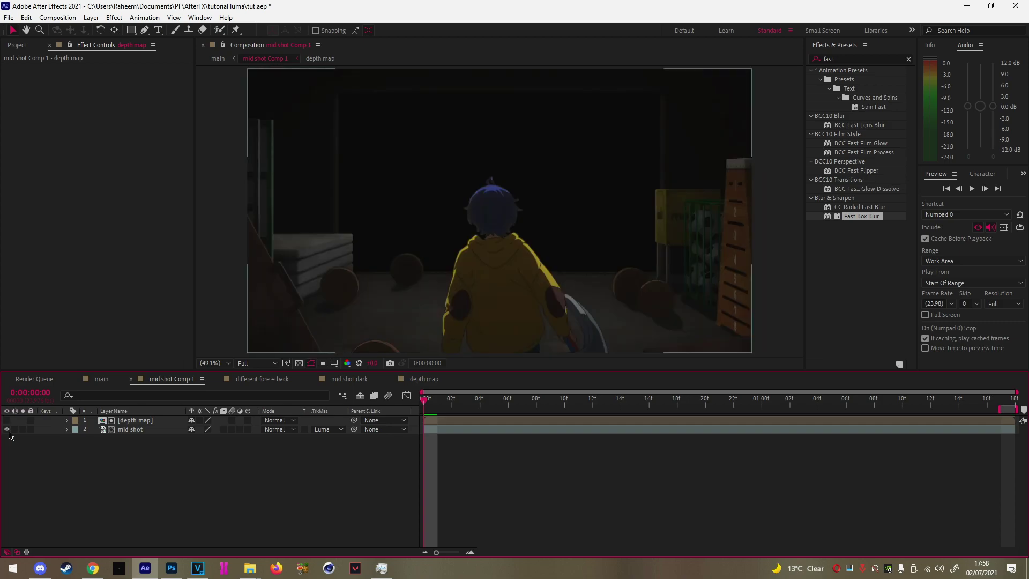
Reopen the depth map composition, save the project, and inspect the foreground layers beneath the blur adjustment layer
left_click(876, 59)
double_click(492, 420)
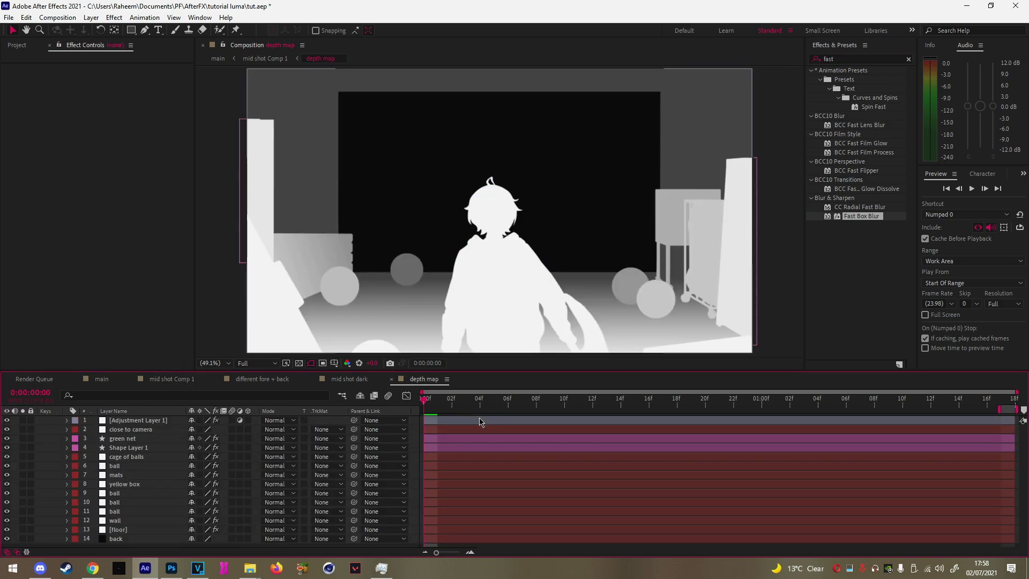
left_click(380, 421)
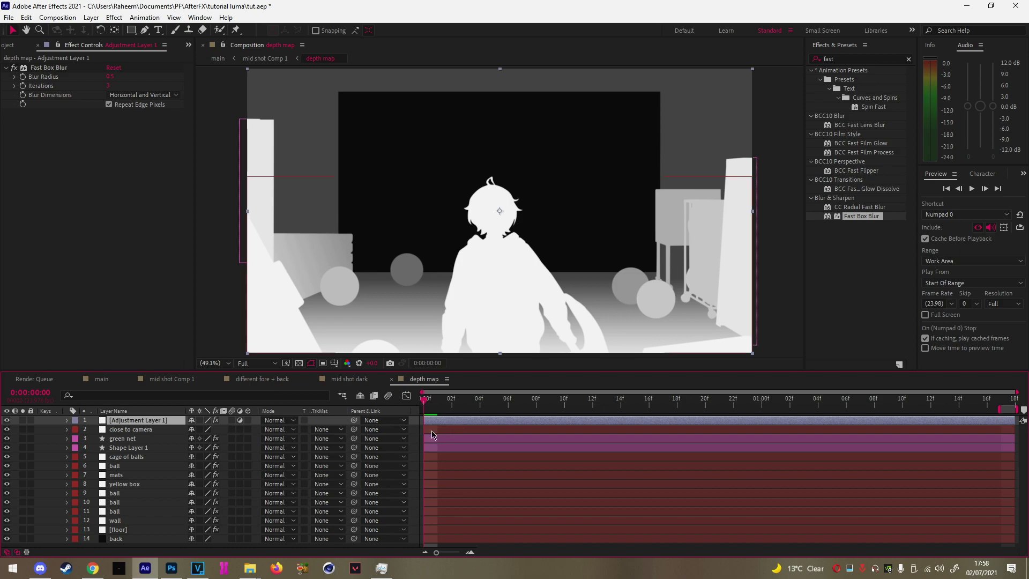
left_click(152, 431)
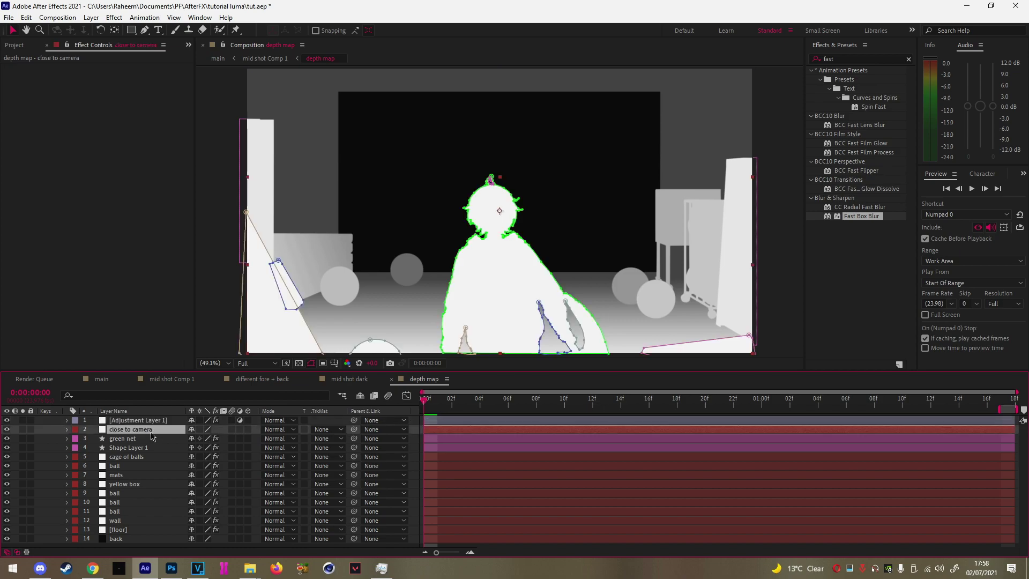
key("ctrl+s")
left_click(141, 440)
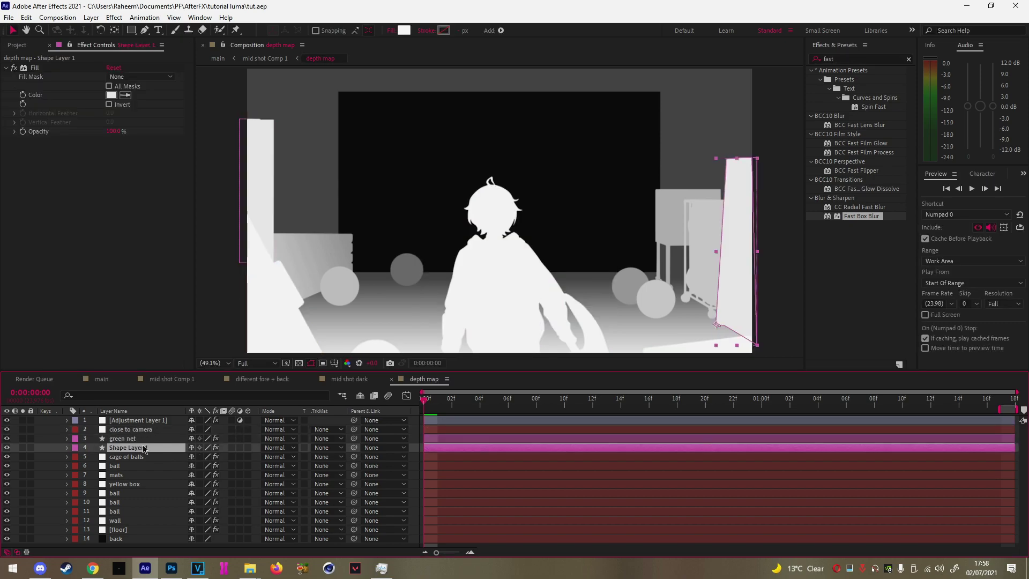
left_click(139, 430)
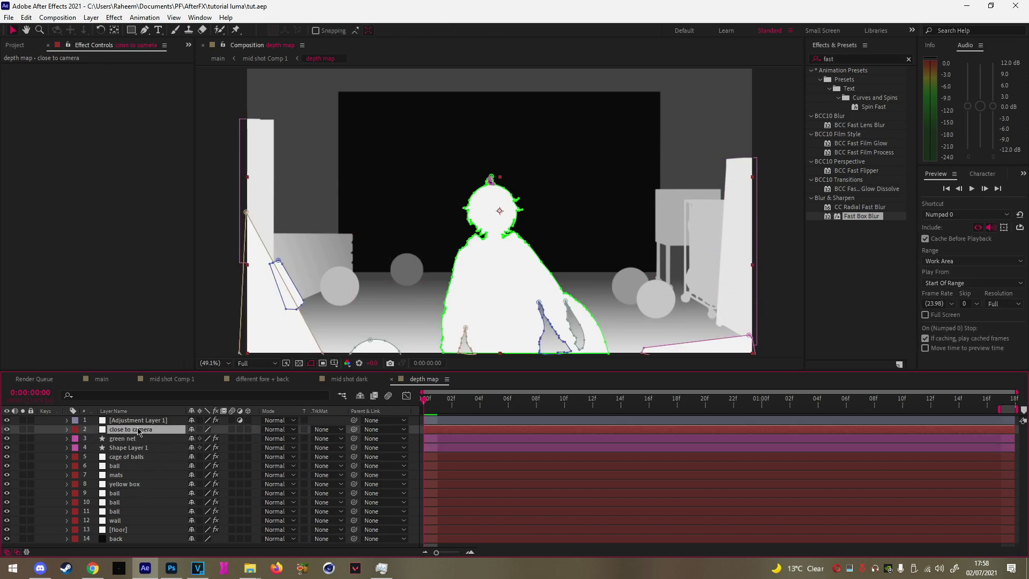
left_click(137, 422)
left_click(137, 429)
left_click(136, 438)
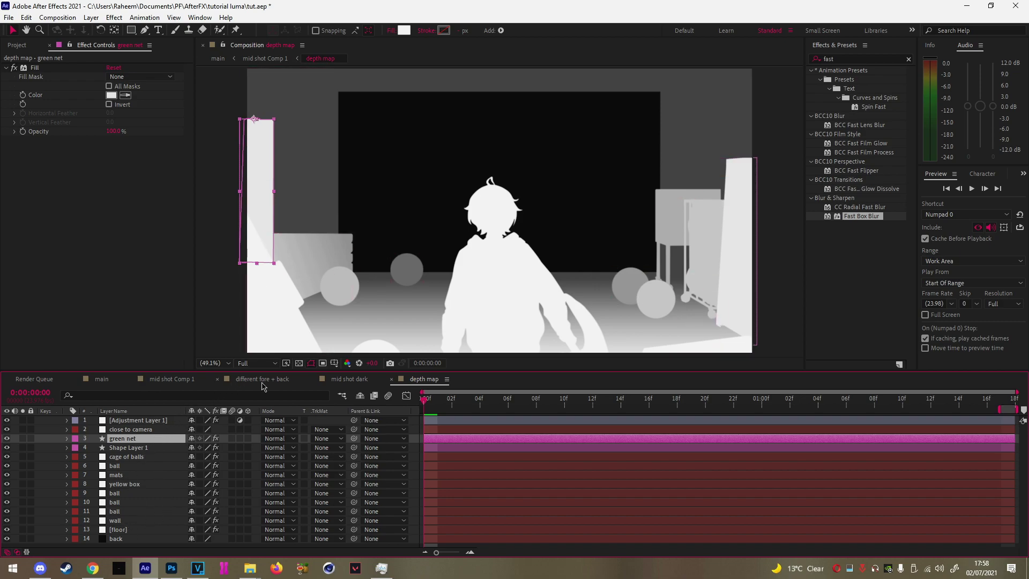
Add a second adjustment layer directly above close to camera, apply Levels, and lower its Gamma to about 0.37
key("ctrl+alt+y")
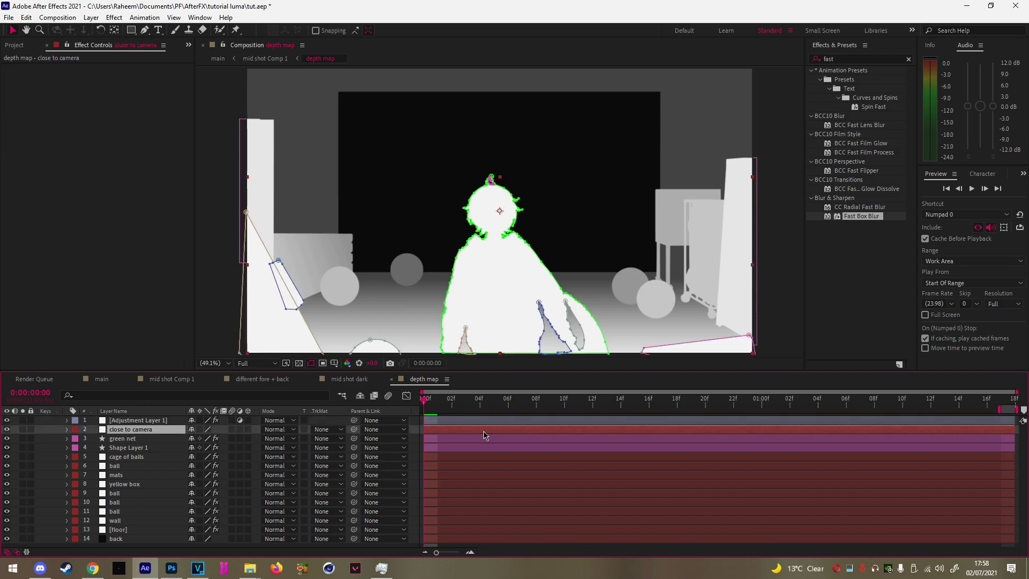
left_click(855, 59)
type("levels")
double_click(842, 171)
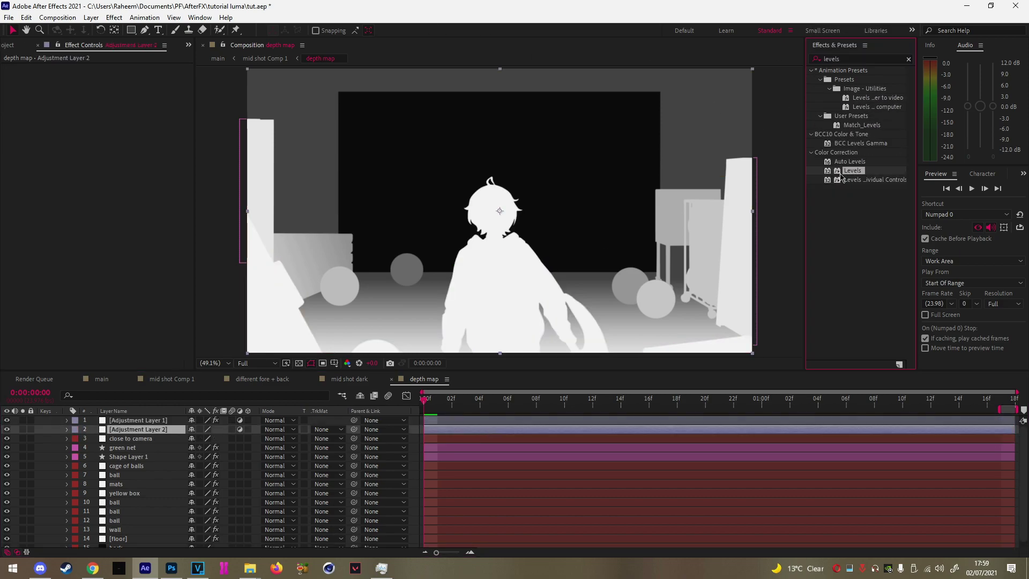
left_click_drag(101, 130, 138, 133)
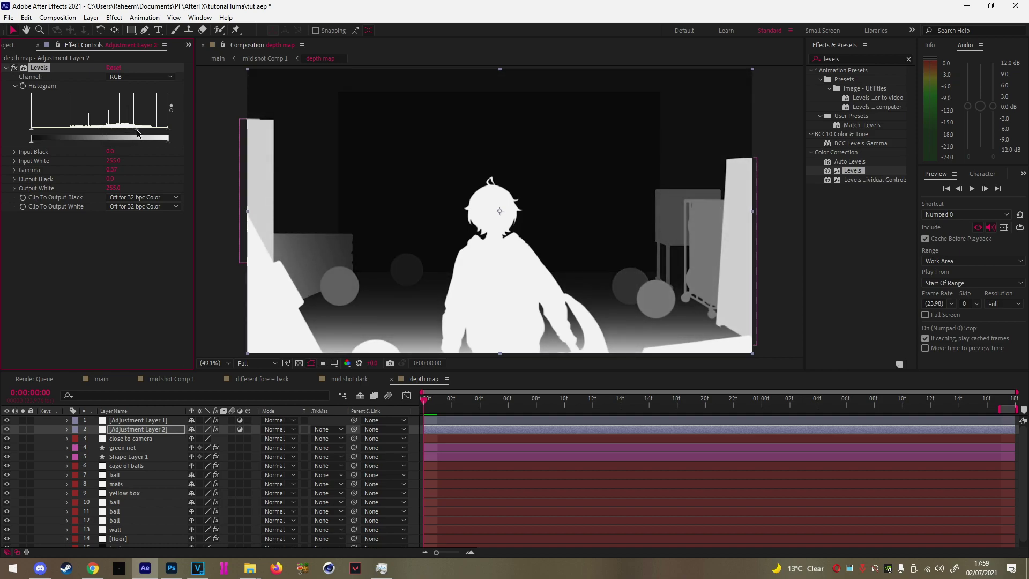
Return to mid shot Comp 1 and apply the Levels effect to the depth map layer
left_click(167, 378)
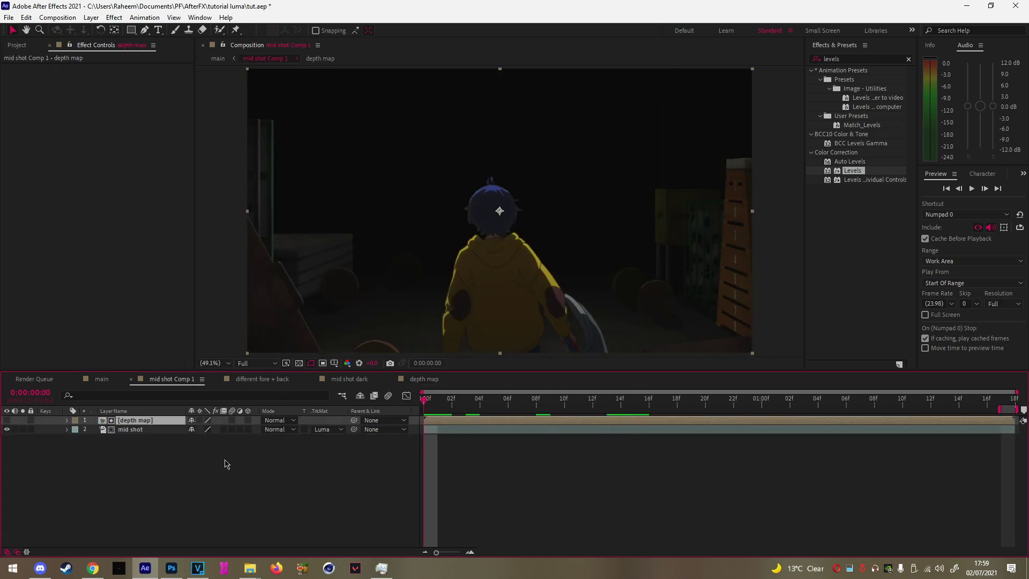
double_click(852, 171)
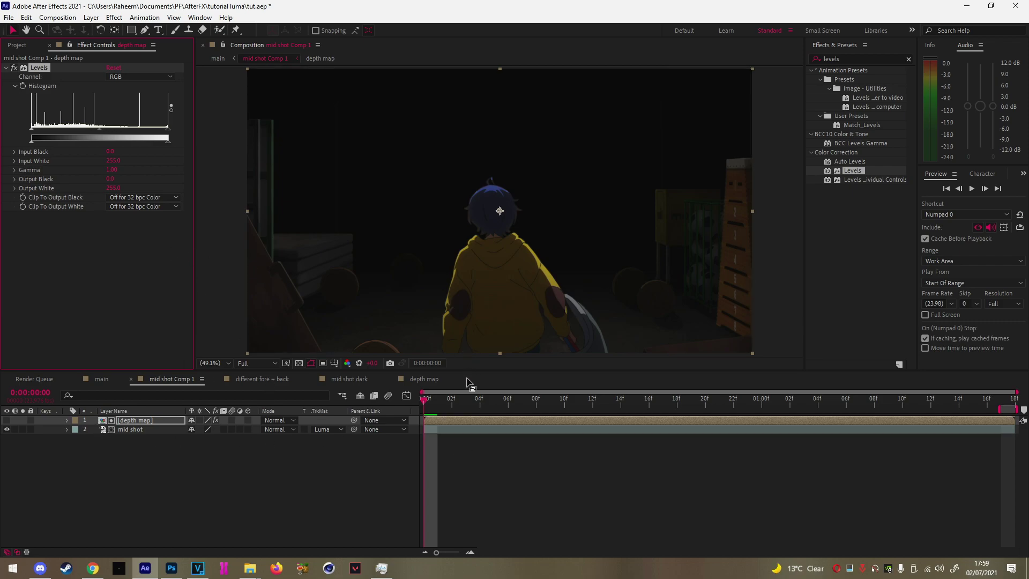
left_click_drag(437, 404, 170, 404)
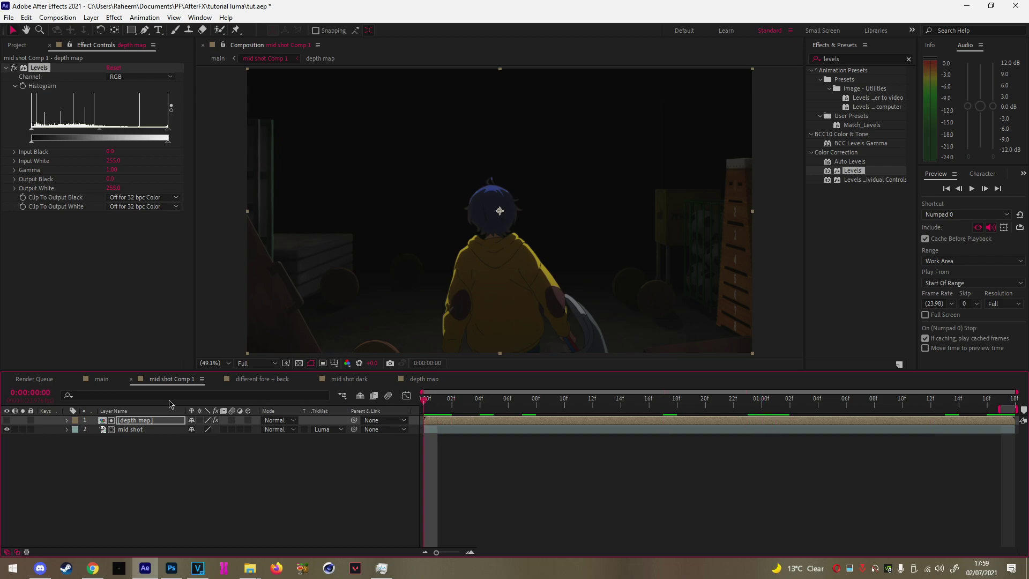
left_click(486, 463)
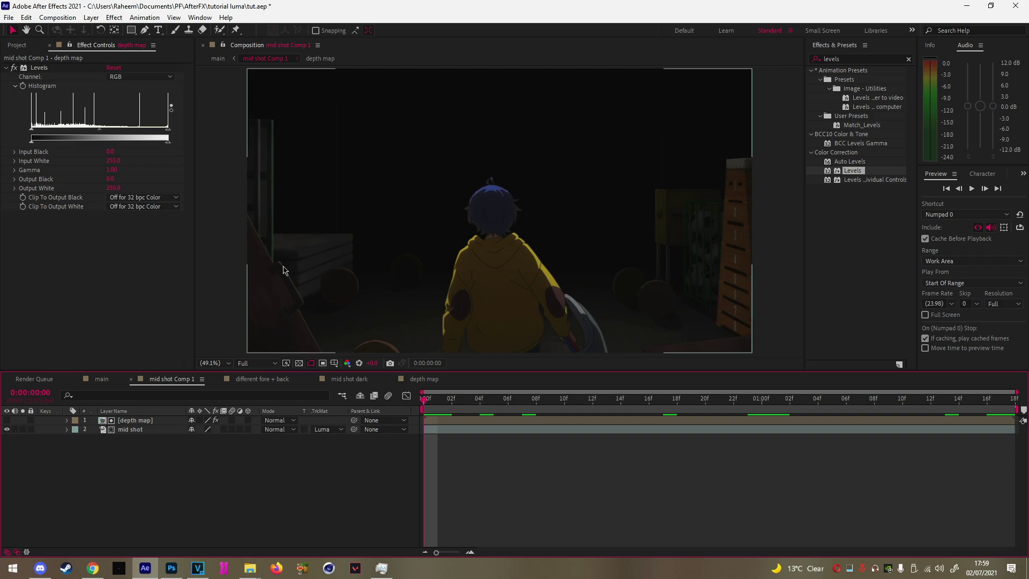
Keyframe the depth map's Levels Histogram on the first frame and raise Input Black near the end of the shot
left_click(28, 92)
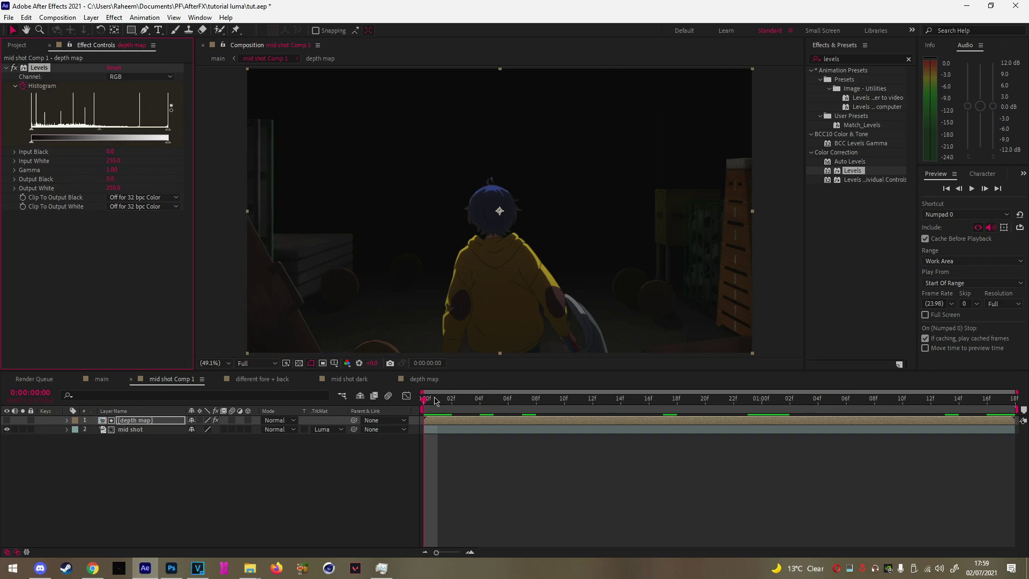
left_click(24, 87)
left_click_drag(427, 399, 1001, 400)
left_click_drag(111, 152, 370, 172)
Check the animated fade near the start and reveal the depth map layer's Levels keyframes in the timeline
left_click(437, 428)
left_click_drag(426, 402, 464, 431)
left_click(482, 421)
key("u")
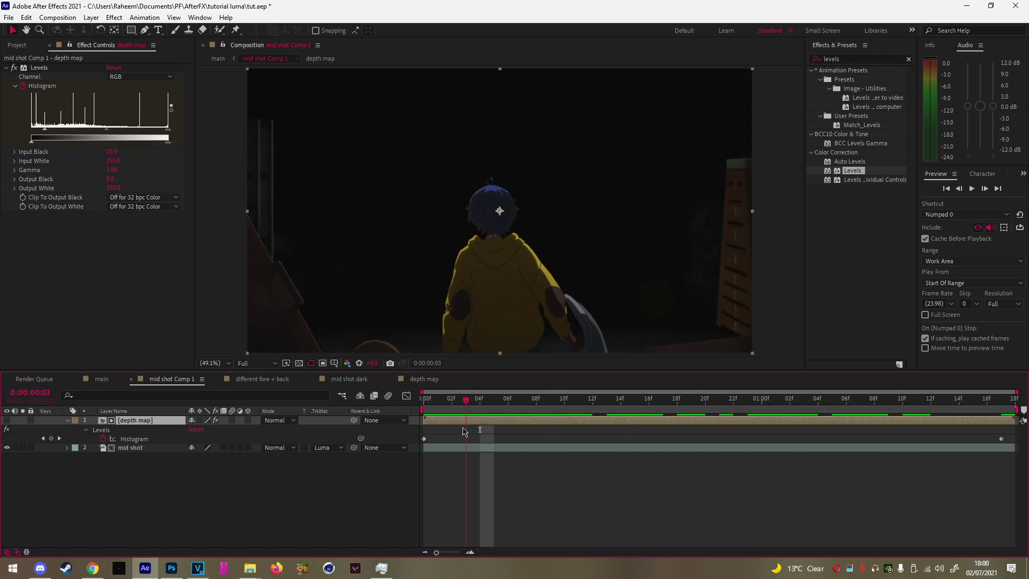
key("ctrl+v")
key("ctrl+z")
Select both Histogram keyframes and time-reverse them so the shot is revealed from dark to light
left_click_drag(1003, 435, 414, 451)
right_click(427, 439)
right_click(421, 438)
right_click(424, 439)
mouse_move(536, 431)
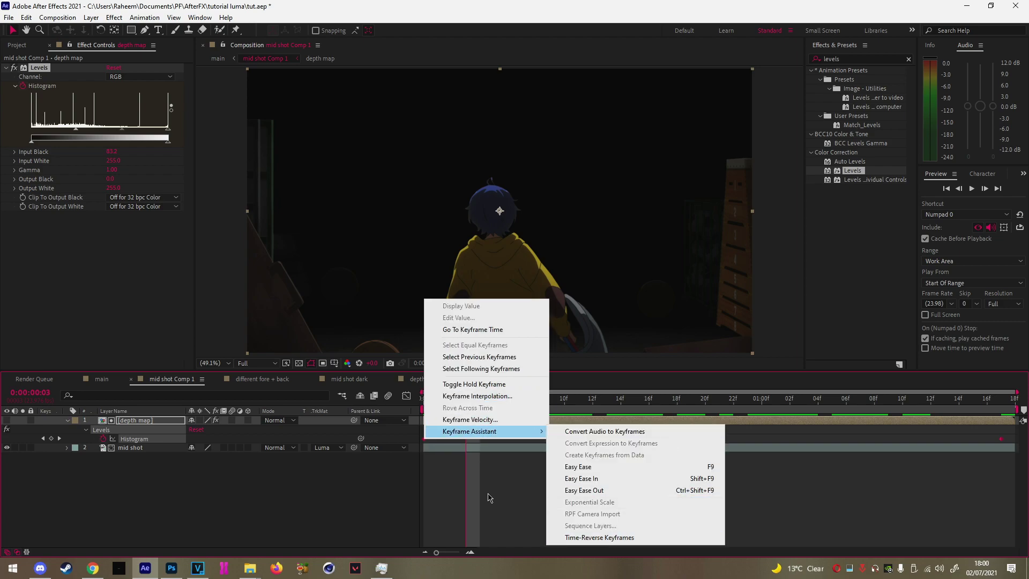
left_click(477, 395)
left_click(512, 336)
Preview the reveal and add an intermediate Histogram keyframe at 0:00:00:22 on the depth map layer
left_click(34, 456)
key("space")
key("space")
key("ctrl+z")
key("ctrl+z")
left_click_drag(449, 402, 749, 432)
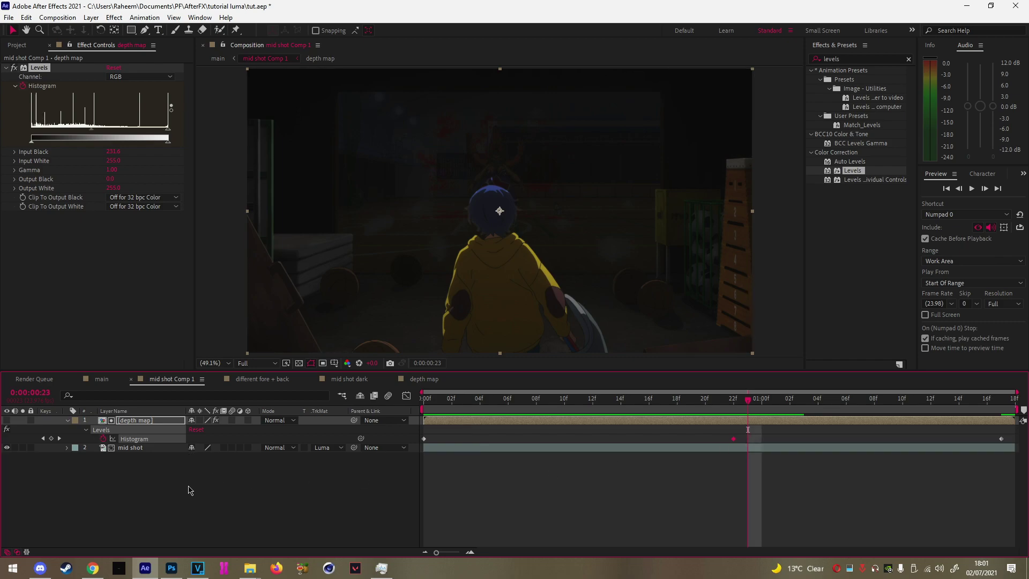
left_click(473, 469)
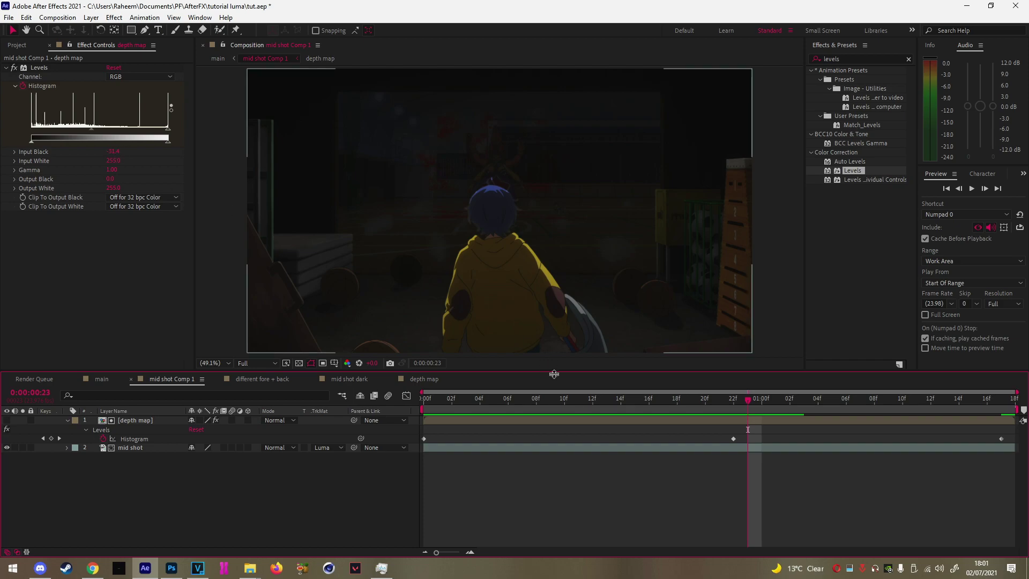
Try an extra Histogram keyframe at about 0:00:01:02, between the middle and last keyframes, and undo it
left_click(801, 403)
left_click_drag(773, 422, 943, 436)
left_click(52, 438)
key("ctrl+z")
key("ctrl+z")
key("ctrl+z")
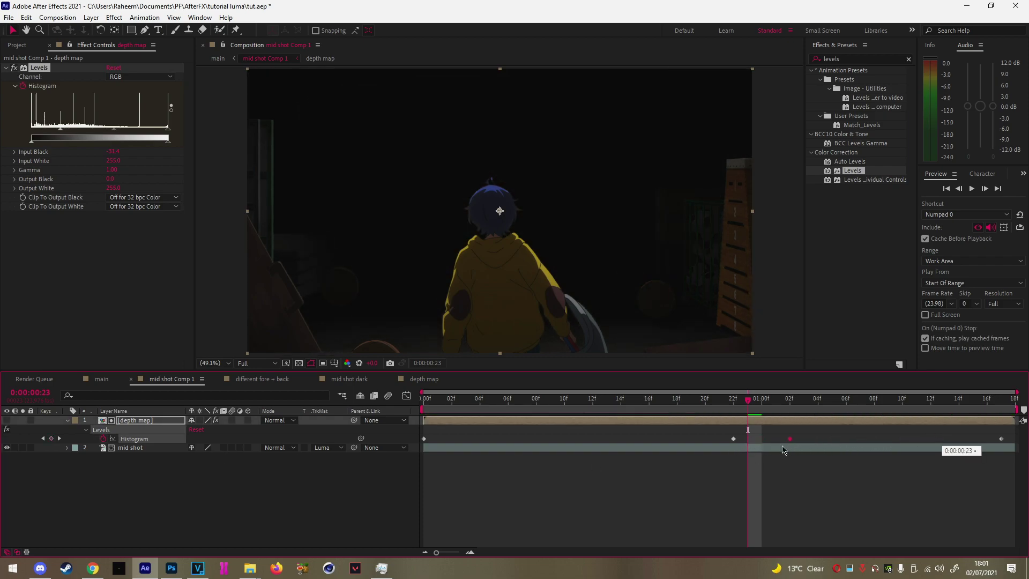
key("ctrl+shift+z")
Go back to the first frame, delete the depth map's Levels effect for comparison, and undo the deletion
left_click_drag(749, 401, 438, 415)
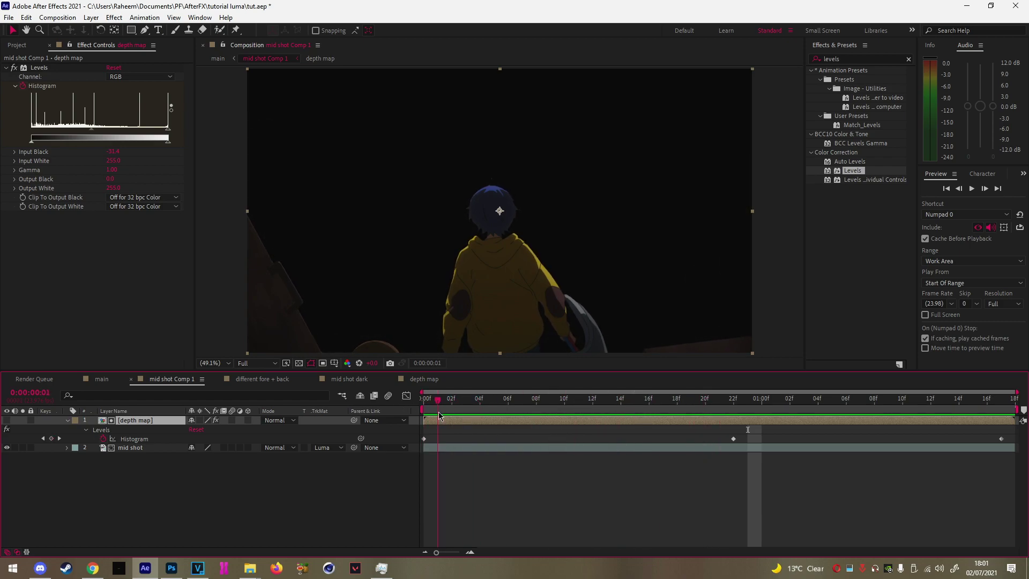
left_click_drag(438, 418, 425, 419)
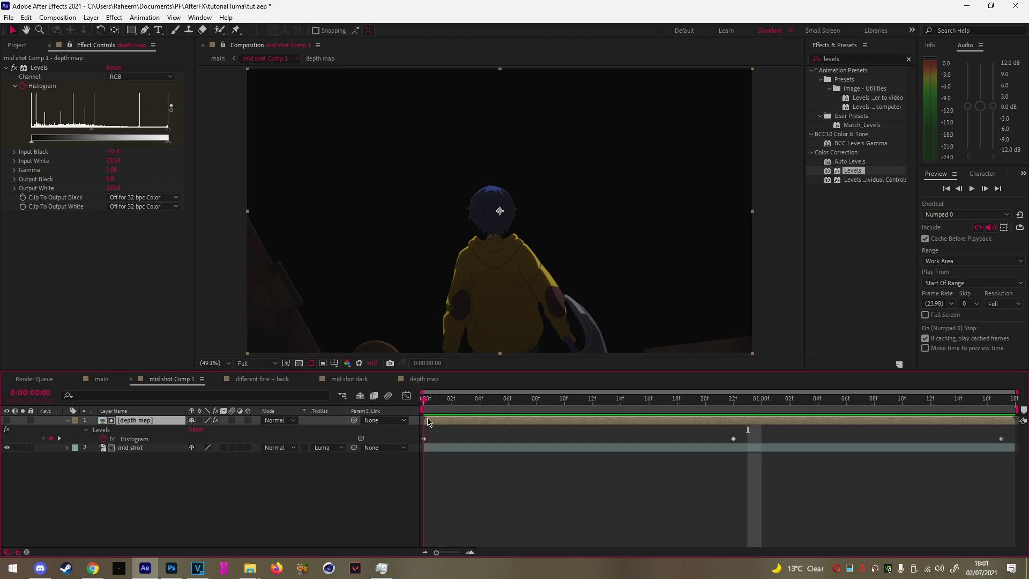
left_click(41, 69)
key("Delete")
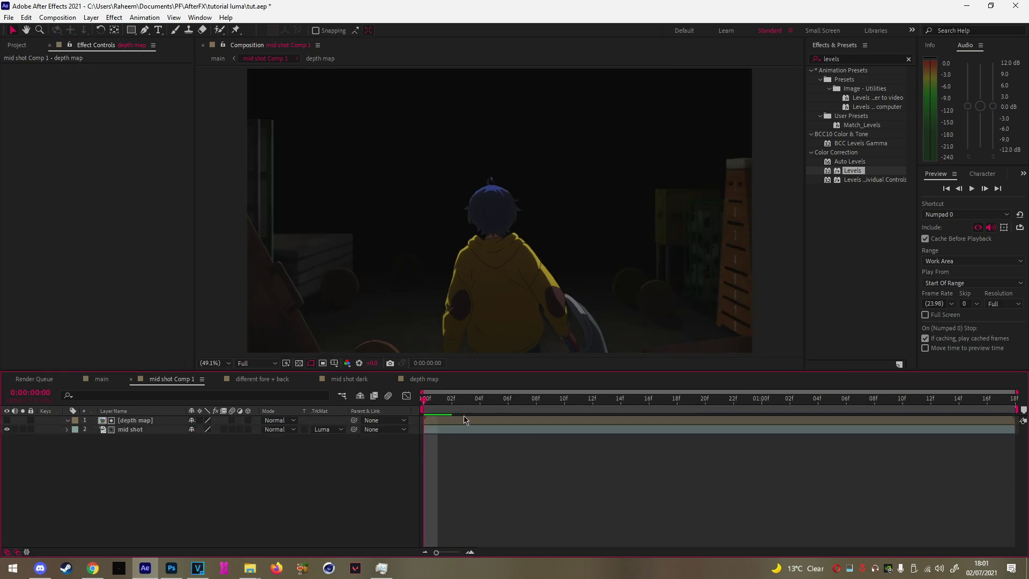
key("ctrl+z")
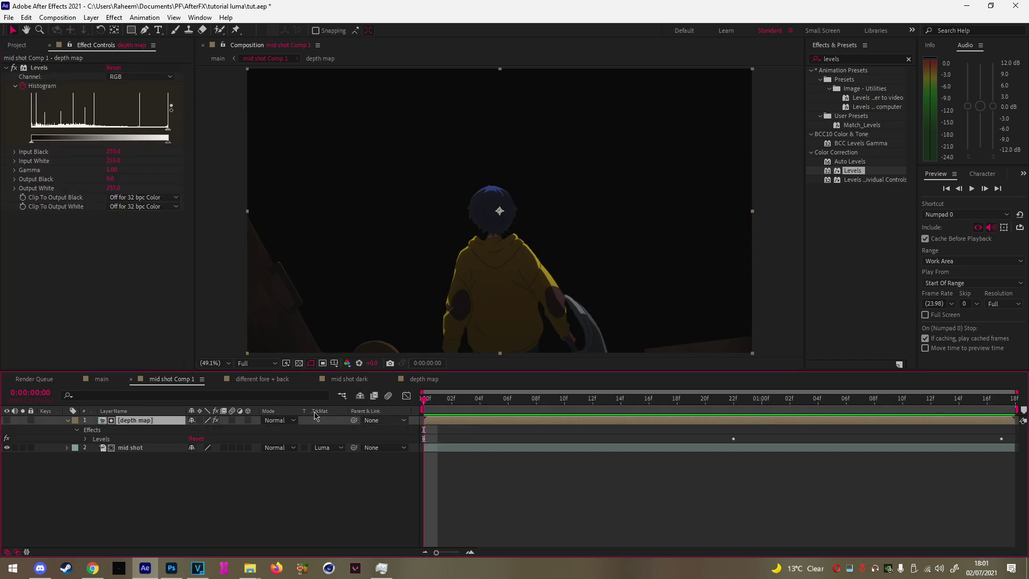
key("Return")
left_click(156, 425)
left_click(128, 464)
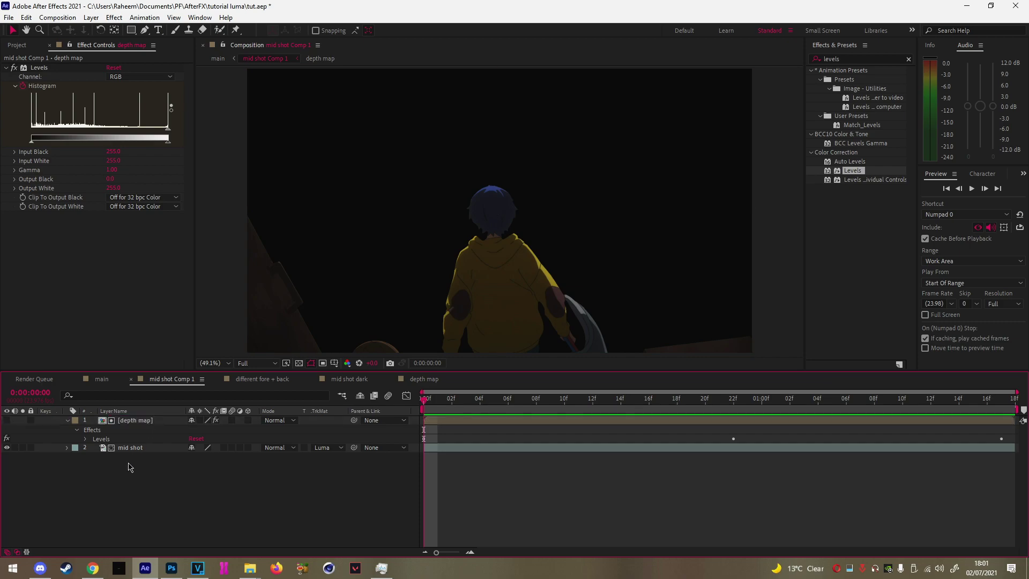
Close the different fore + back and mid shot dark compositions, and duplicate mid shot Comp 1 in the project
left_click(219, 379)
left_click(218, 379)
left_click(17, 46)
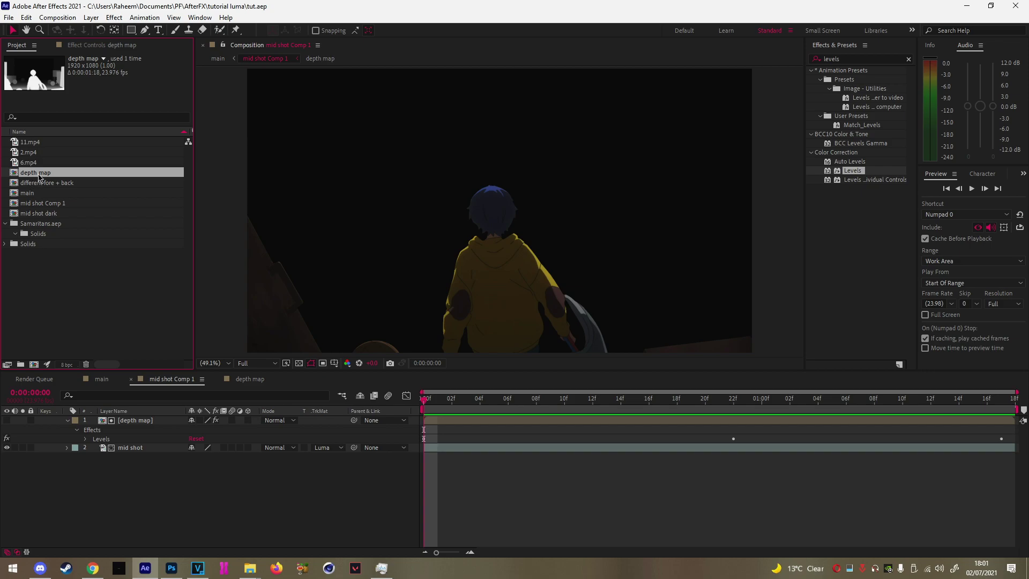
left_click(34, 206)
key("ctrl+d")
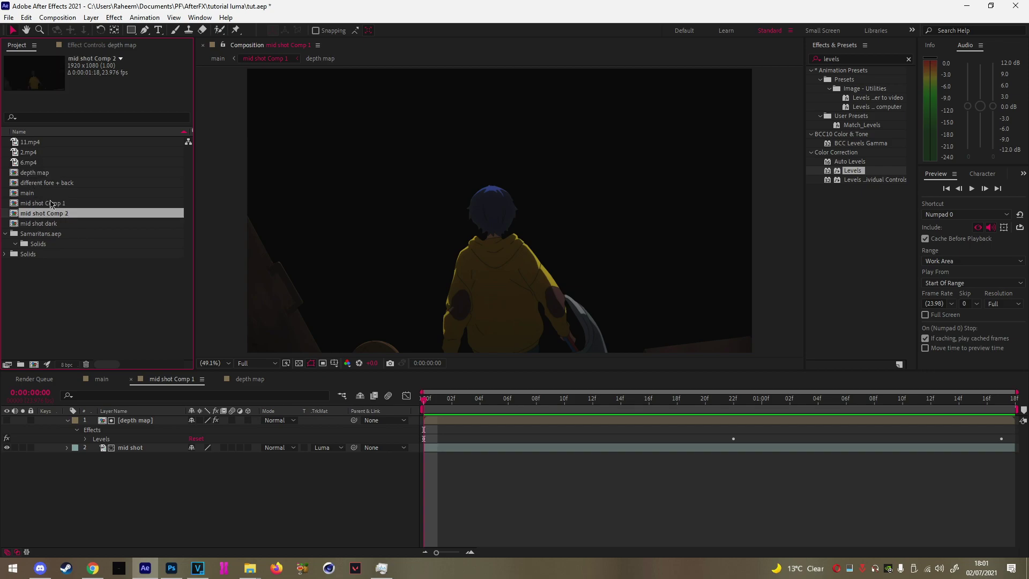
Rename the mid shot Comp 1 composition as "mid shot luma reveal"
right_click(51, 204)
left_click(107, 375)
left_click_drag(86, 208, 47, 210)
key("BackSpace")
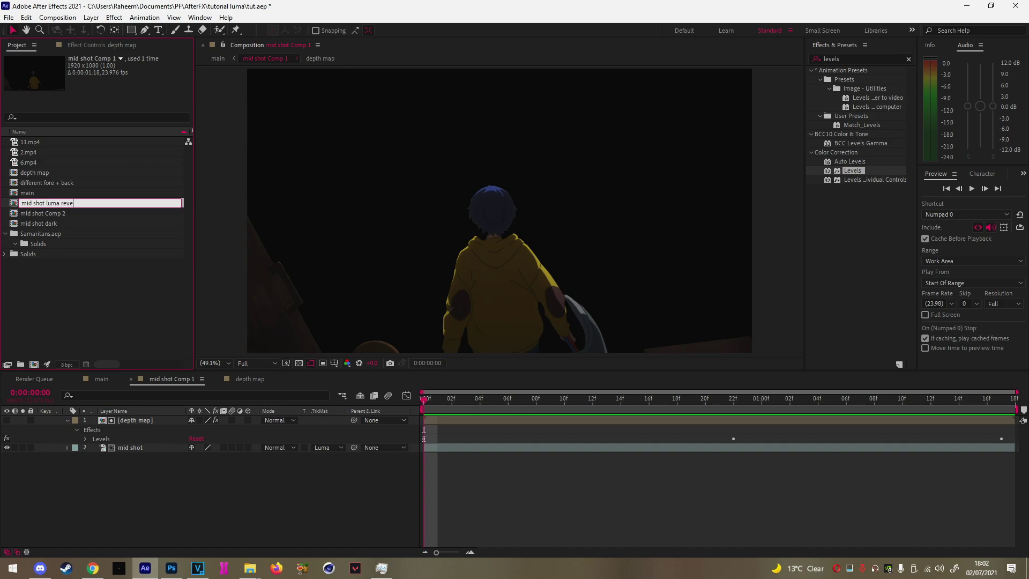
key("Return")
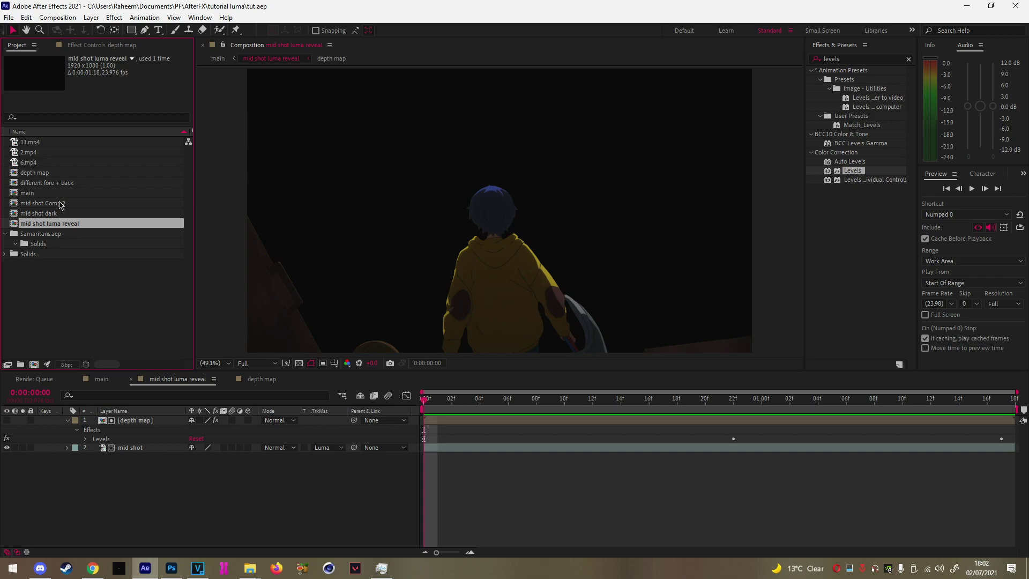
Rename the duplicate composition mid shot Comp 2 as "mid shot dof"
left_click(60, 204)
right_click(61, 204)
left_click(114, 366)
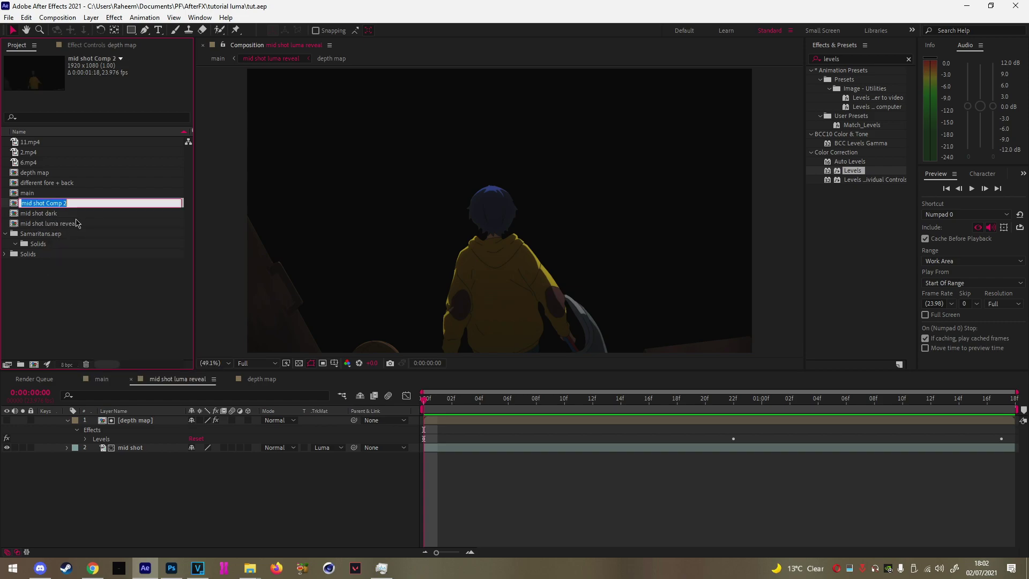
left_click(85, 205)
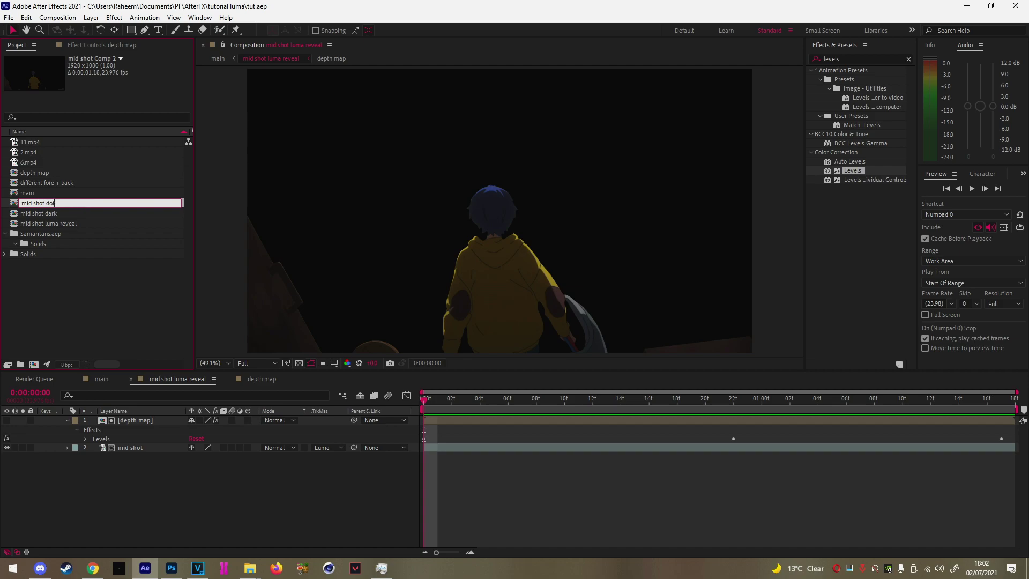
type("dof")
key("Return")
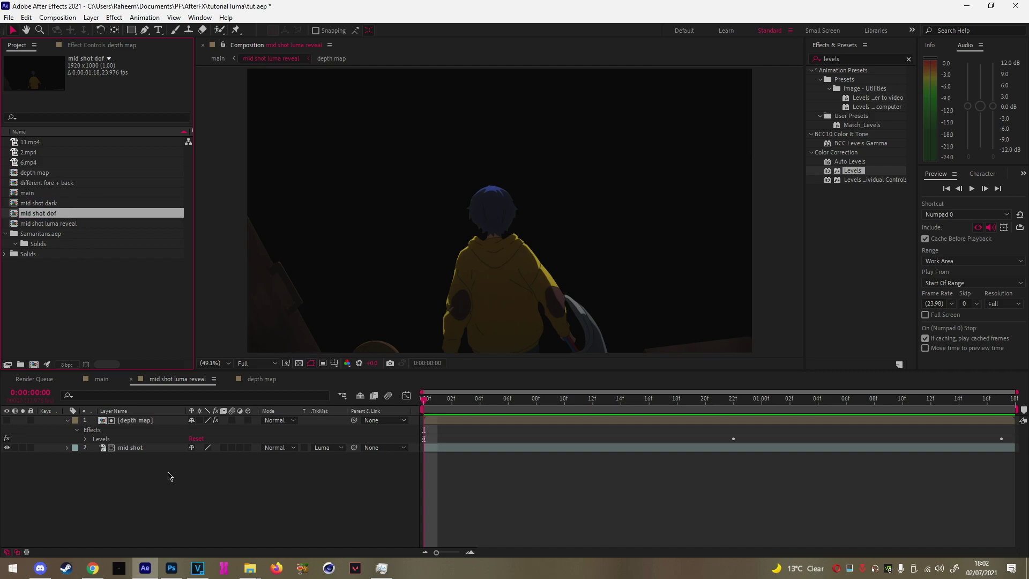
In mid shot dof, remove the depth map layer's Levels effect and set the mid shot layer's track matte to None
double_click(58, 214)
left_click(140, 423)
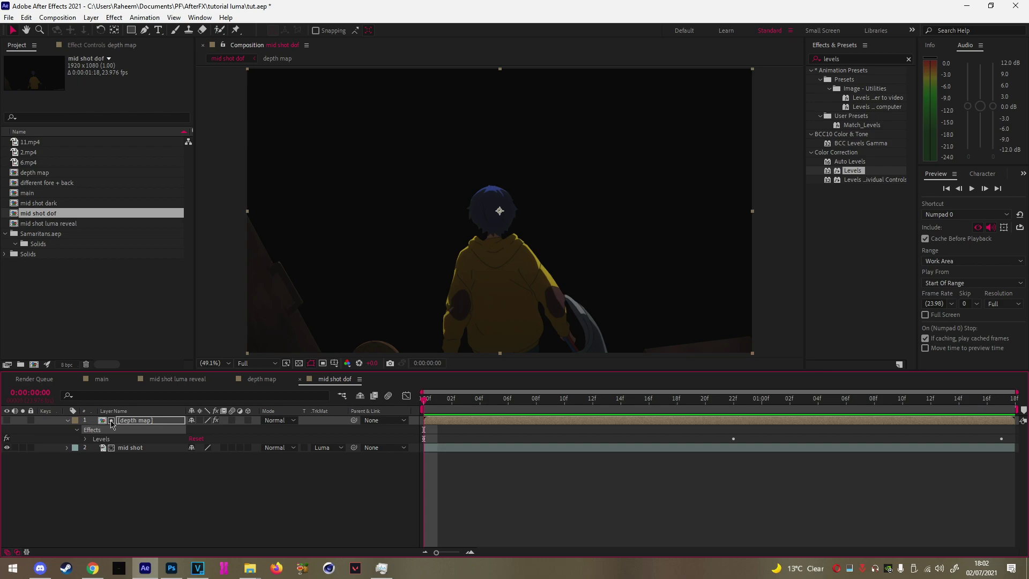
left_click(120, 45)
left_click(41, 69)
key("Delete")
left_click(325, 429)
left_click(346, 439)
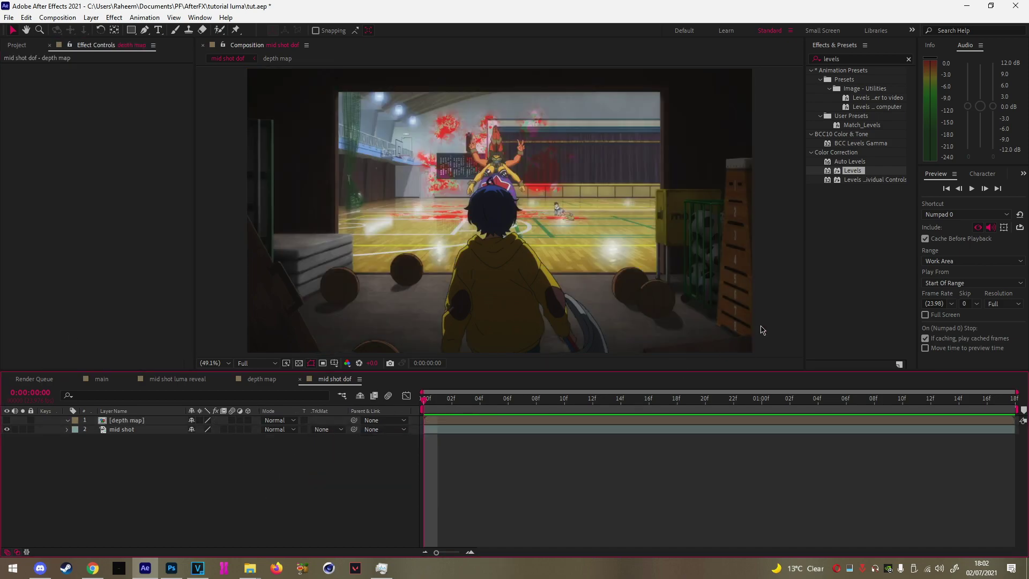
Add an adjustment layer above the depth map in mid shot dof and apply Camera Lens Blur to it
left_click(858, 59)
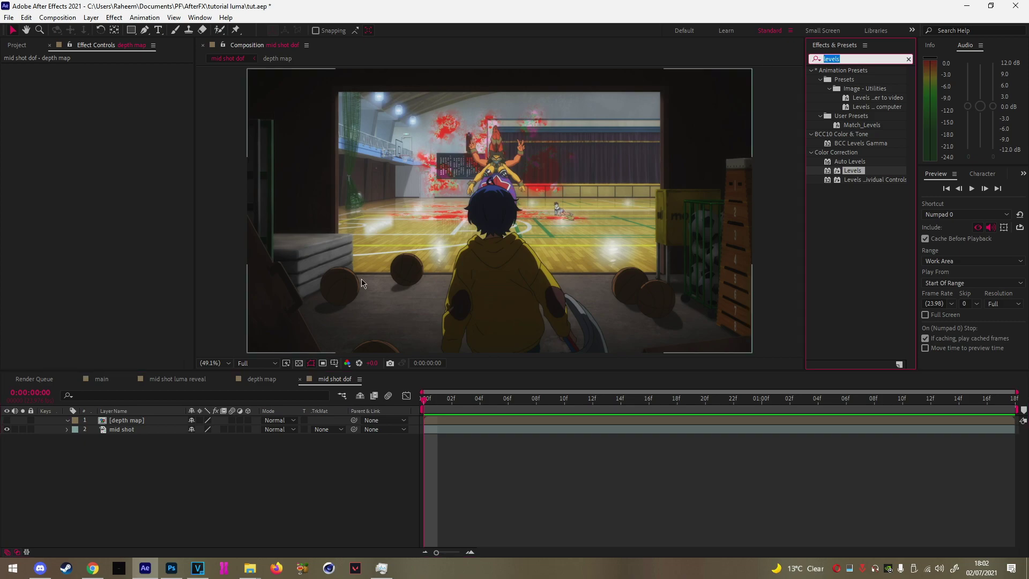
left_click(615, 423)
key("ctrl+alt+y")
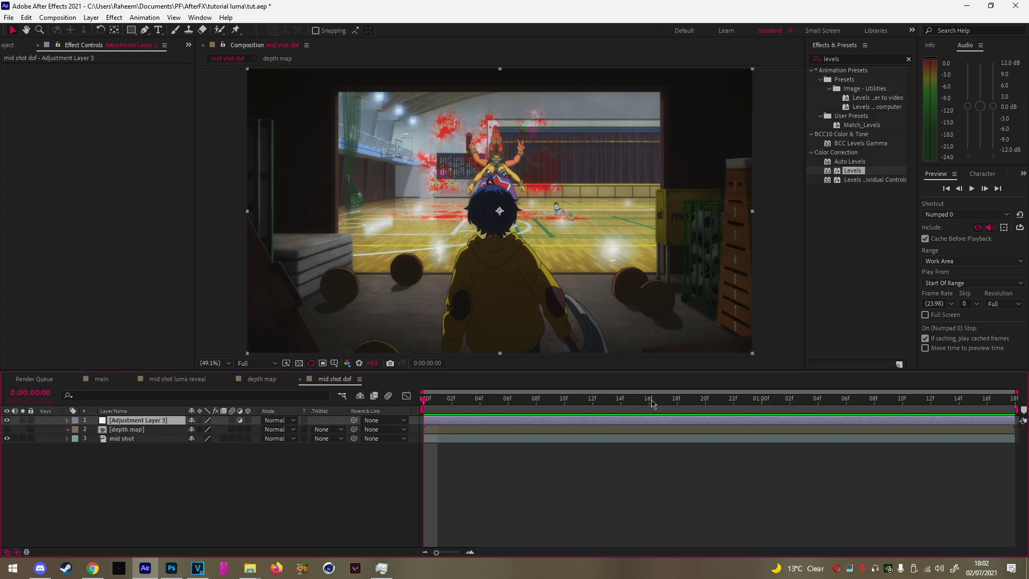
left_click(849, 60)
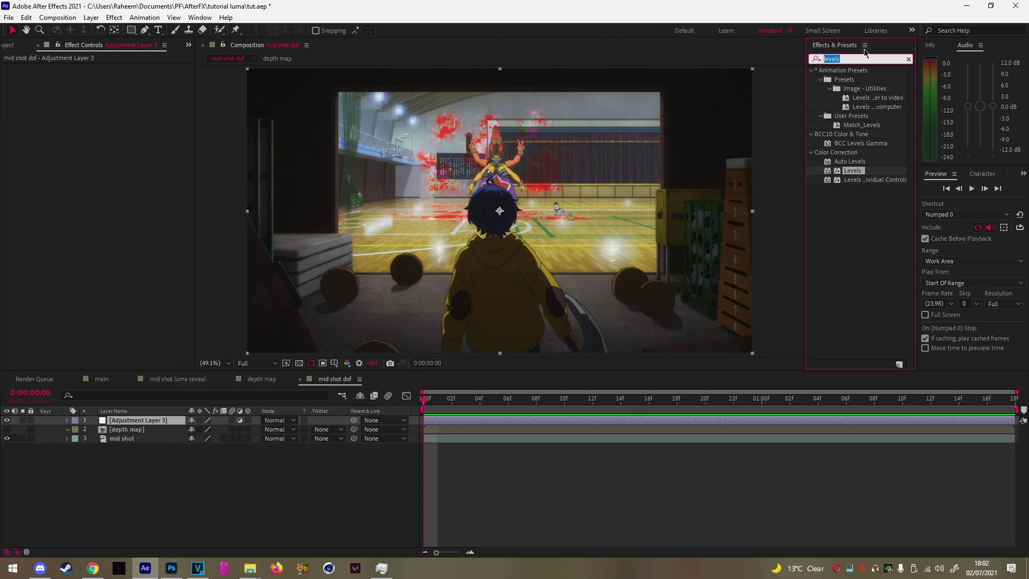
type("camera")
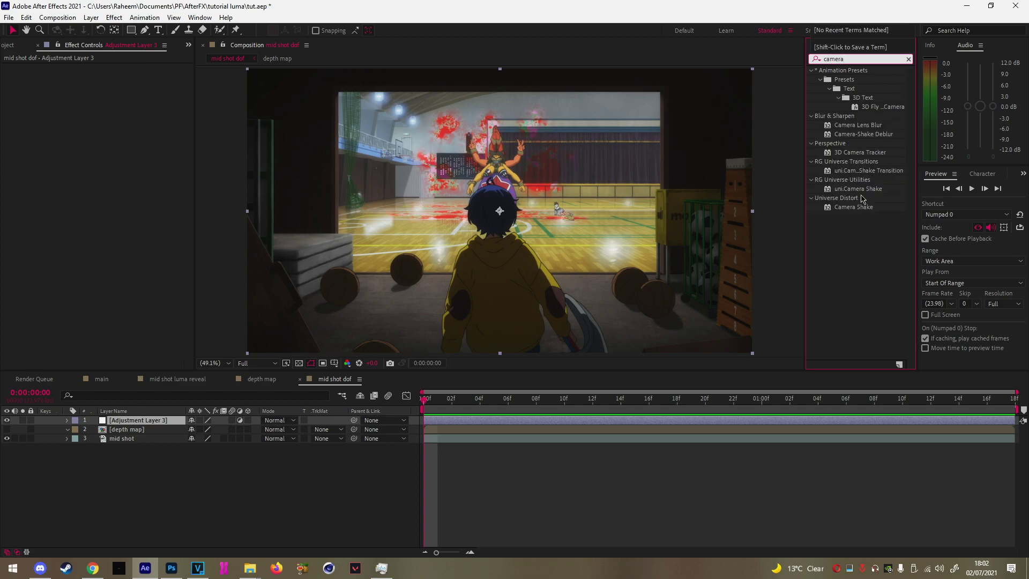
double_click(857, 124)
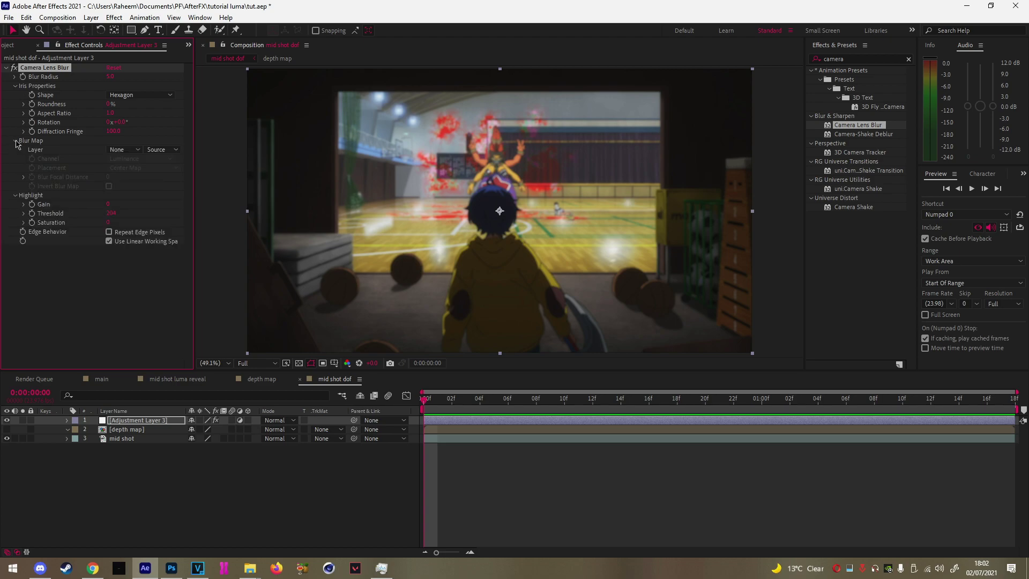
Use the depth map layer as the Camera Lens Blur's blur map, raise Blur Radius to about 52, and invert the blur map
left_click(138, 151)
left_click(133, 190)
left_click_drag(113, 80, 140, 84)
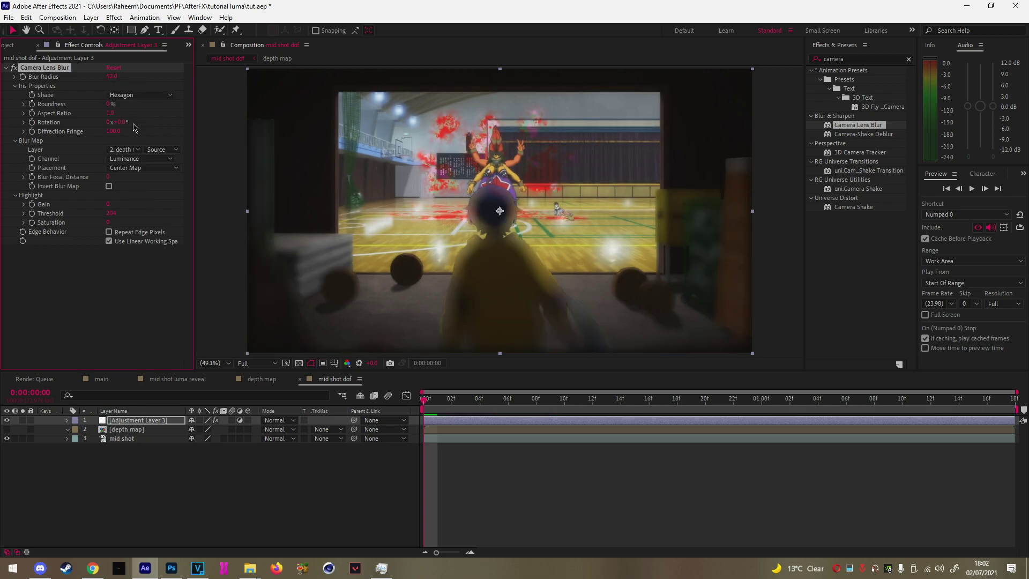
left_click(109, 186)
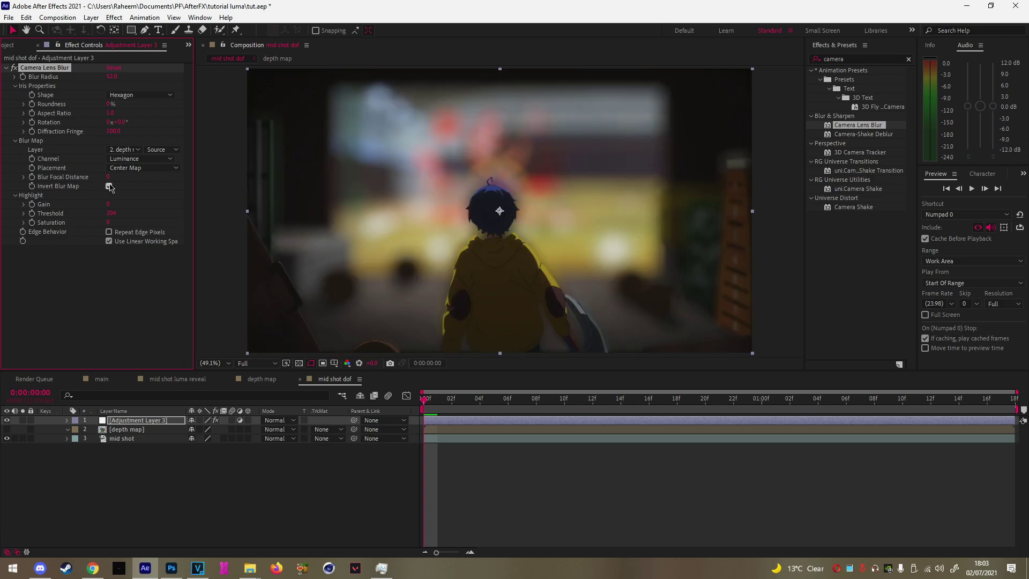
Try Camera Lens Blur radii of 9 and 0, and set the Blur Radius to 24
left_click_drag(103, 75, 86, 78)
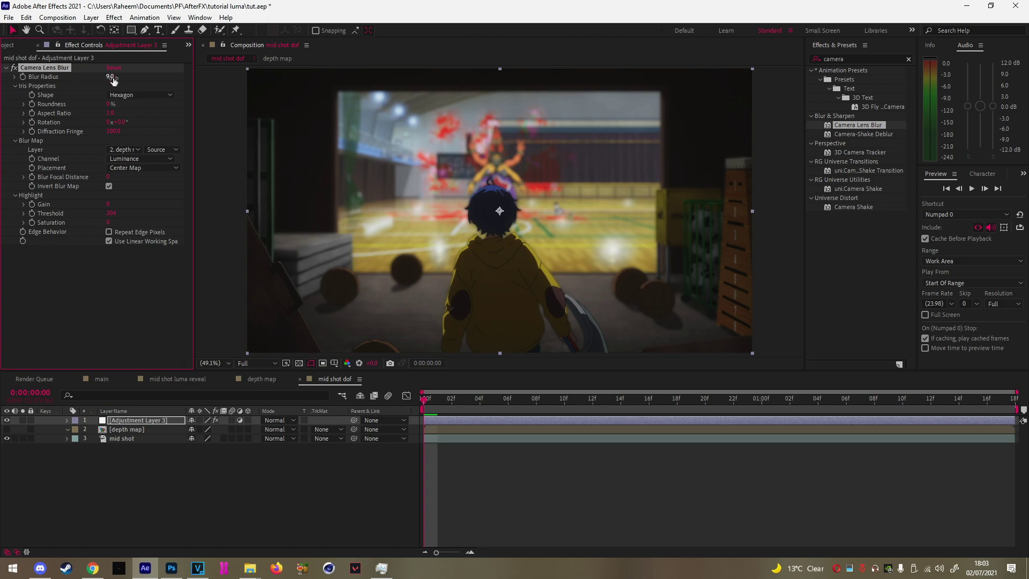
left_click_drag(113, 79, 105, 81)
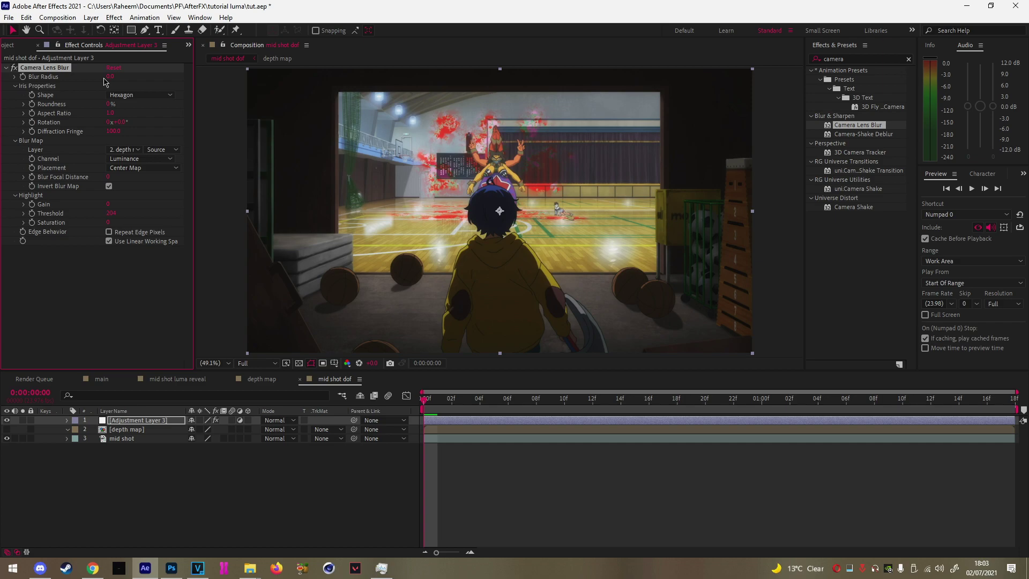
left_click_drag(109, 77, 140, 81)
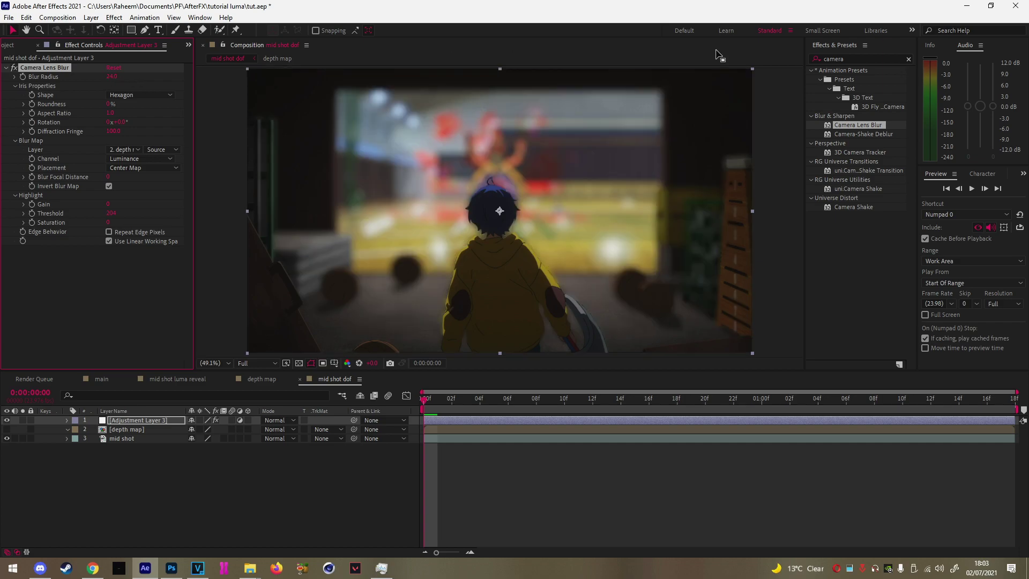
Try a Levels effect with adjusted Input Black on the depth map layer in mid shot dof, and delete the effect
key("ctrl+5")
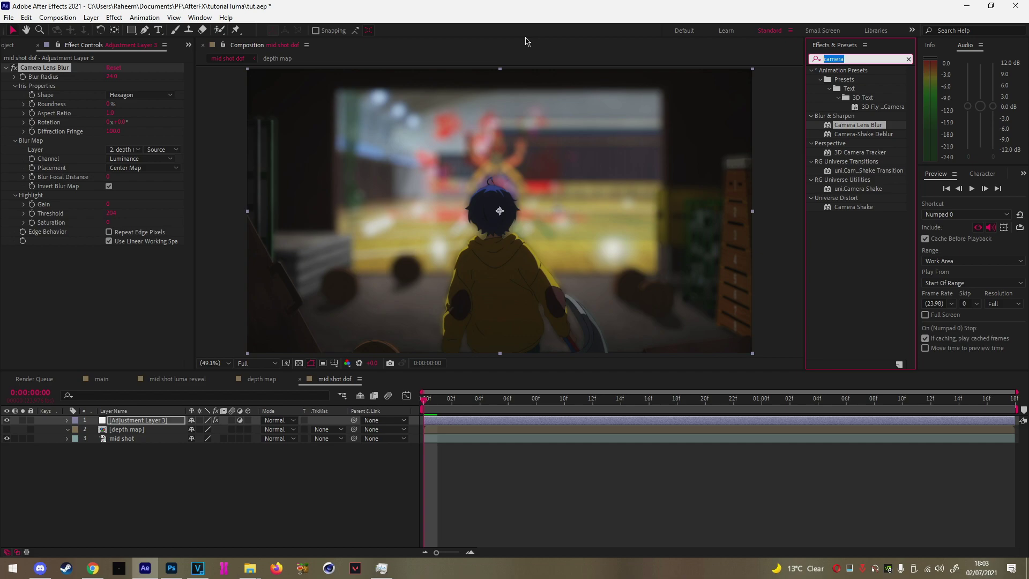
type("exp")
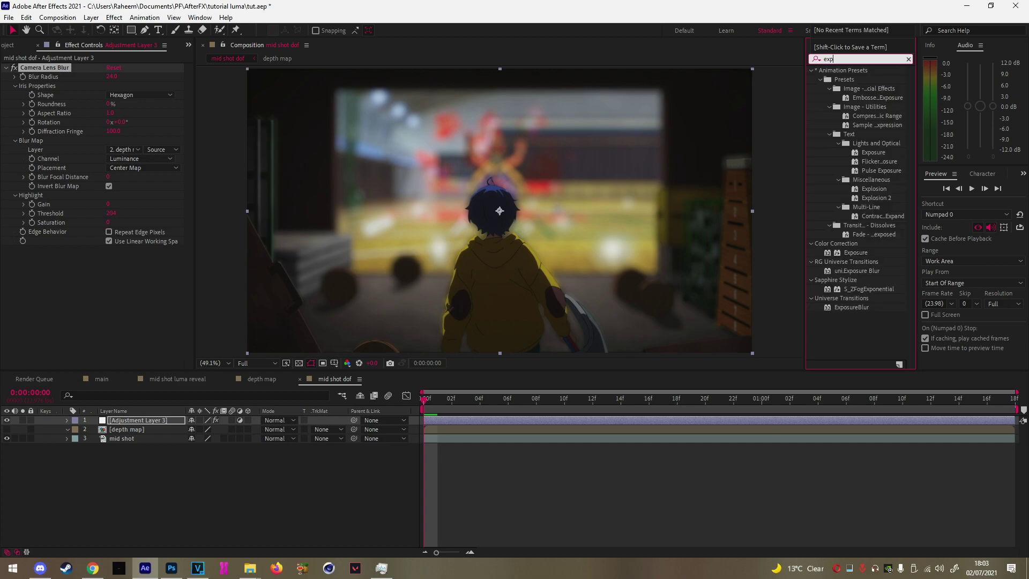
key("BackSpace")
key("BackSpace")
type("leve")
left_click_drag(851, 171, 648, 429)
left_click_drag(112, 152, 130, 152)
key("ctrl+z")
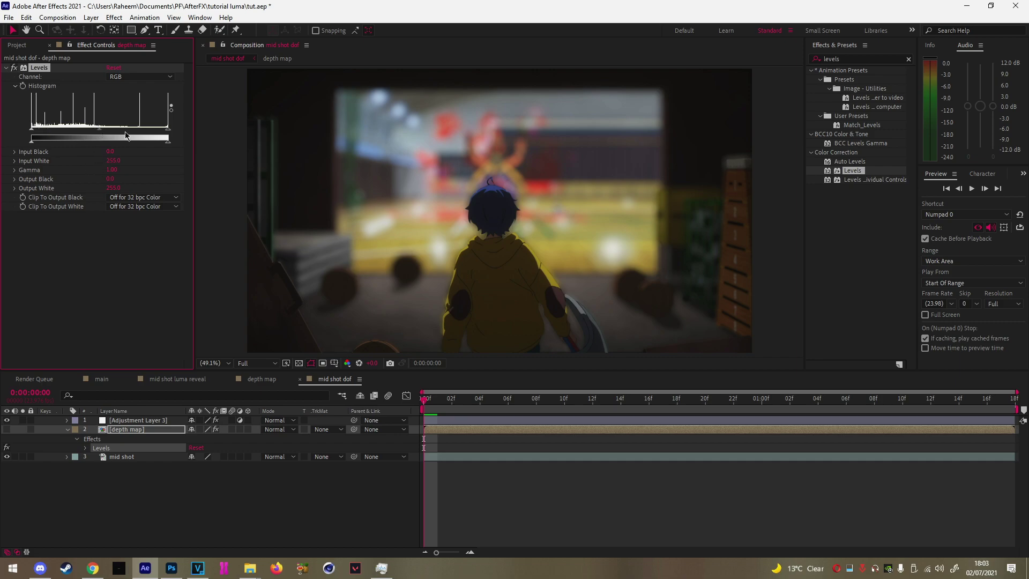
left_click_drag(116, 155, 126, 158)
key("Delete")
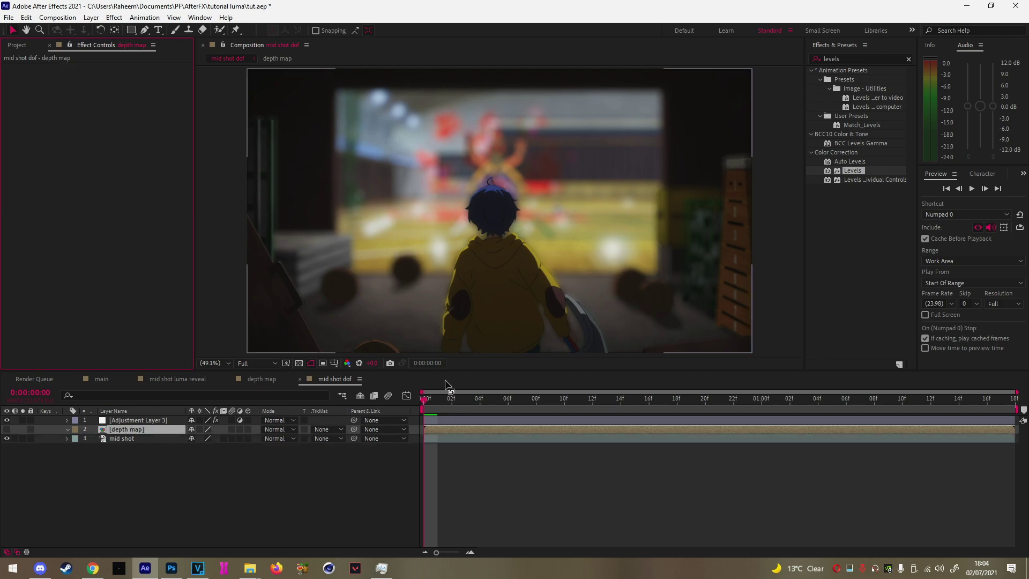
Test low Blur Radius values, including 0, on the adjustment layer's Camera Lens Blur
left_click(465, 421)
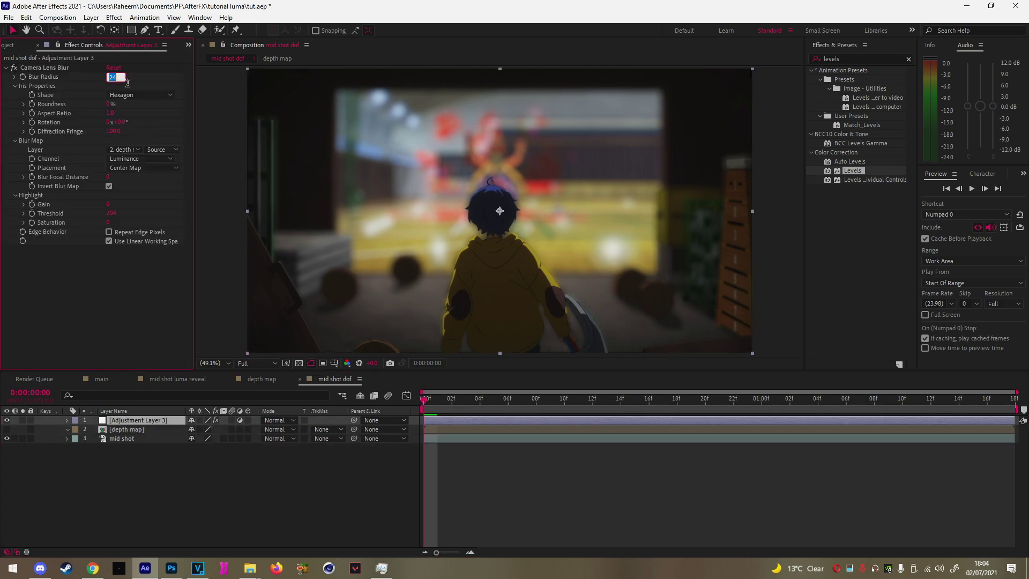
left_click_drag(112, 76, 122, 83)
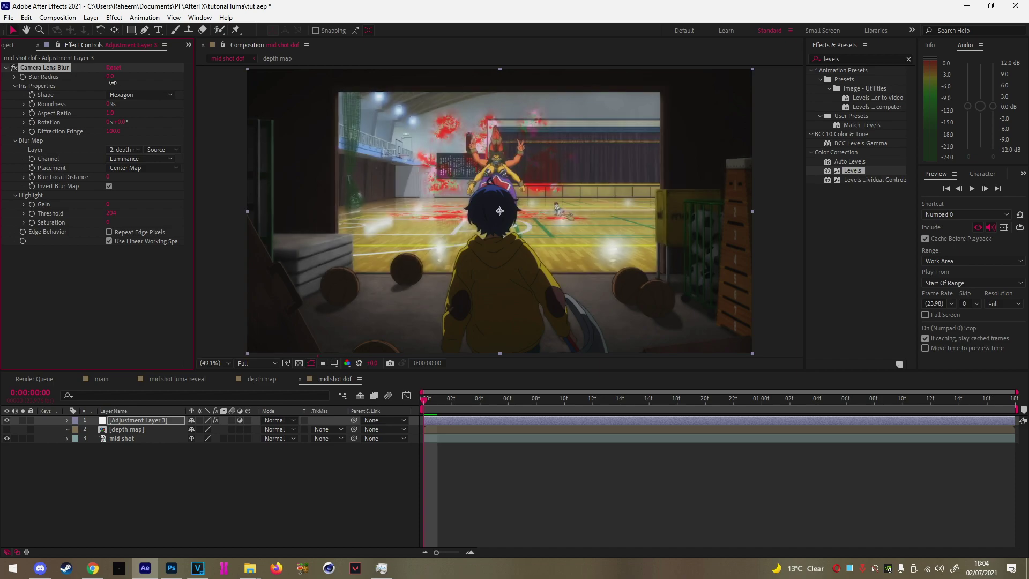
left_click_drag(113, 83, 117, 84)
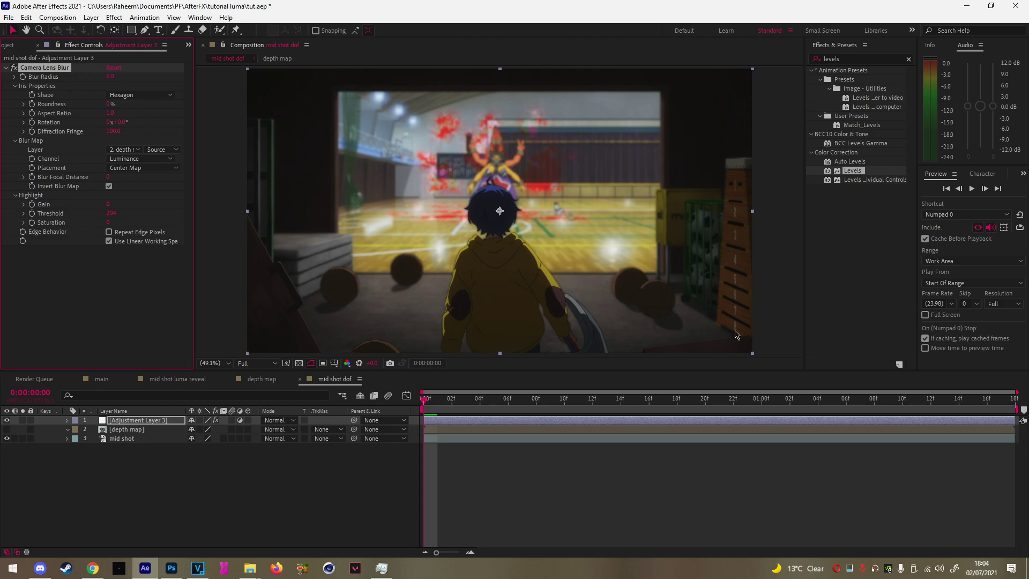
Open the depth map composition and lower the Levels Gamma on Adjustment Layer 2 to about 0.22
double_click(553, 429)
left_click(574, 420)
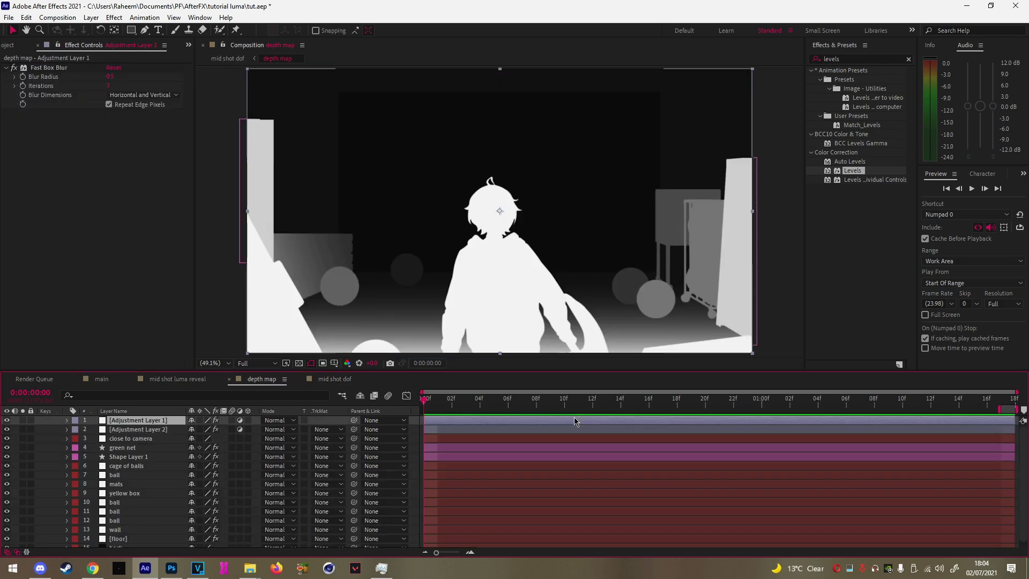
left_click(573, 428)
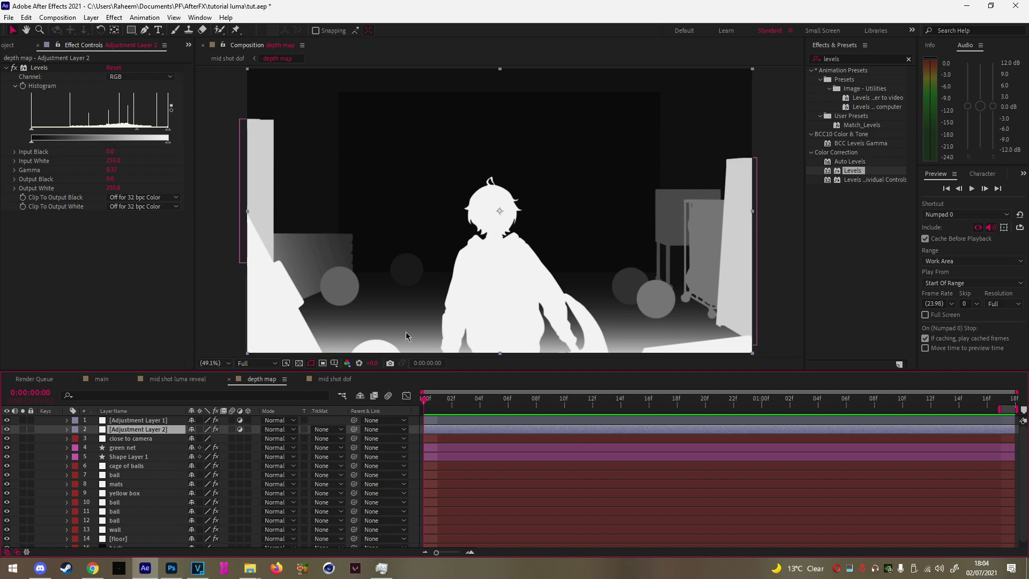
mouse_move(138, 130)
left_mouse_down()
mouse_move(54, 142)
mouse_move(151, 142)
left_mouse_up()
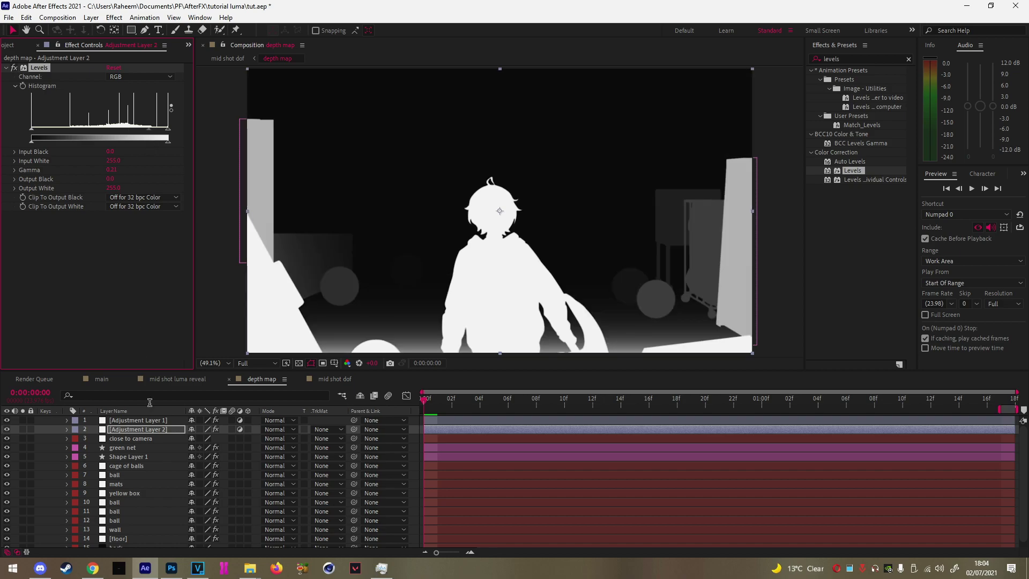
Return to mid shot dof, set the adjustment layer's Blur Radius to 24, and save the project
left_click(188, 380)
left_click(324, 380)
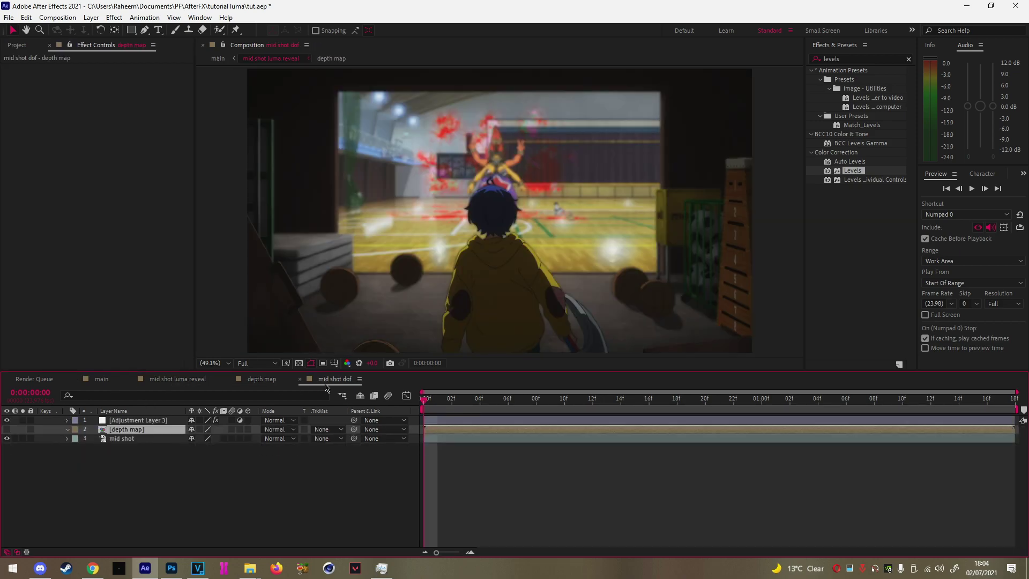
left_click(453, 420)
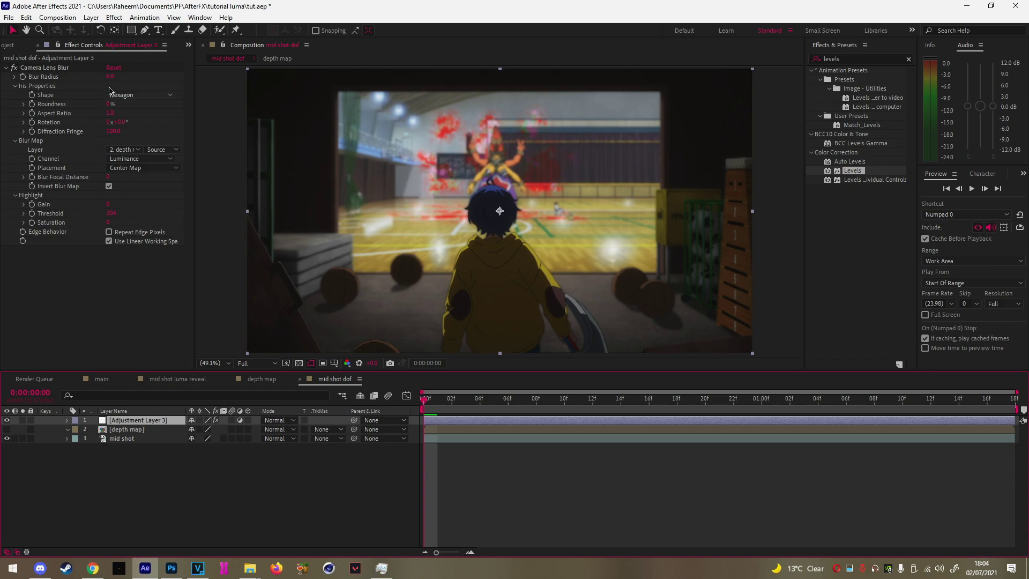
left_click_drag(124, 79, 127, 79)
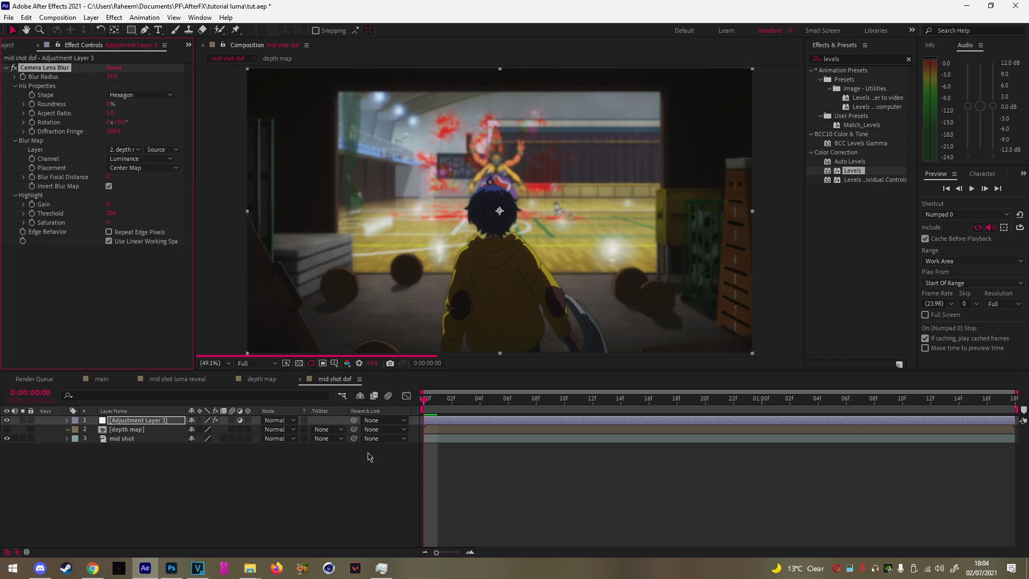
key("ctrl+s")
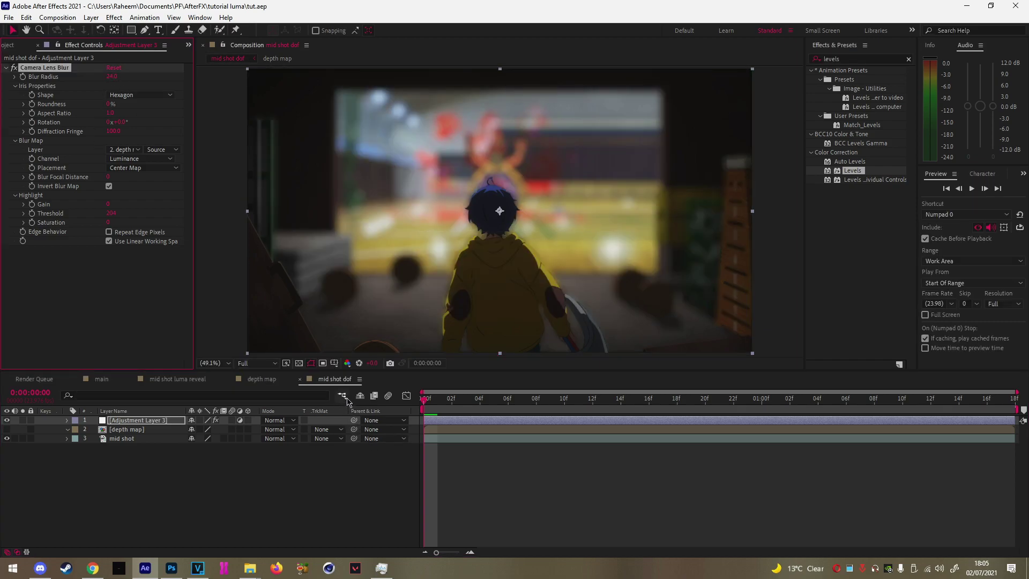
Raise Adjustment Layer 2's Levels Gamma in the depth map to about 2.4, check mid shot dof, and raise it to about 4.9
left_click(279, 380)
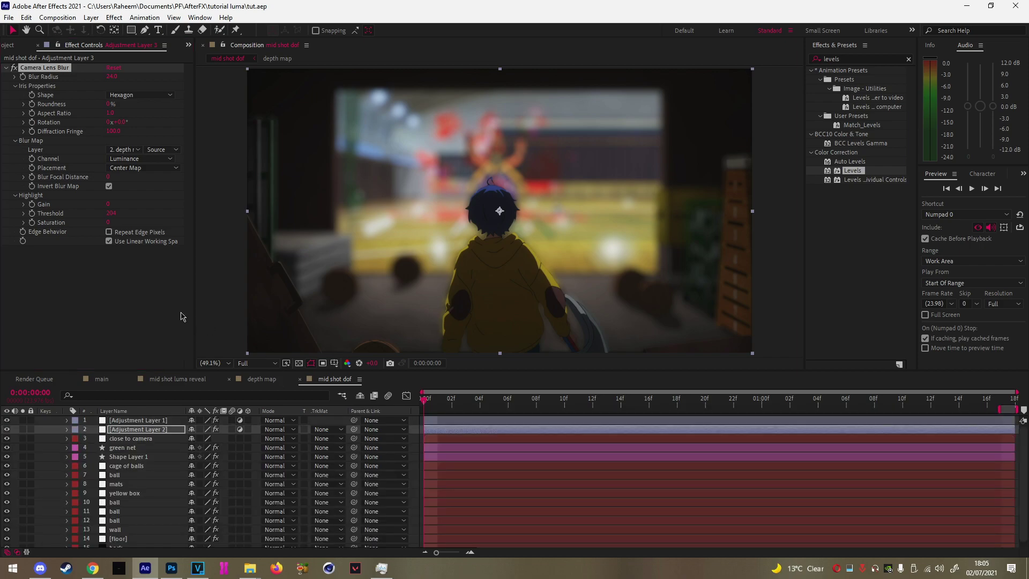
left_click_drag(149, 134, 56, 132)
left_click(344, 381)
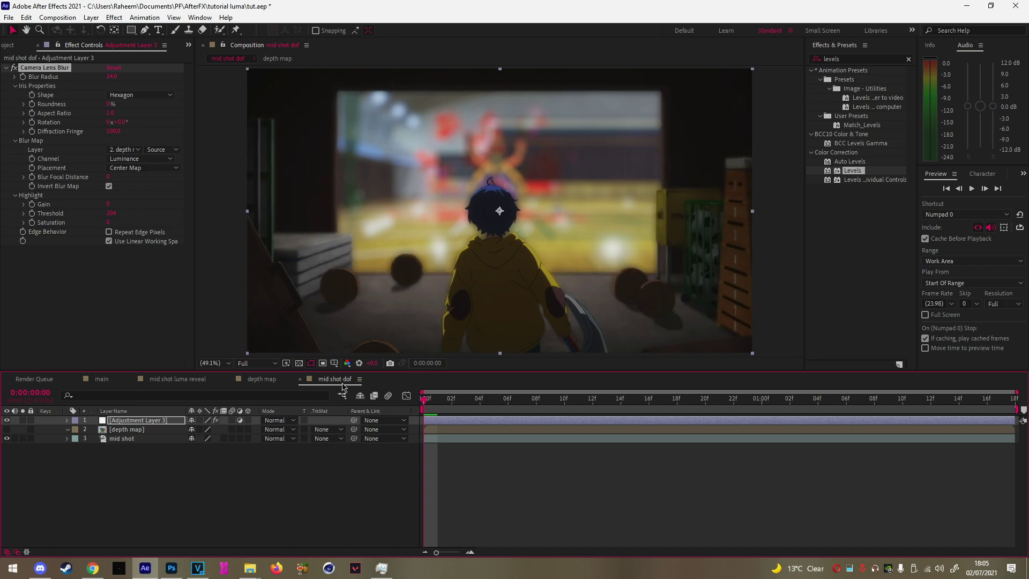
left_click(279, 383)
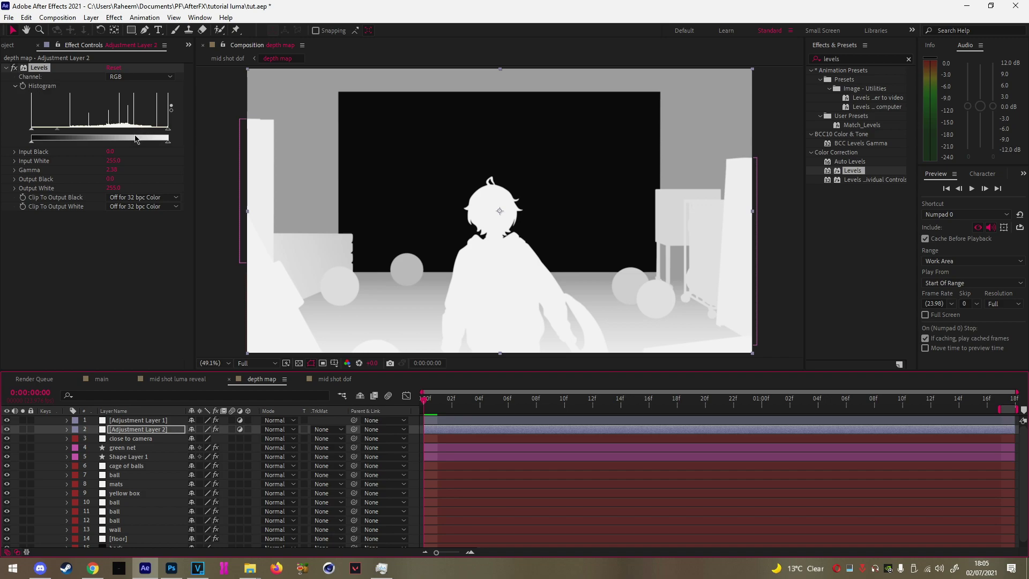
left_click_drag(57, 129, 38, 134)
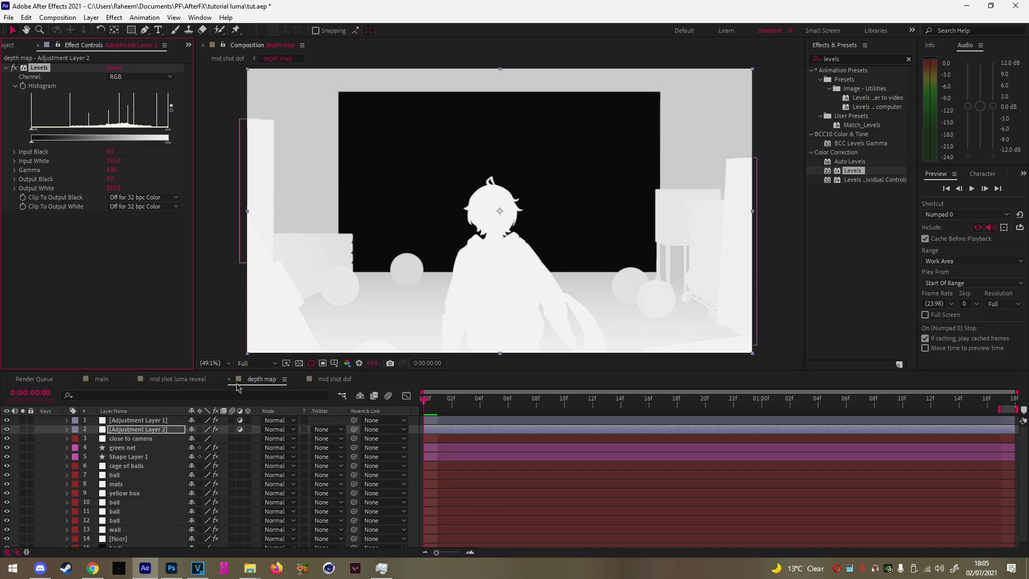
Close the mid shot luma reveal composition and open the depth map composition from mid shot dof
left_click(202, 382)
left_click(350, 378)
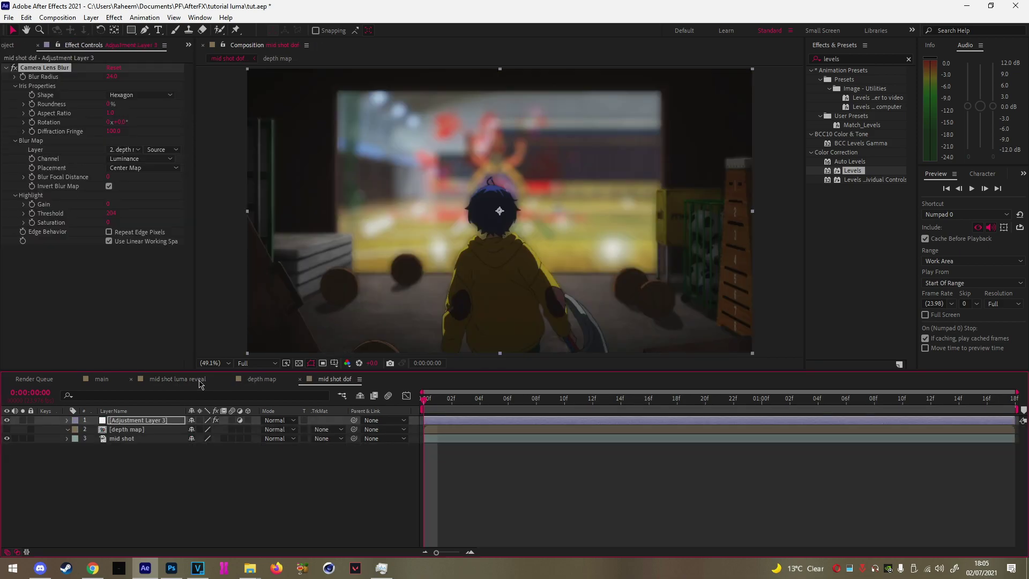
left_click(131, 380)
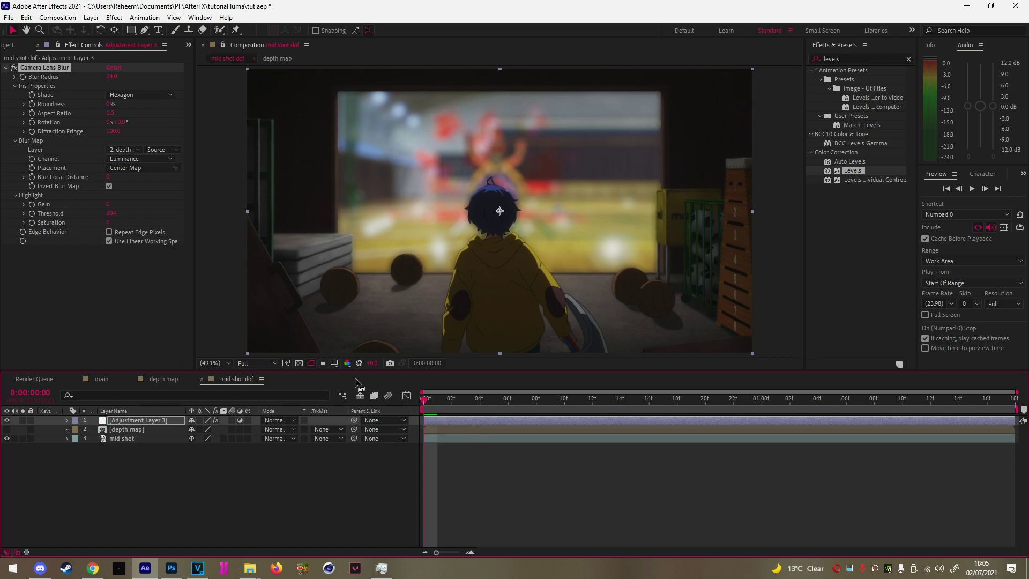
left_click(494, 430)
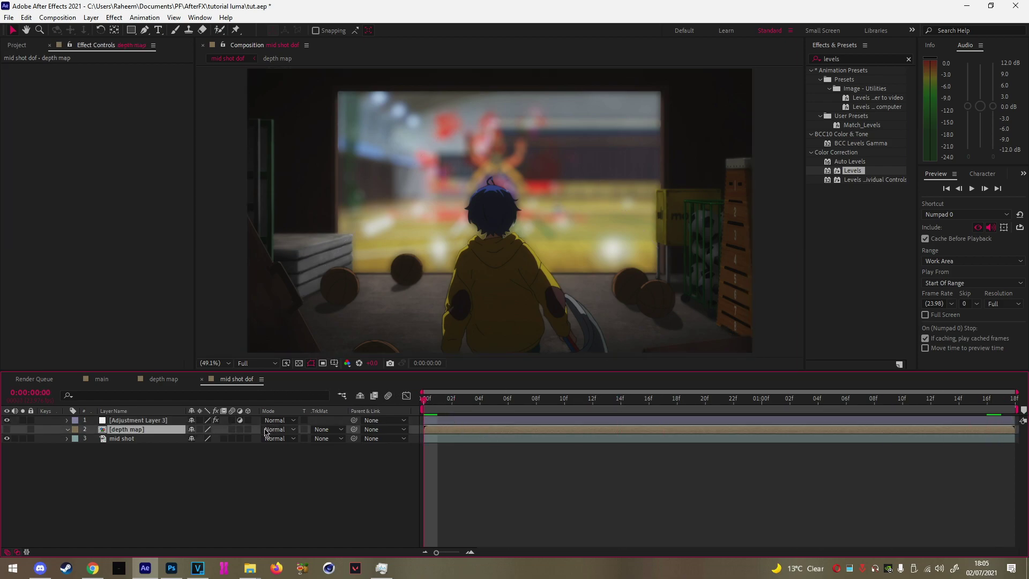
double_click(121, 430)
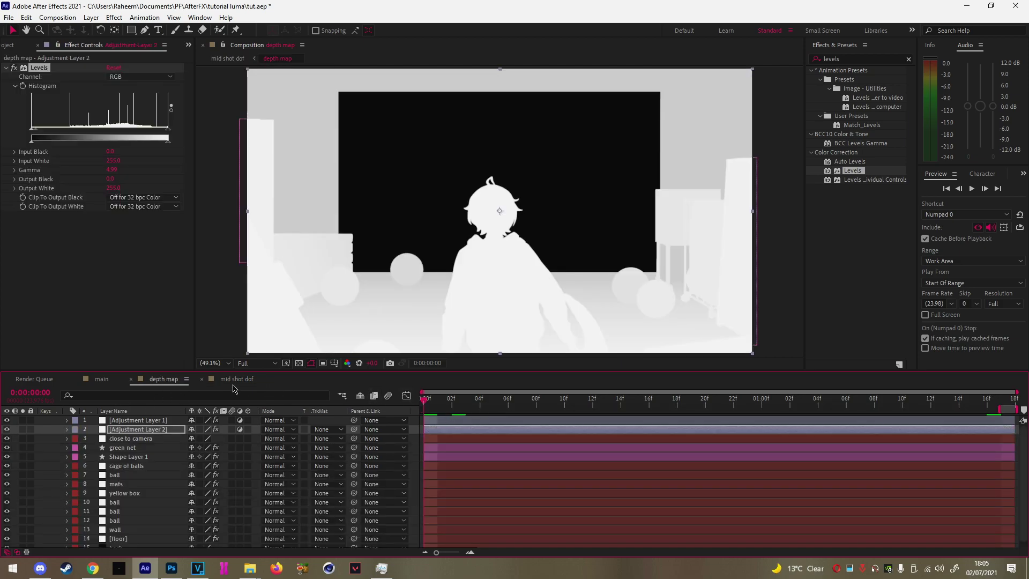
left_click(234, 380)
double_click(455, 427)
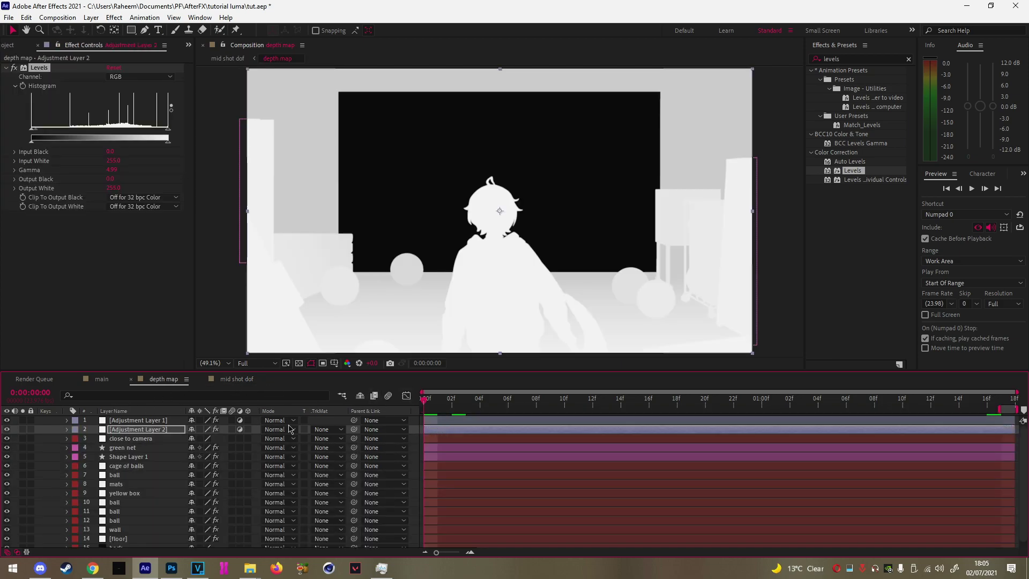
Keyframe Adjustment Layer 2's Levels Histogram at the first frame, with Gamma lowered to about 0.14 at 0:00:01:17
left_click(23, 86)
left_click_drag(425, 401, 1002, 401)
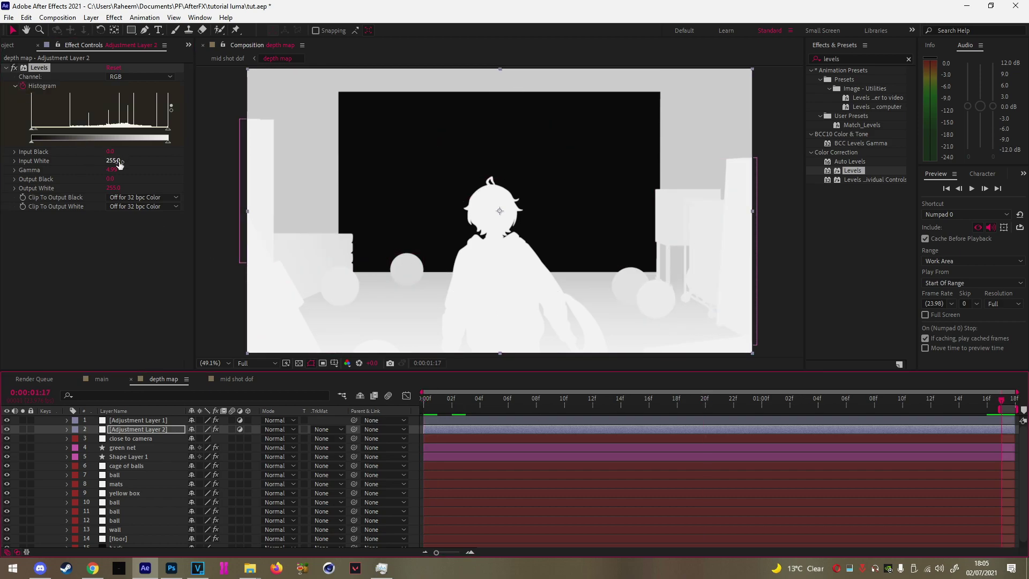
left_click_drag(37, 131, 156, 136)
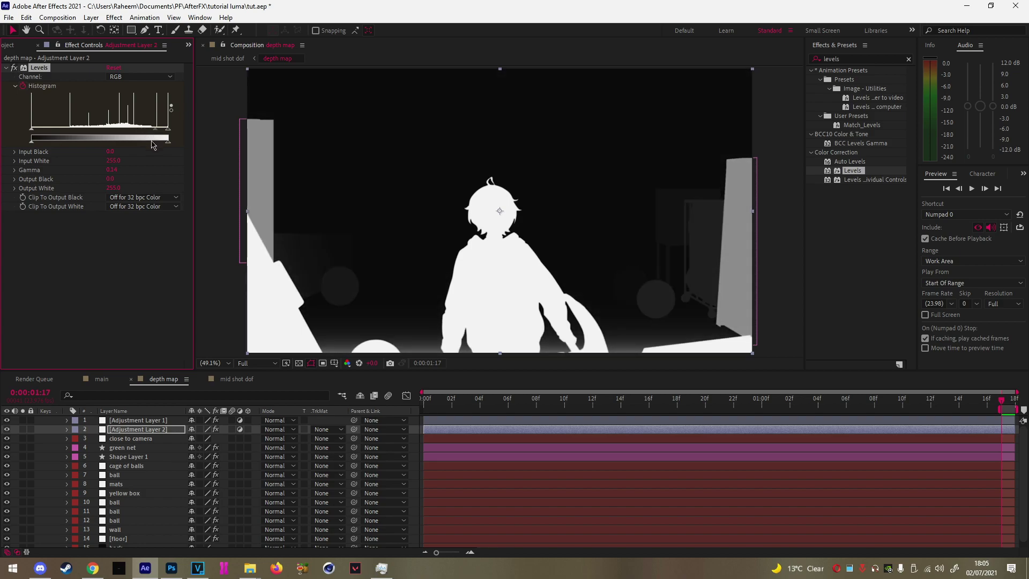
Preview the animated focus shift in mid shot dof and compare it with the depth map
left_click(236, 379)
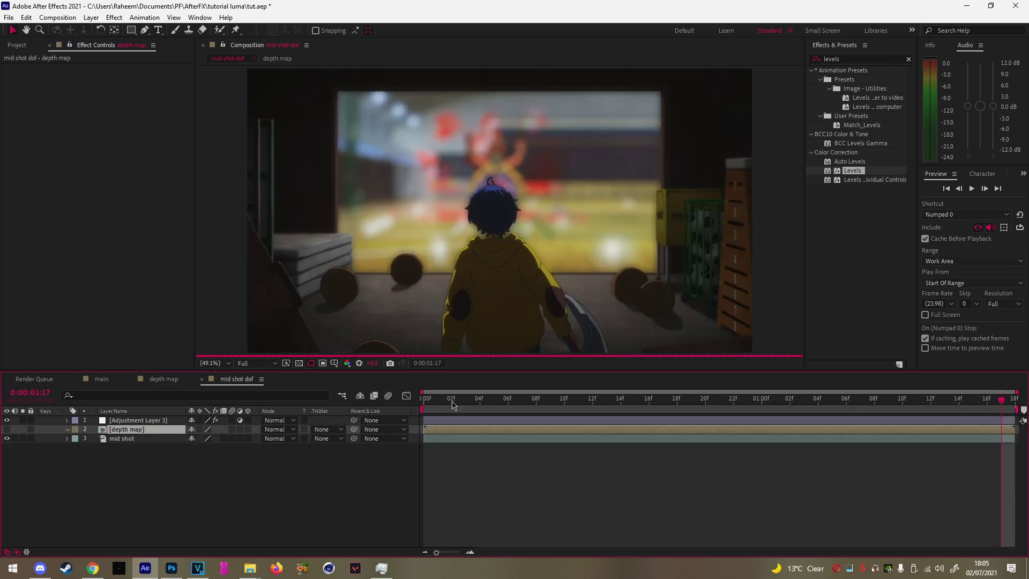
left_click_drag(508, 410, 178, 414)
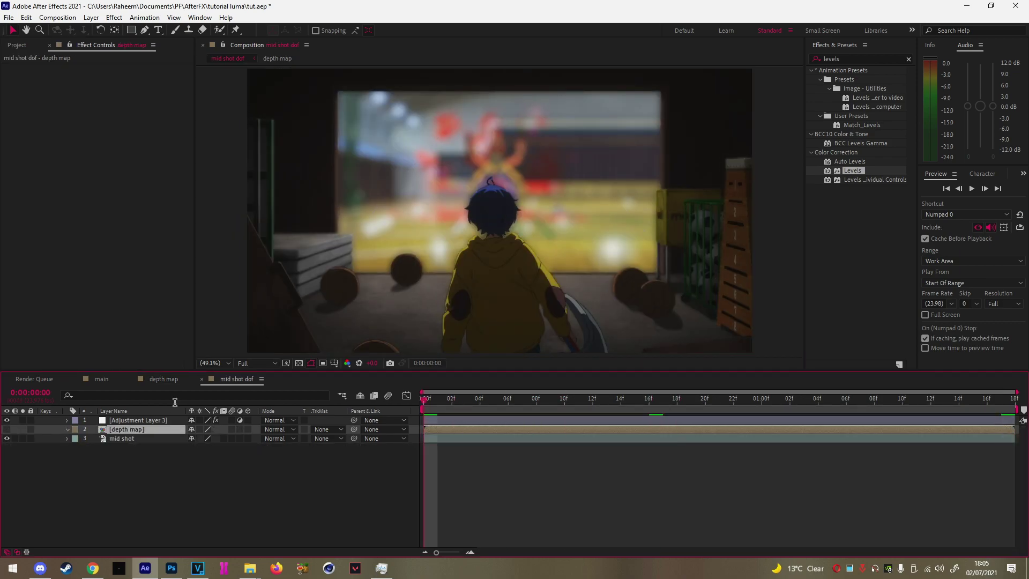
key("space")
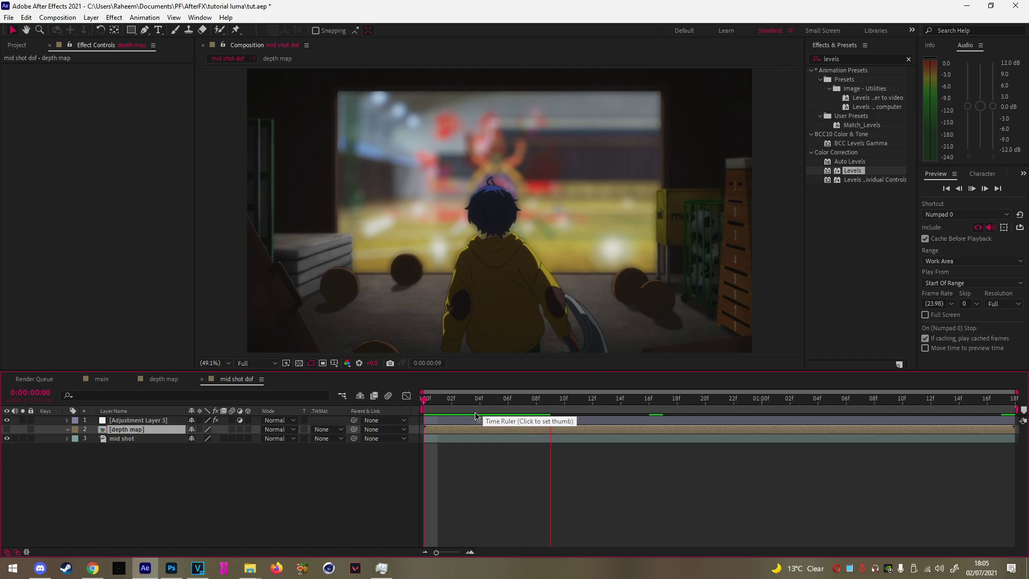
left_click(438, 410)
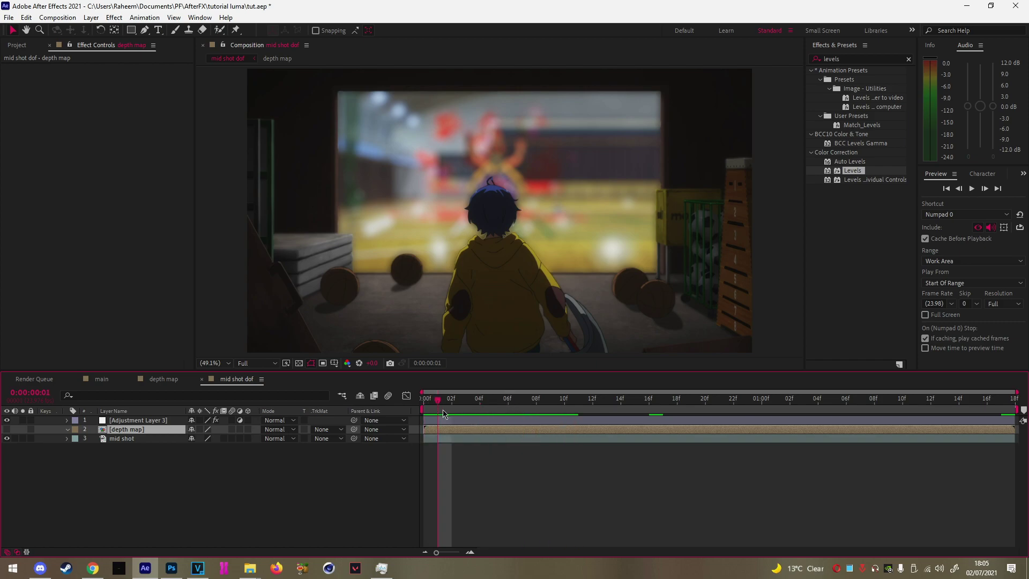
left_click(423, 401)
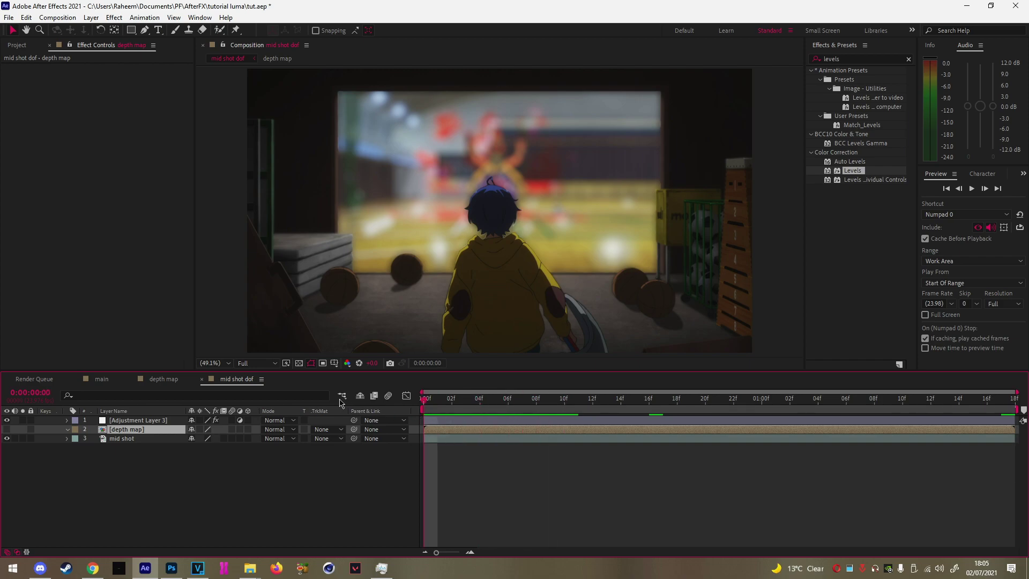
left_click(162, 380)
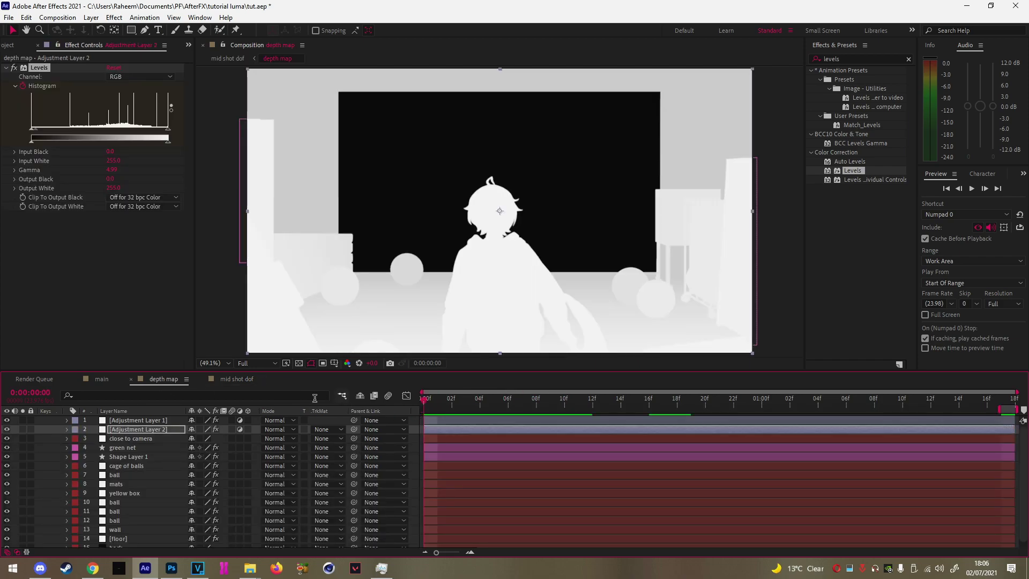
left_click(244, 380)
left_click_drag(486, 399, 422, 404)
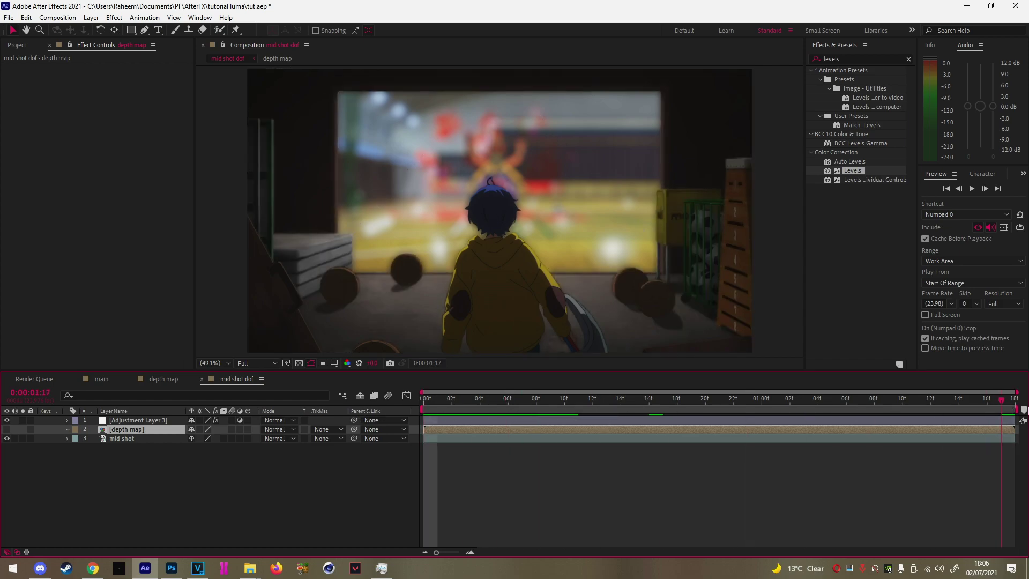
Remove Levels from Adjustment Layer 2 in the depth map and delete the Camera Lens Blur adjustment layer from mid shot dof
left_click(177, 381)
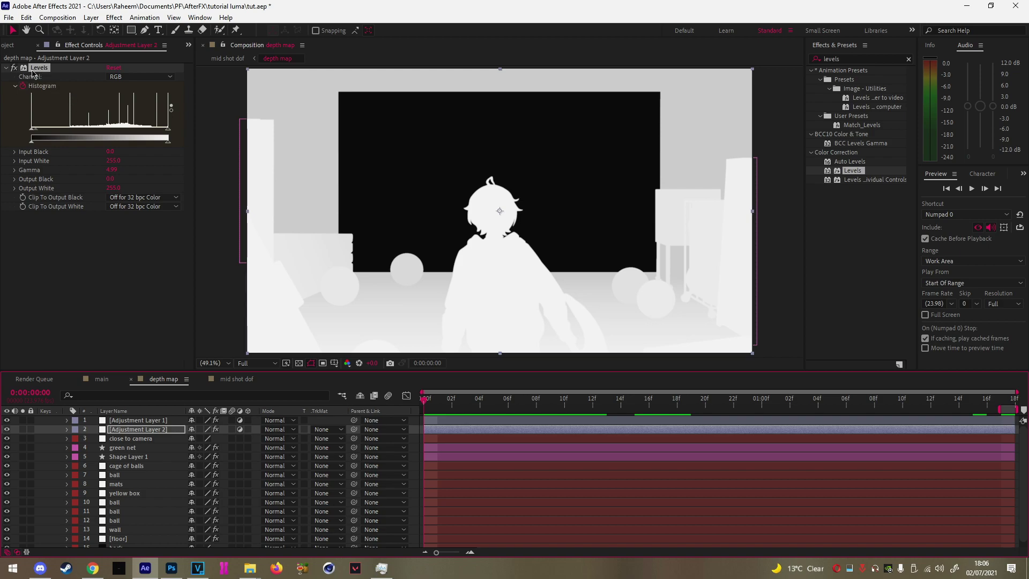
key("Delete")
left_click(227, 380)
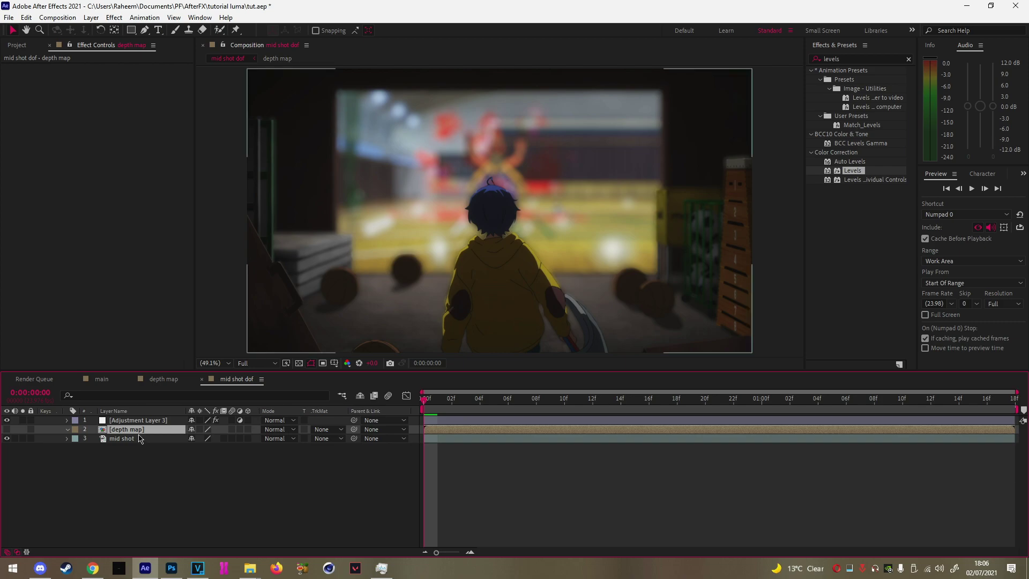
left_click(110, 419)
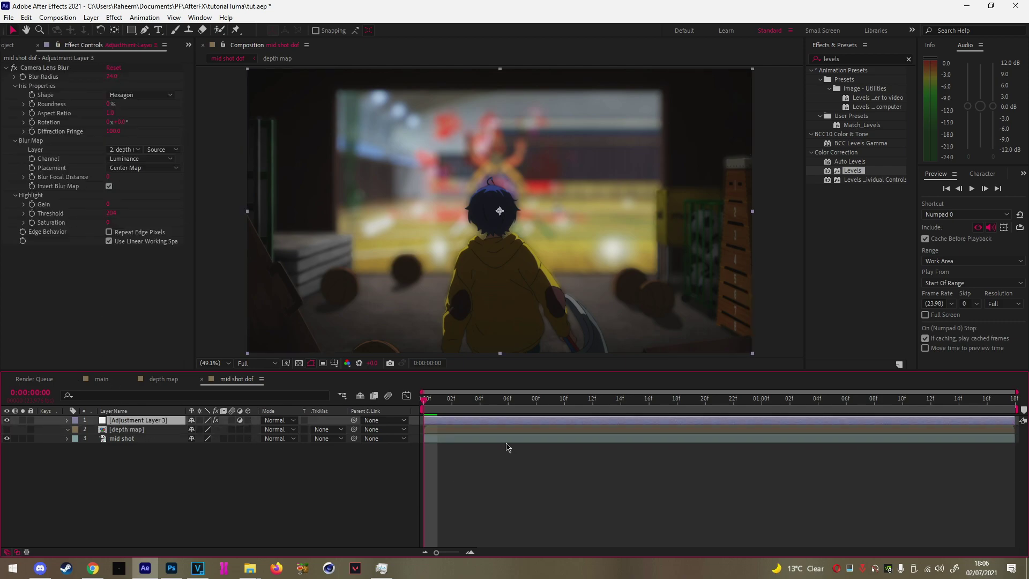
key("Delete")
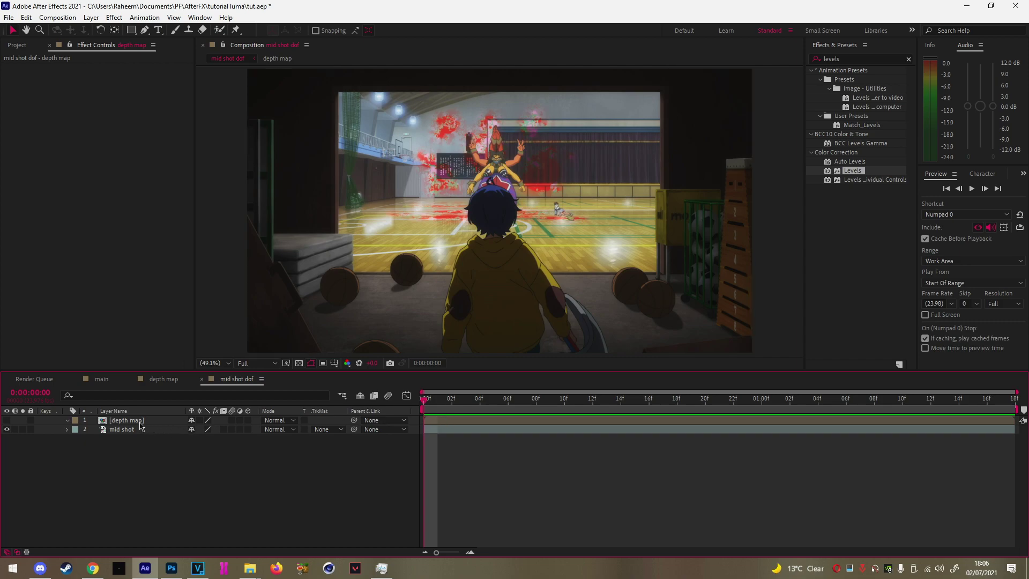
Add a new adjustment layer above the depth map in mid shot dof and apply S_DistortChroma to it
left_click(156, 420)
key("ctrl+alt+y")
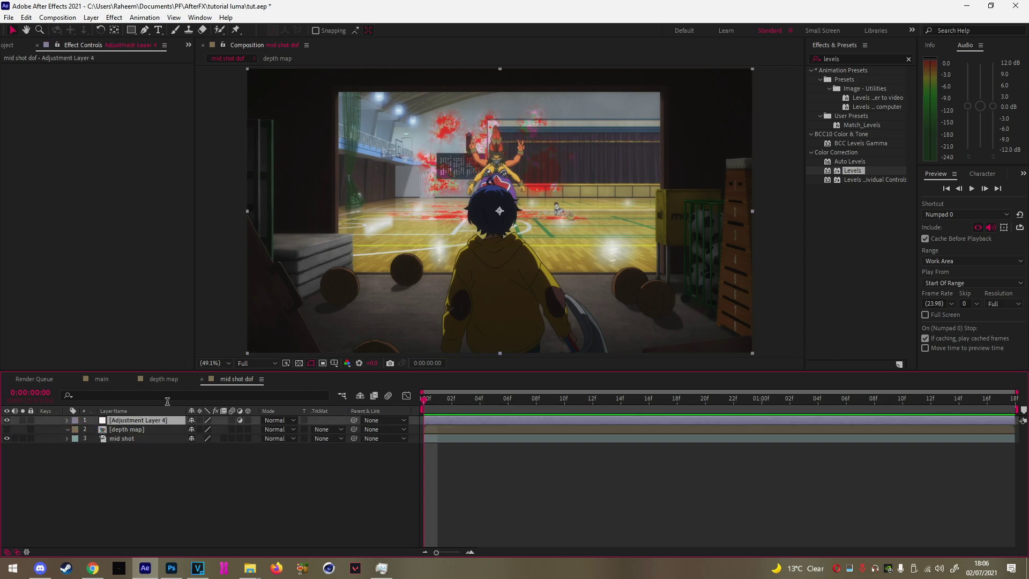
left_click(848, 60)
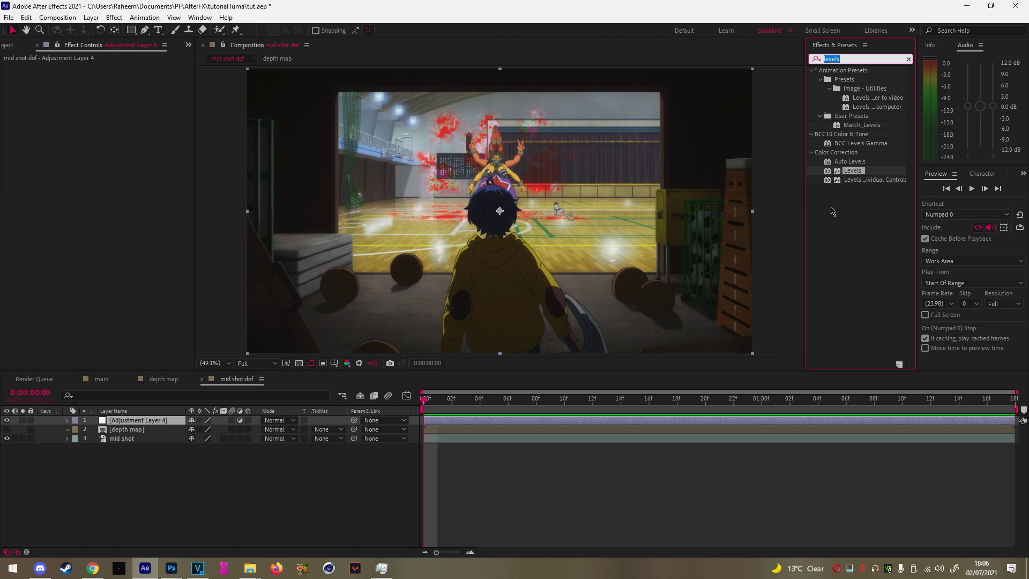
type("chrom")
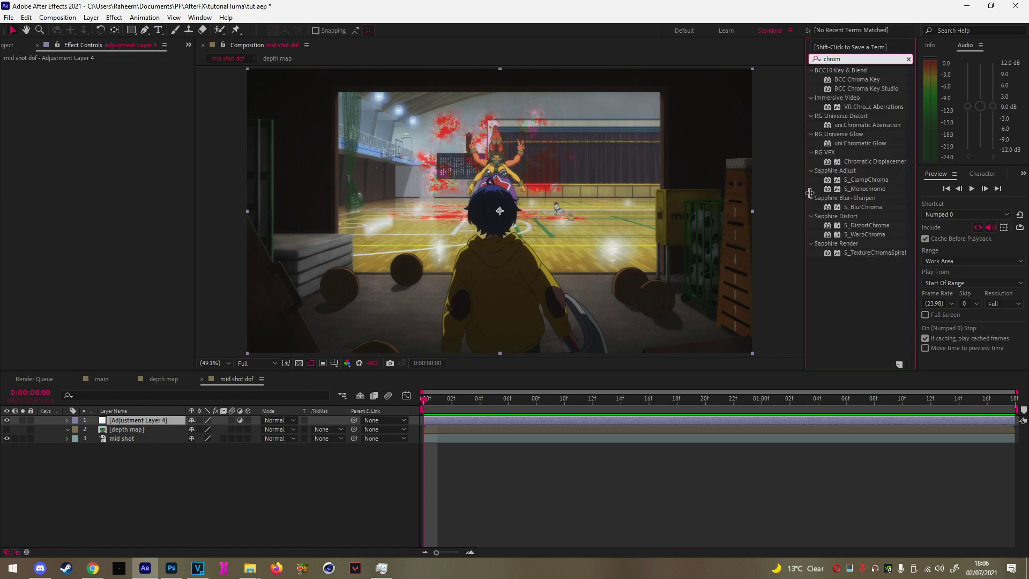
left_click(846, 63)
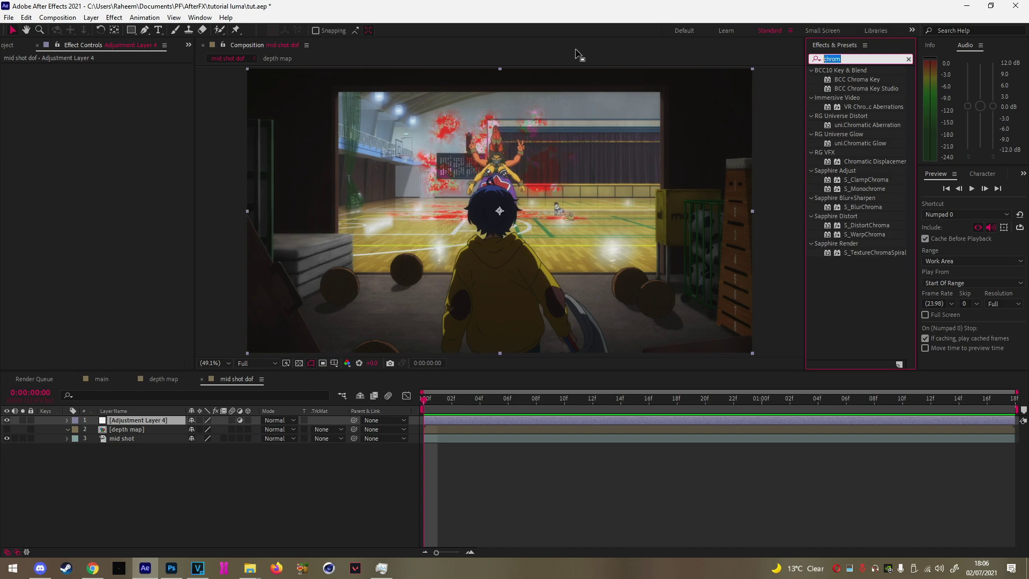
type("distor")
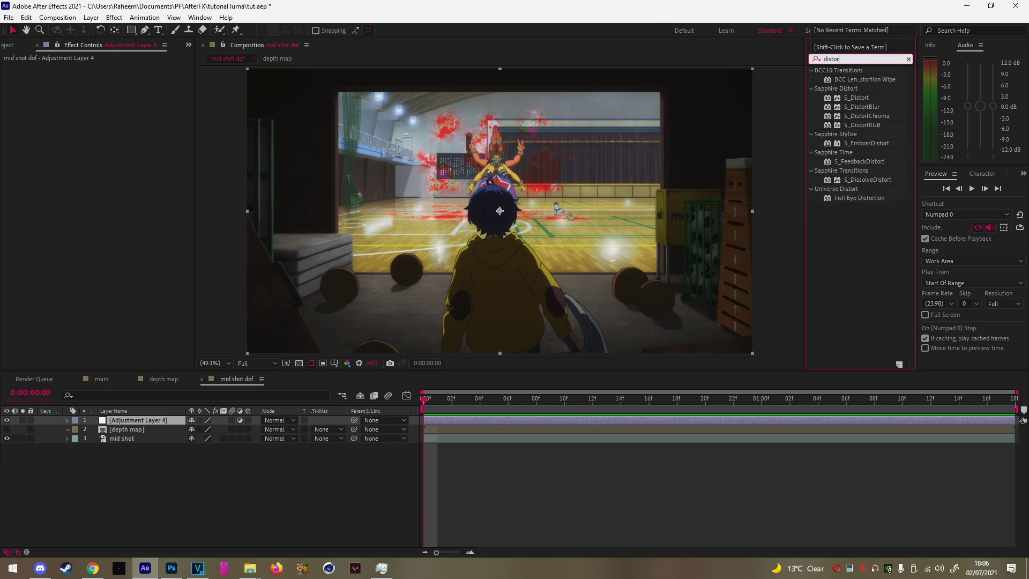
double_click(884, 116)
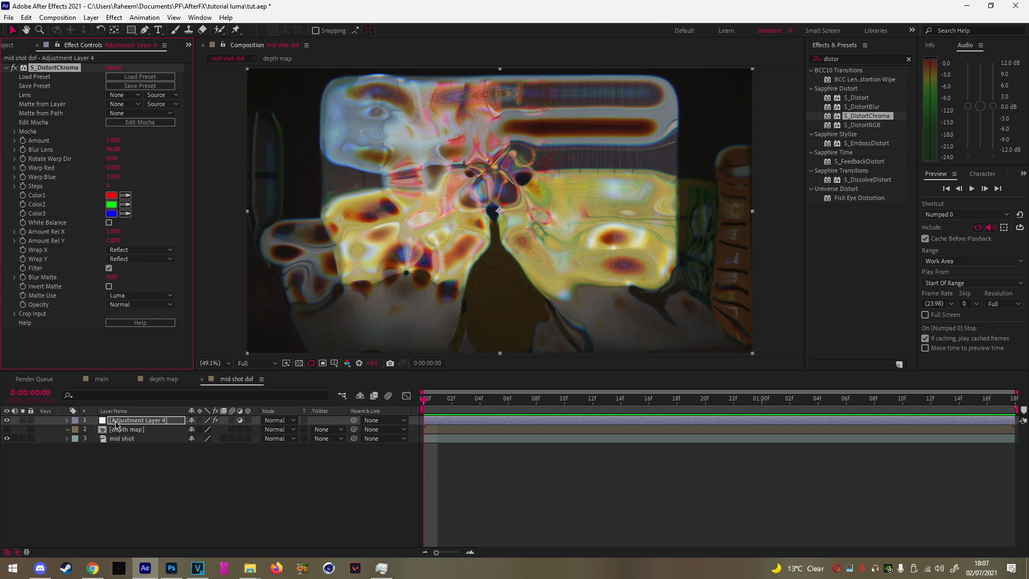
Move S_DistortChroma from the adjustment layer to the mid shot layer and delete the adjustment layer
key("Delete")
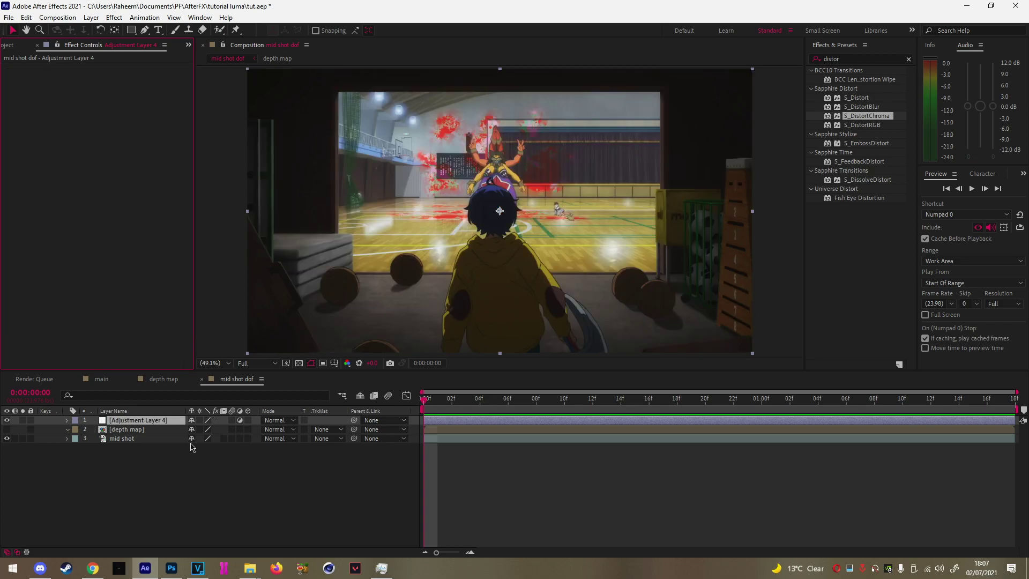
left_click(142, 440)
key("ctrl+v")
left_click(162, 478)
left_click(145, 421)
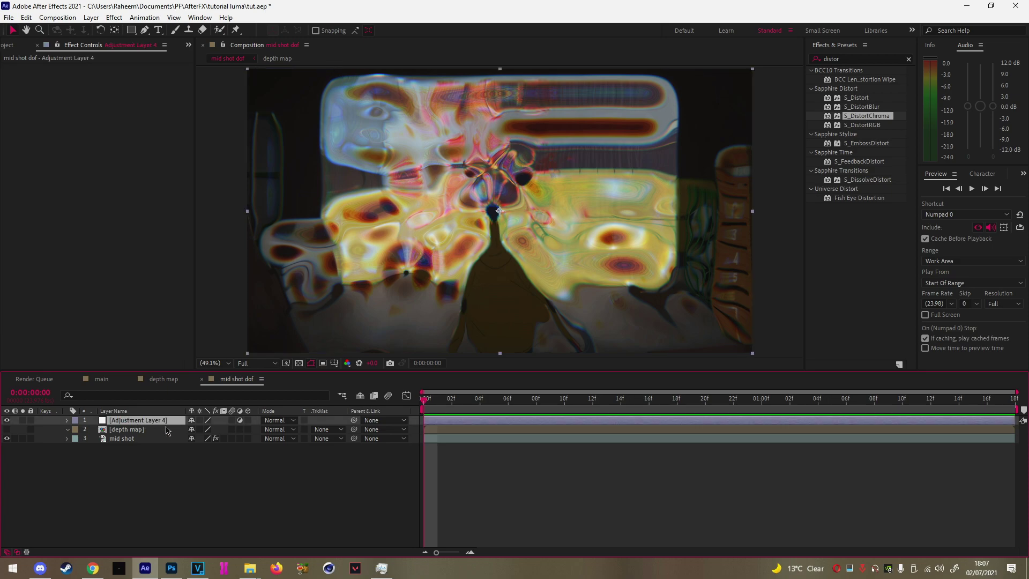
key("Delete")
Duplicate the mid shot layer and remove S_DistortChroma from the copy
left_click(144, 431)
key("ctrl+c")
left_click(141, 460)
key("ctrl+v")
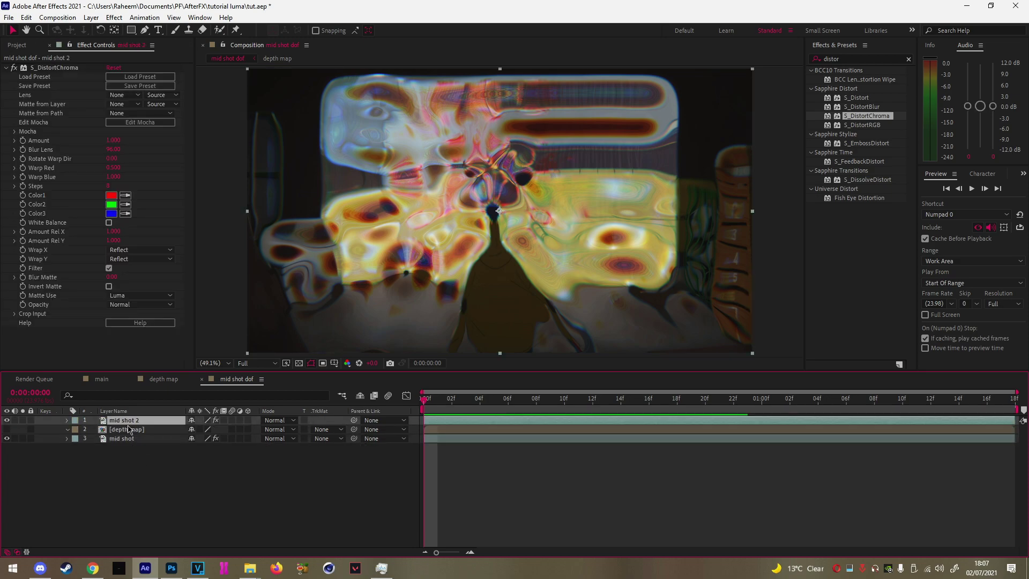
left_click(45, 68)
key("Delete")
Stack depth map above mid shot with mid shot 2 underneath, and set mid shot's track matte to Luma Inverted Matte using depth map
left_click_drag(152, 427, 139, 446)
left_click(326, 438)
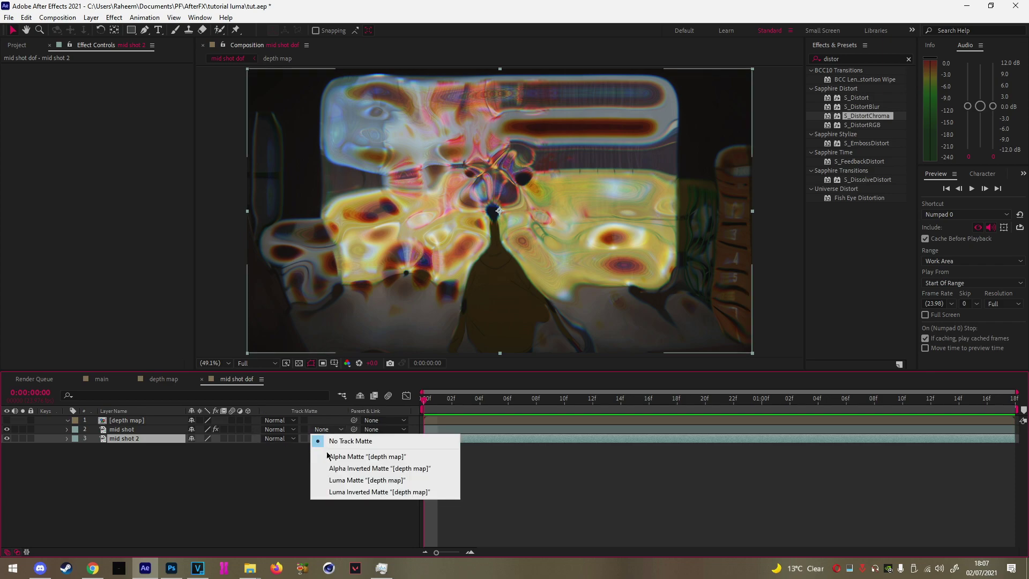
left_click(348, 492)
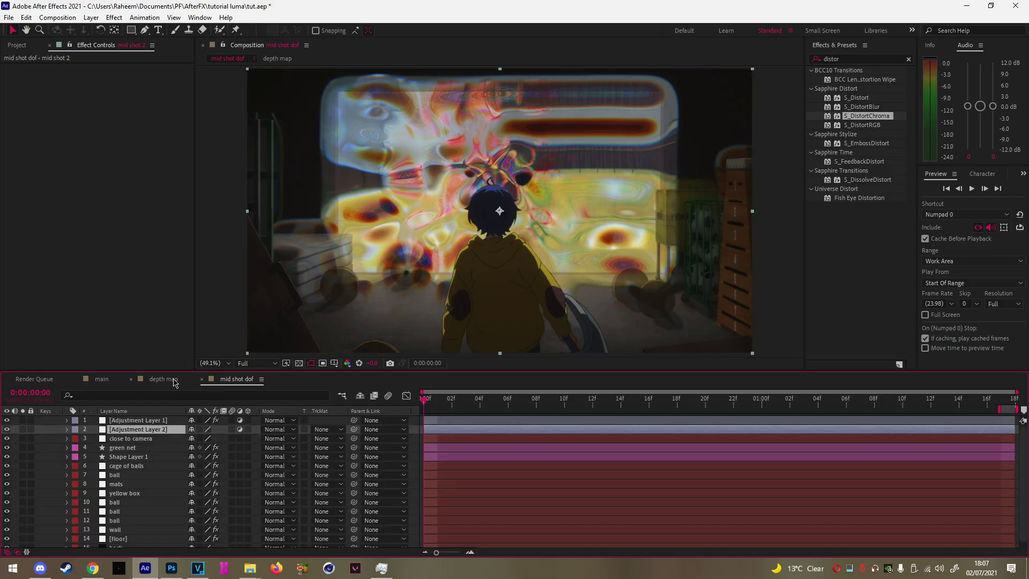
Check the depth map, then adjust the S_DistortChroma Amount on the mid shot layer in mid shot dof
left_click(173, 379)
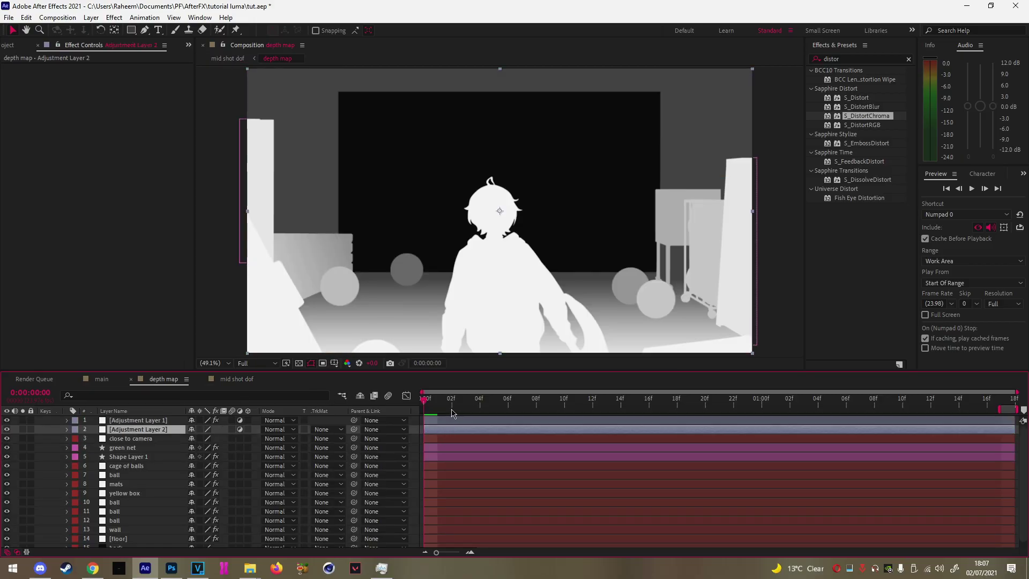
left_click(236, 379)
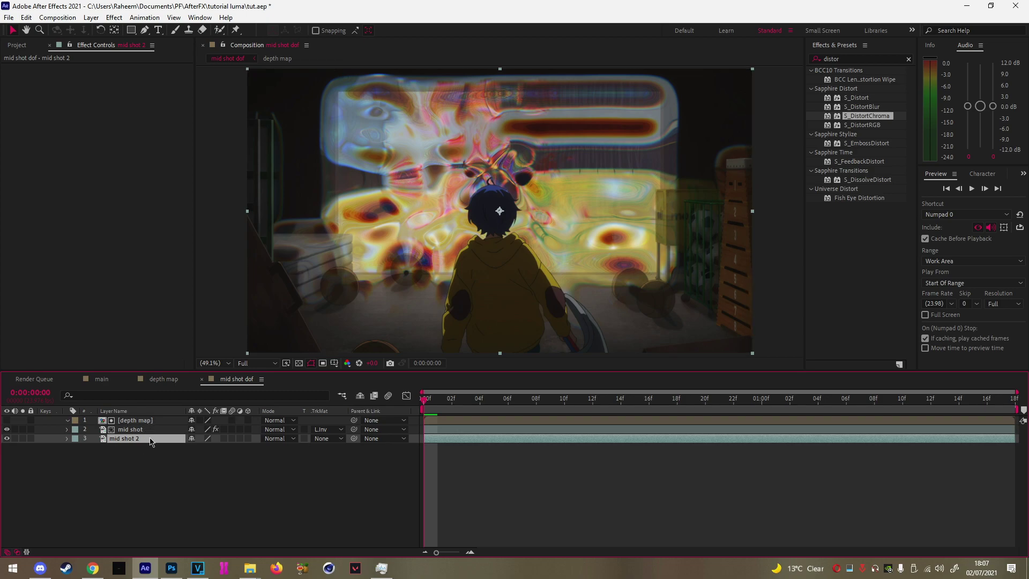
left_click(131, 429)
left_click_drag(110, 141, 423, 262)
Apply Levels to Adjustment Layer 2 in the depth map and lower its Gamma to about 0.2
left_click(182, 380)
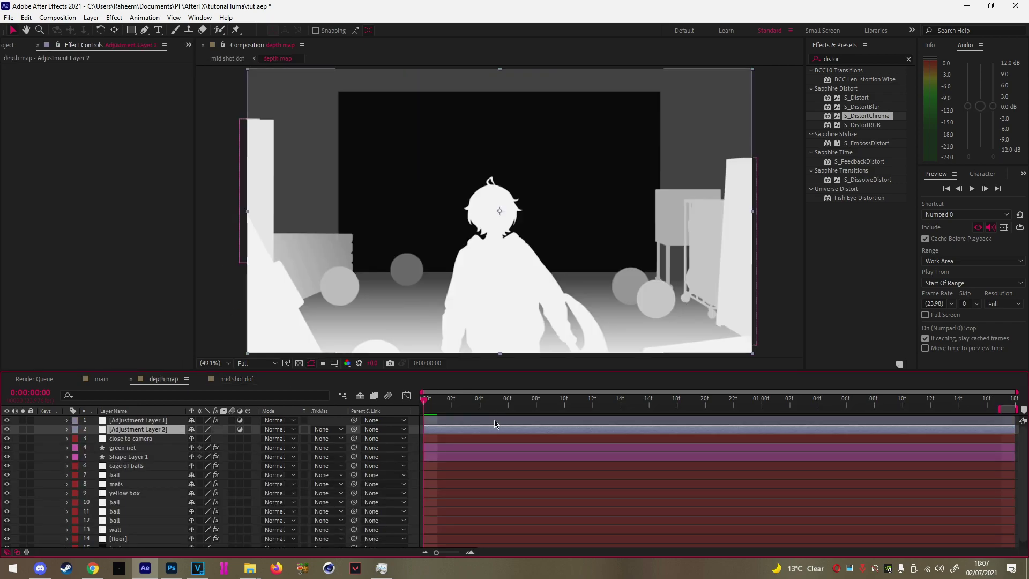
left_click_drag(861, 68, 481, 40)
type("levels")
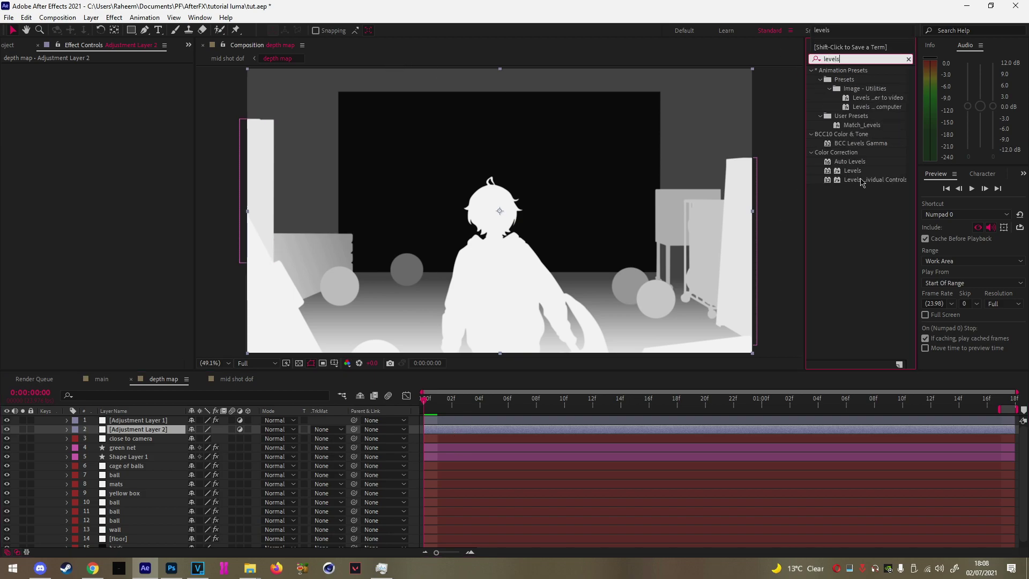
double_click(859, 173)
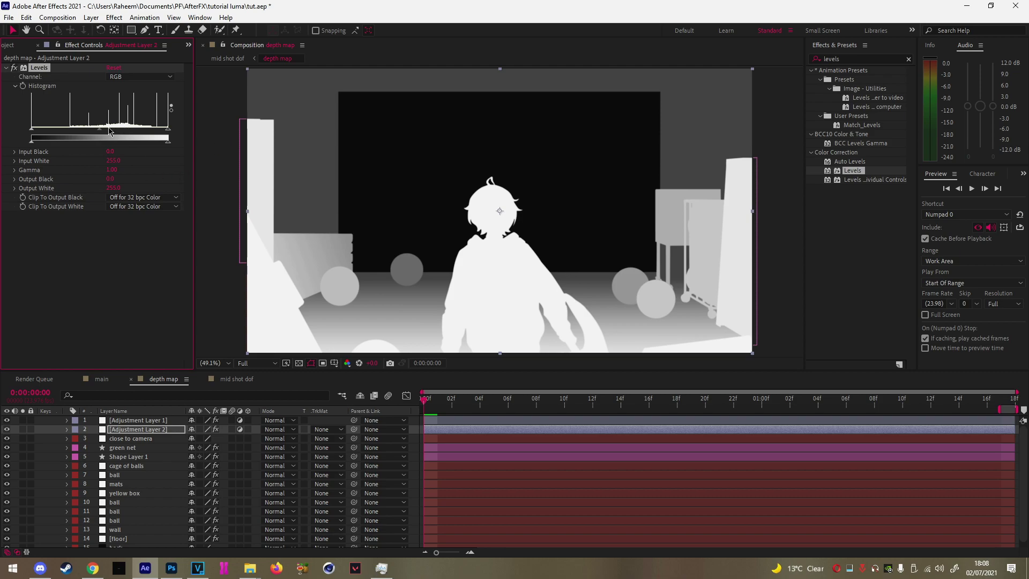
left_click_drag(105, 133, 149, 138)
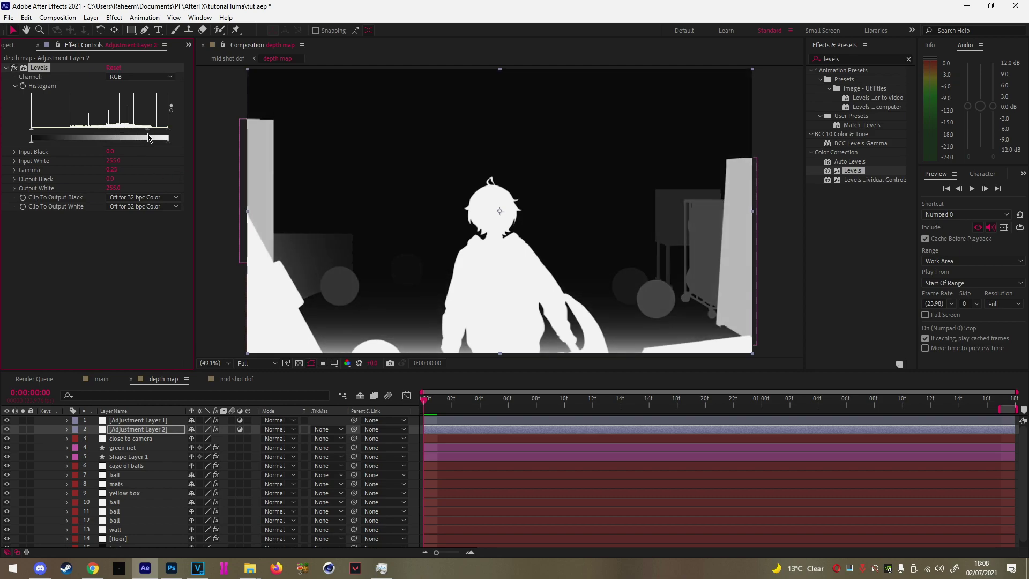
Raise the Levels Gamma on Adjustment Layer 2 in the depth map to about 2.6 and check the distortion in mid shot dof
left_click(242, 381)
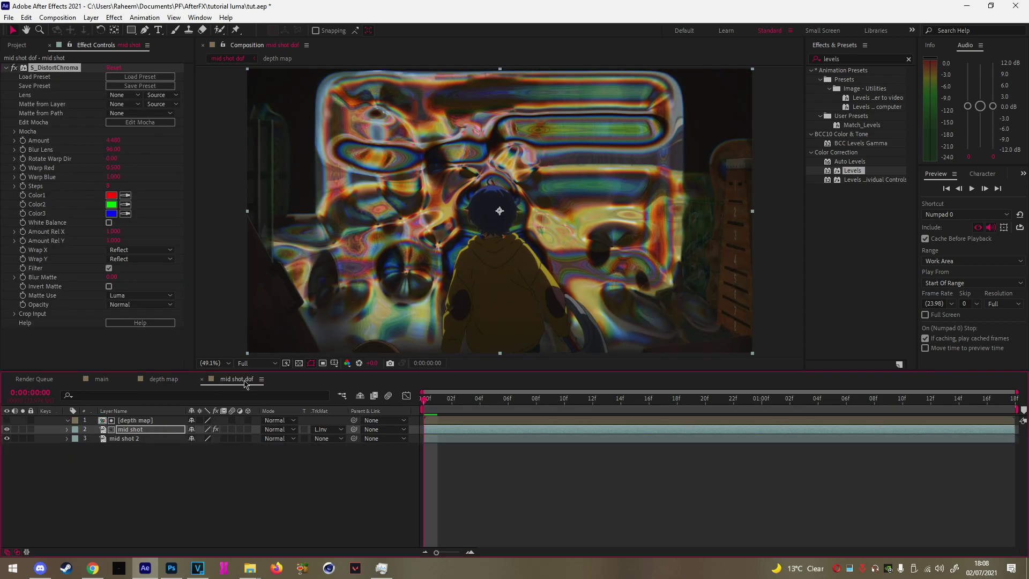
left_click(173, 379)
left_click_drag(148, 129, 56, 133)
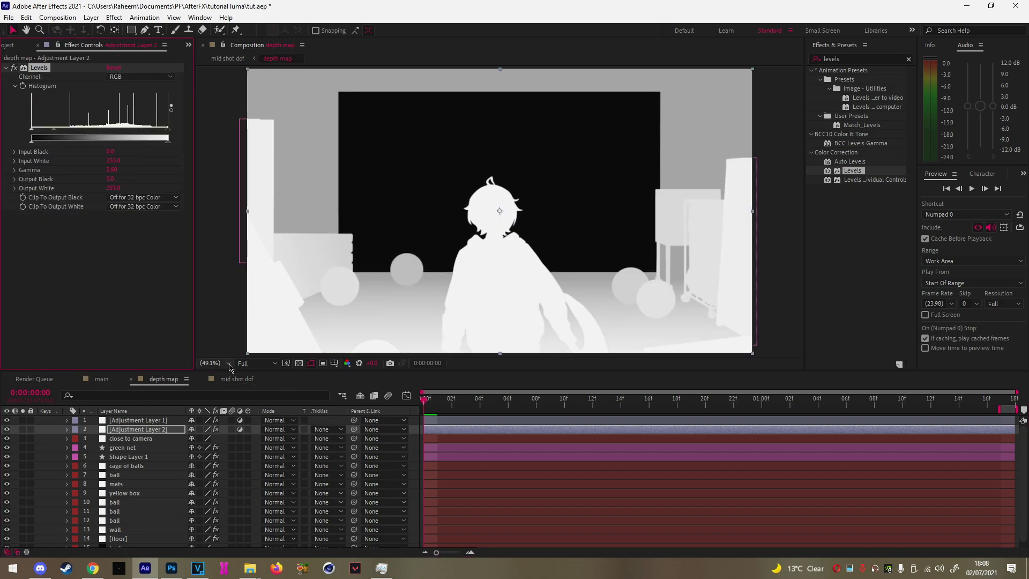
left_click(242, 382)
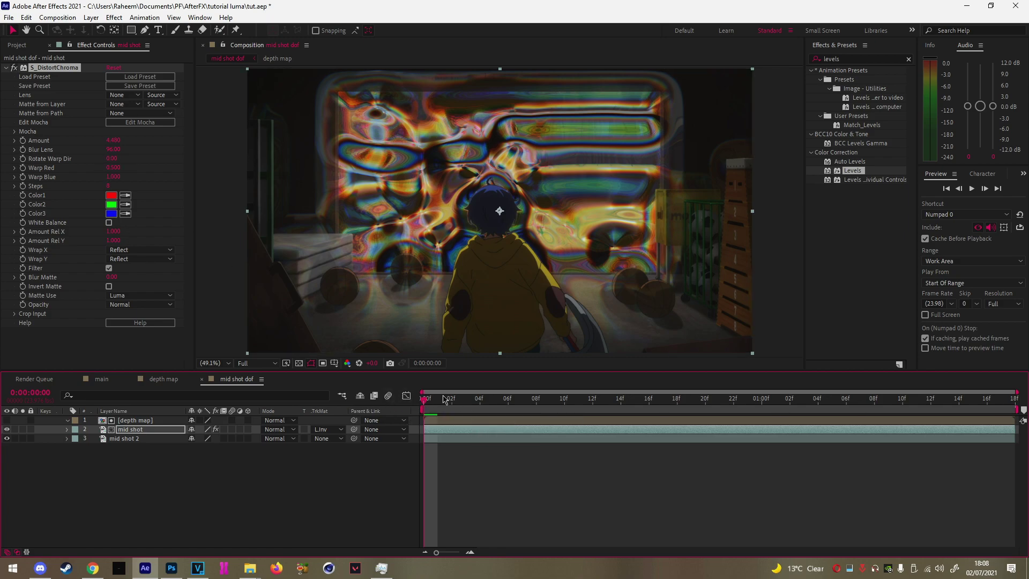
Lower the depth map's Levels Gamma on Adjustment Layer 2 to about 0.45 and preview the distortion in mid shot dof
left_click(483, 419)
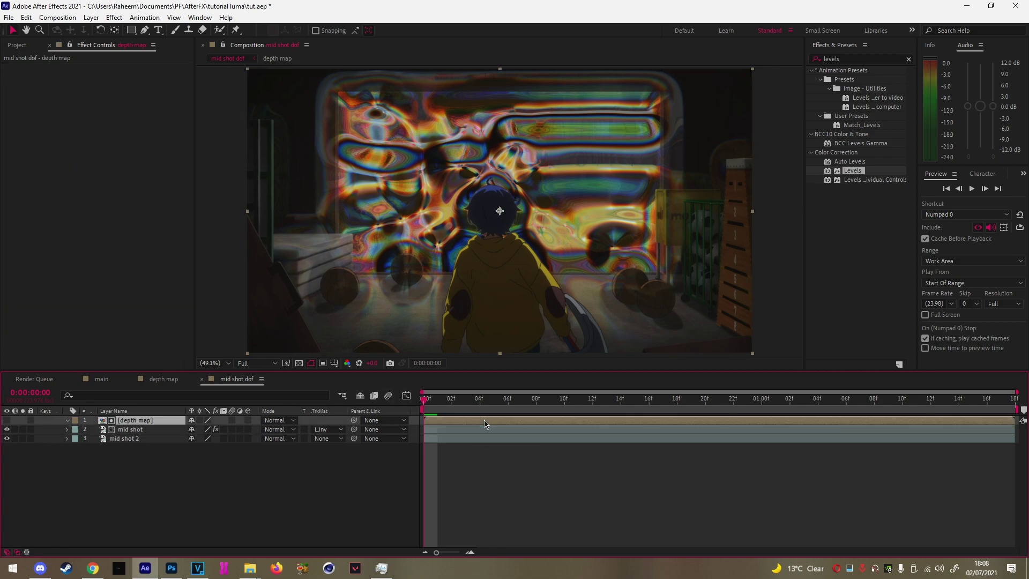
double_click(484, 419)
left_click_drag(60, 133, 133, 134)
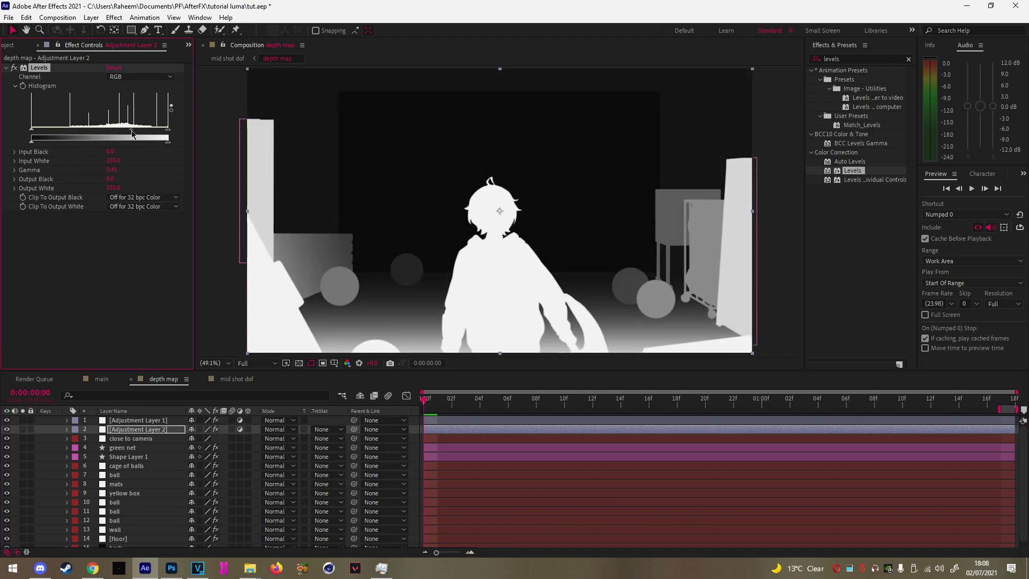
left_click(240, 379)
left_click(550, 410)
left_click(577, 410)
key("space")
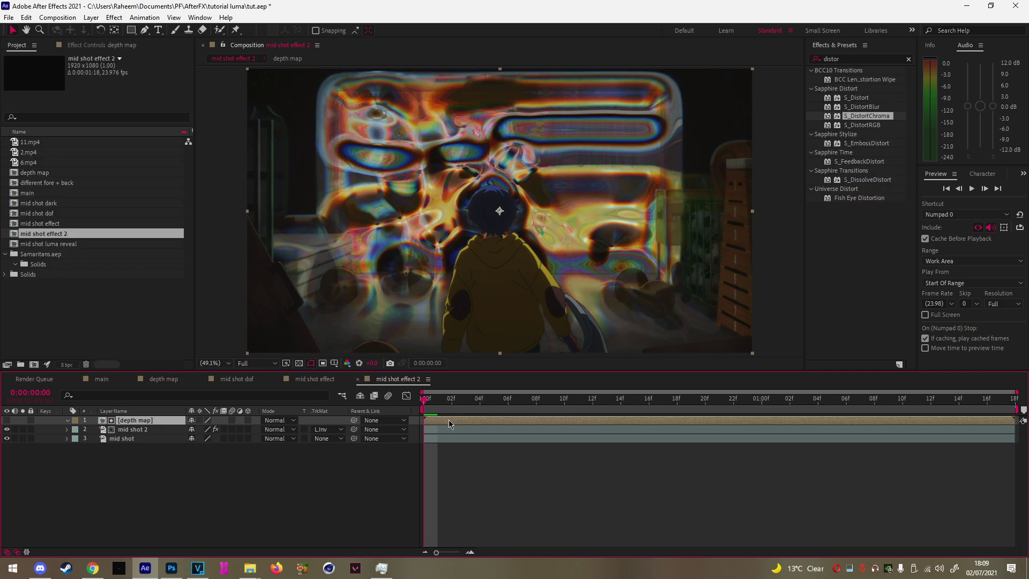
Delete the mid shot 2 layer from mid shot effect 2 and add a comp-sized black solid
left_click(447, 428)
key("Delete")
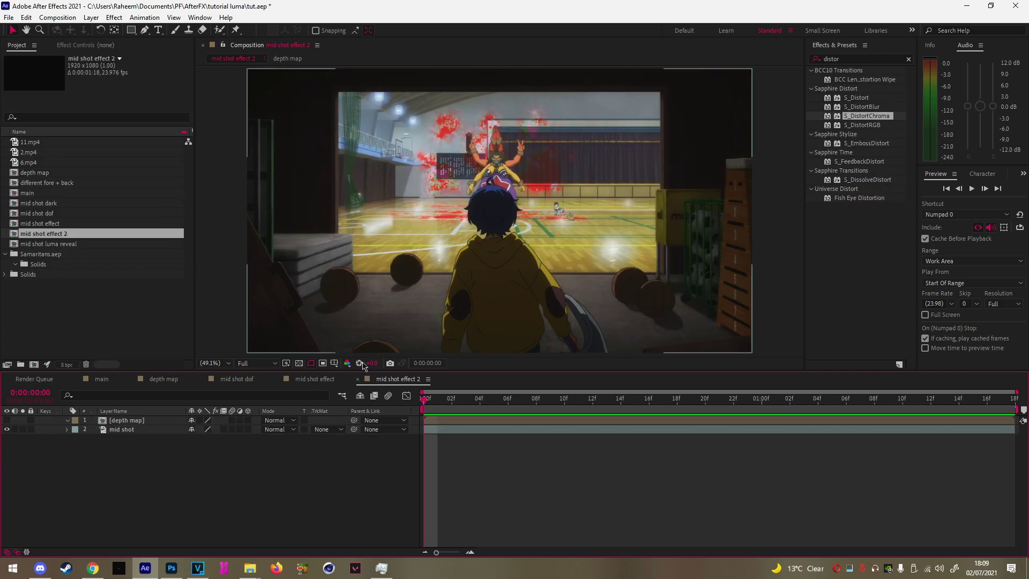
key("ctrl+y")
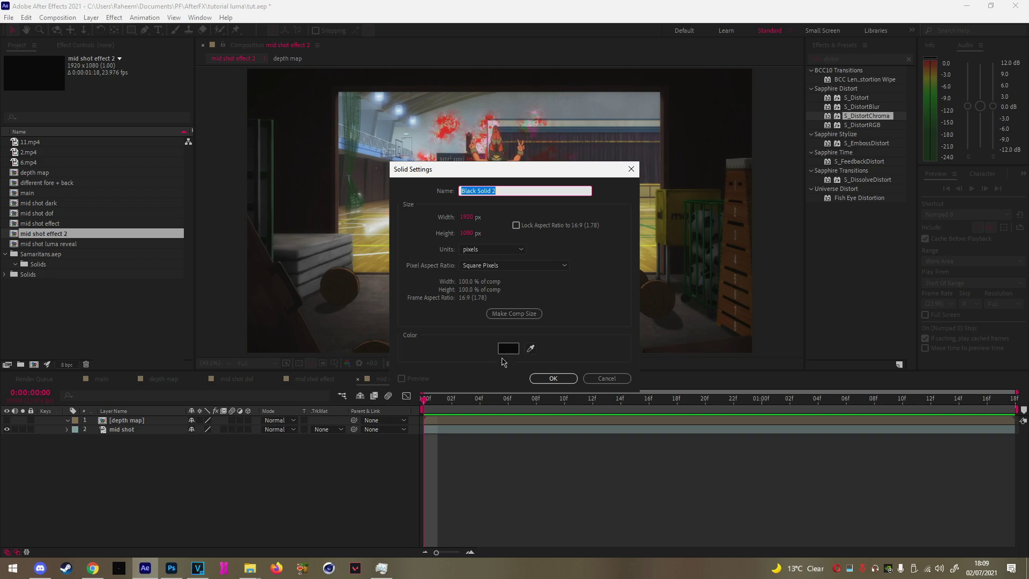
left_click(532, 381)
Apply Trapcode Particular to the black solid and preview the particles
left_click(868, 59)
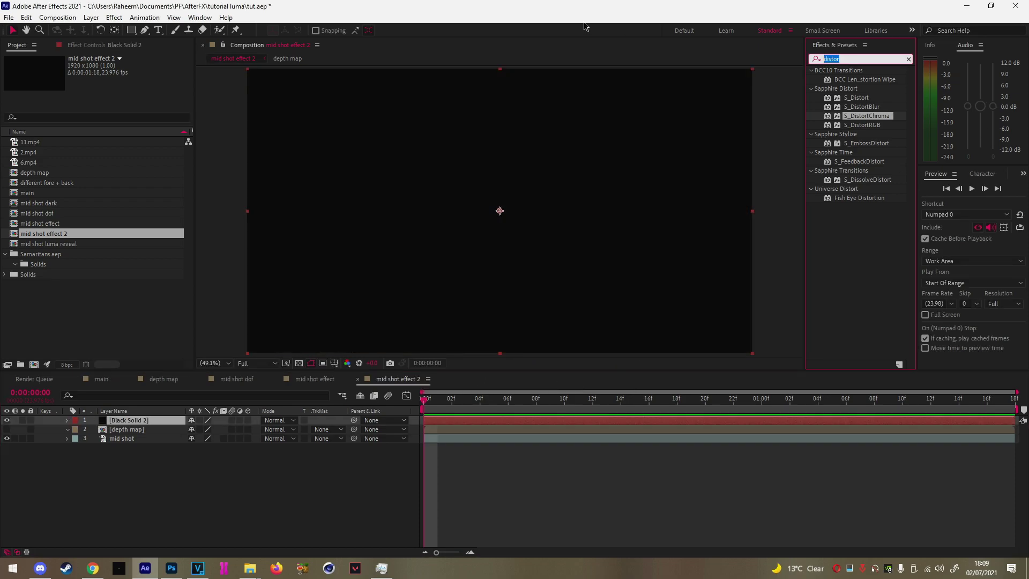
type("part")
left_click_drag(892, 170, 538, 199)
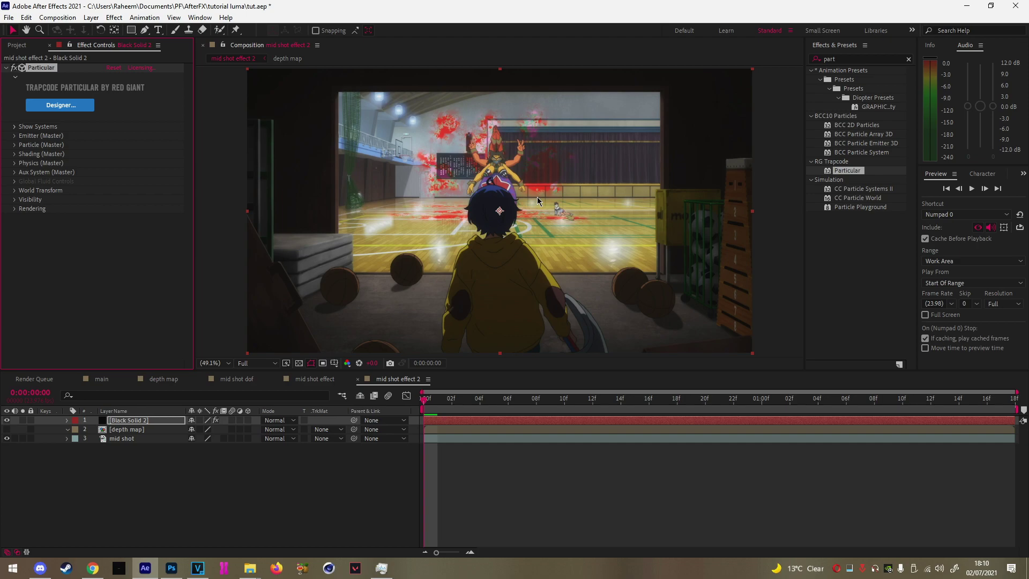
key("space")
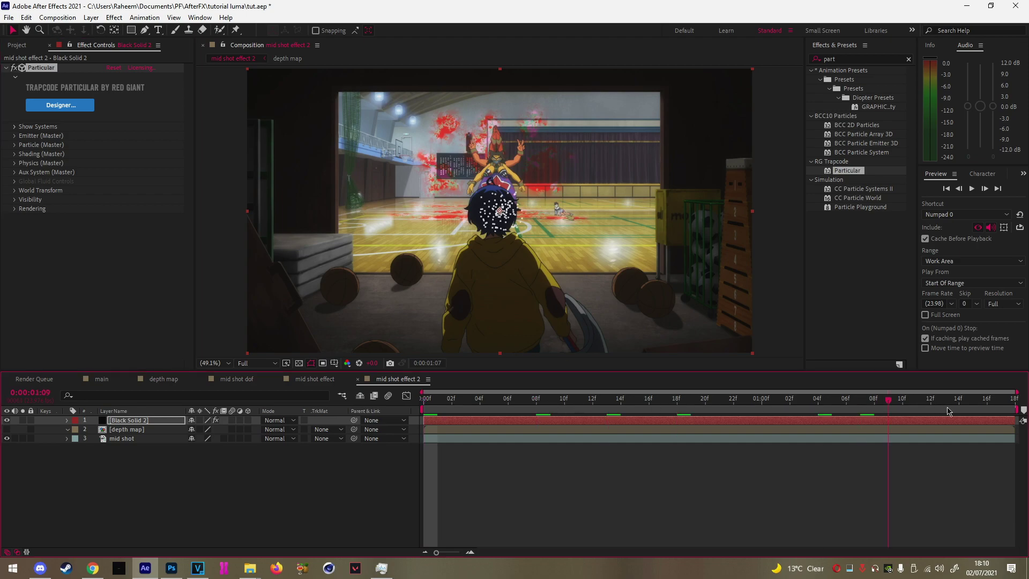
Set Particular's Emitter Type to Box with an Emitter Size XYZ of about 2725, and play back the particles across the shot
left_click(15, 135)
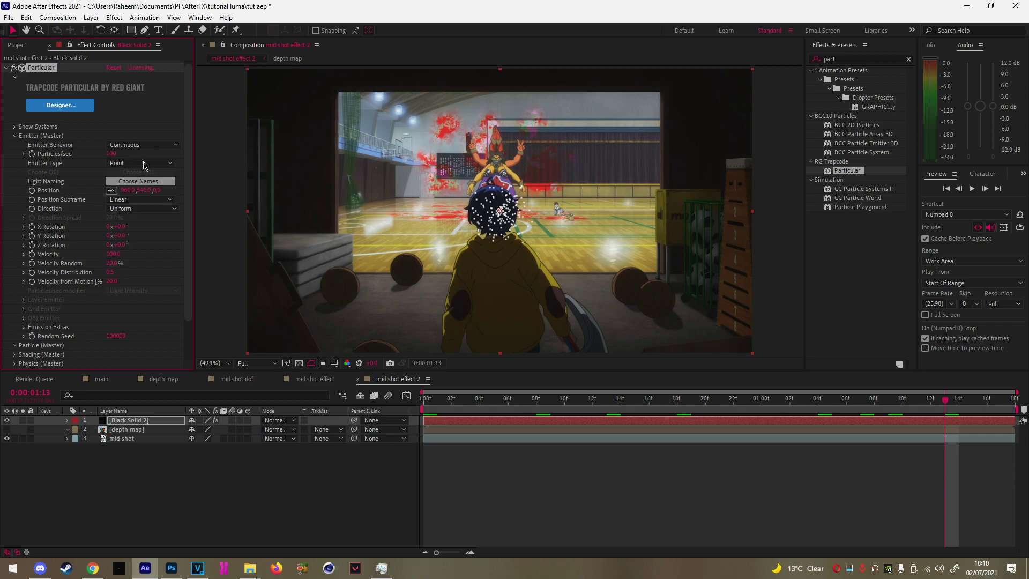
left_click(141, 163)
left_click(134, 185)
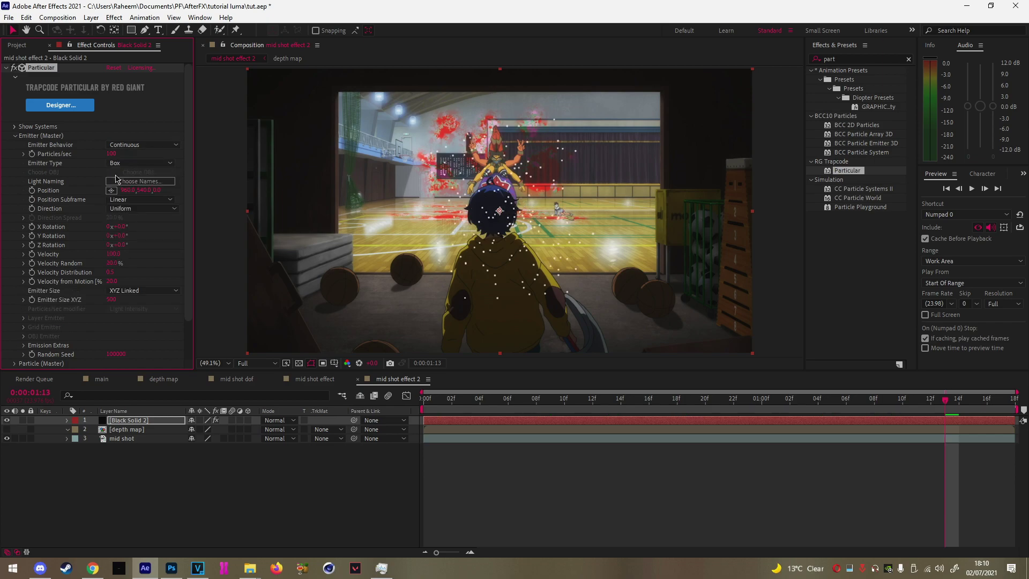
left_click_drag(111, 299, 594, 295)
left_click_drag(870, 282, 220, 300)
scroll(74, 280, "down", 2)
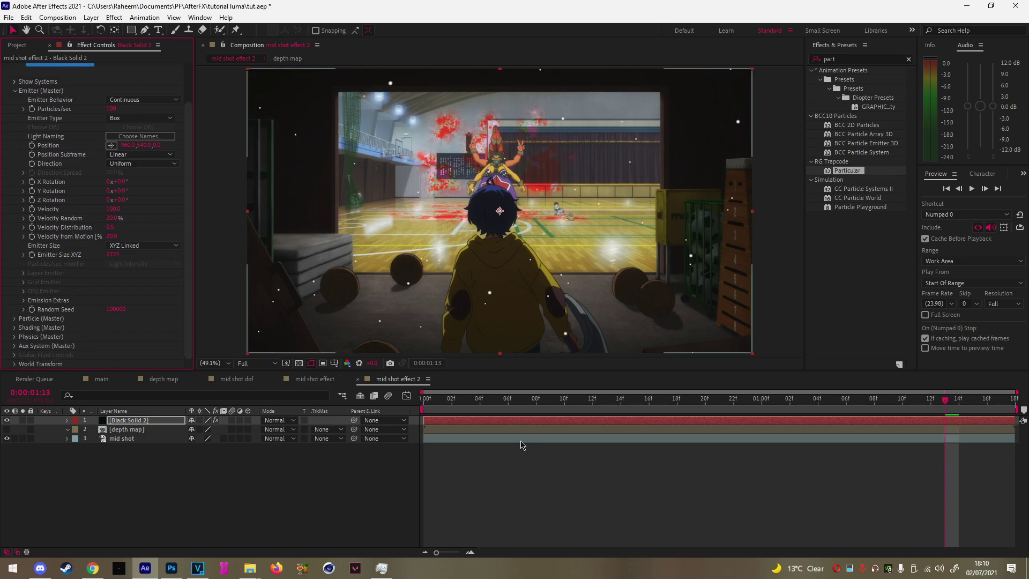
left_click_drag(441, 401, 1020, 411)
key("space")
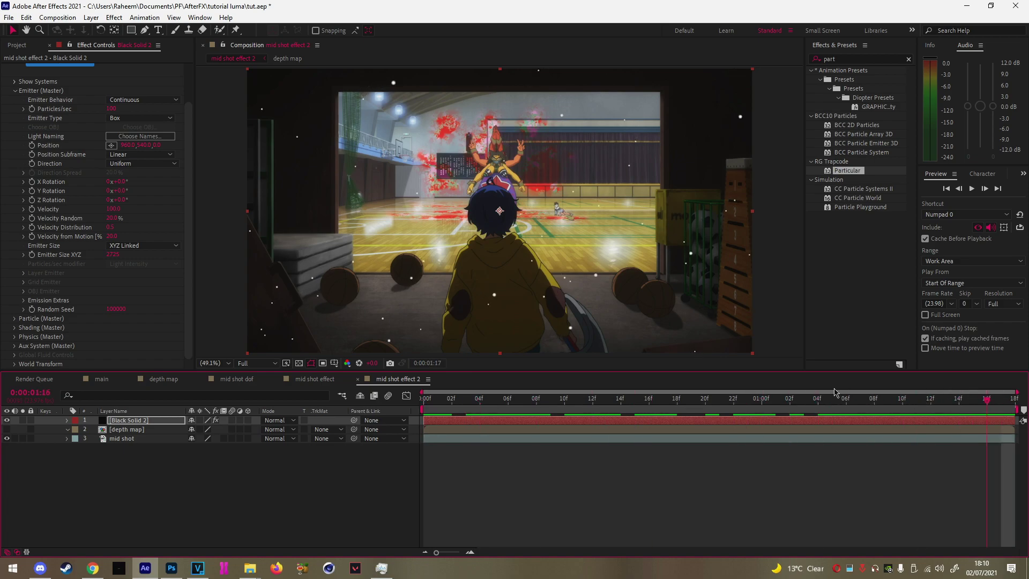
key("space")
left_click(458, 469)
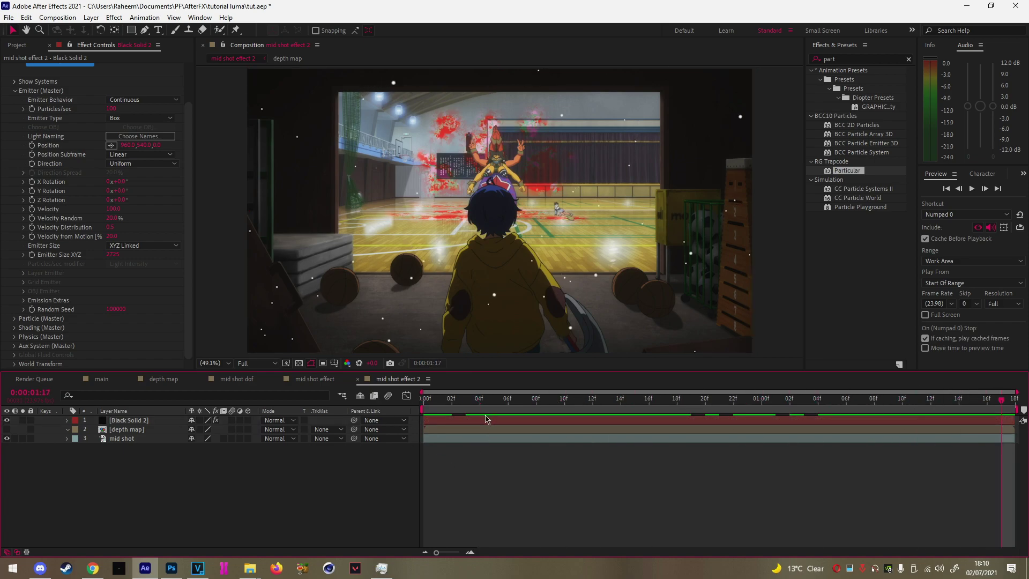
Add an adjustment layer above the black solid and apply Camera Lens Blur with depth map as its blur map layer
left_click(486, 421)
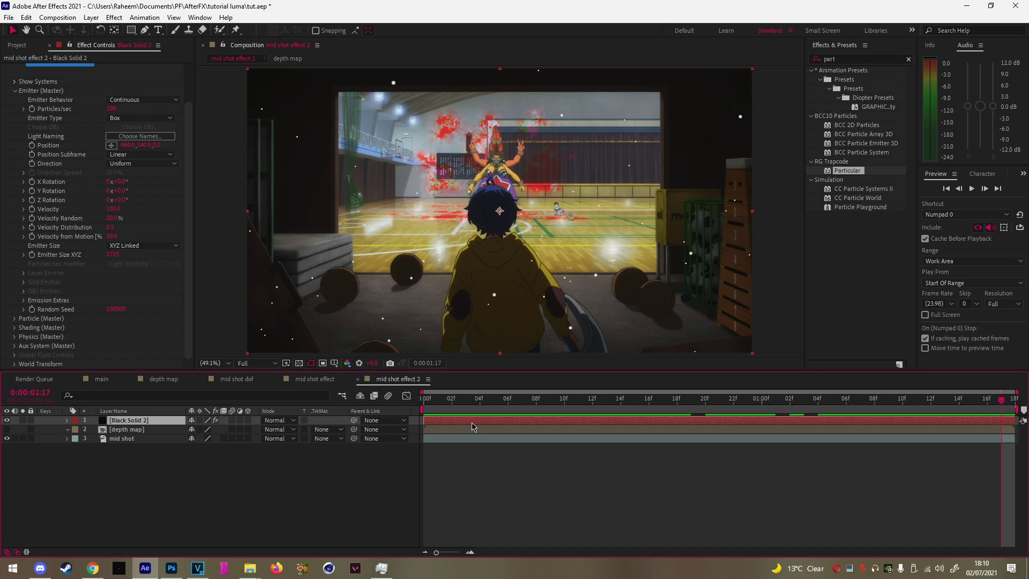
key("ctrl+alt+y")
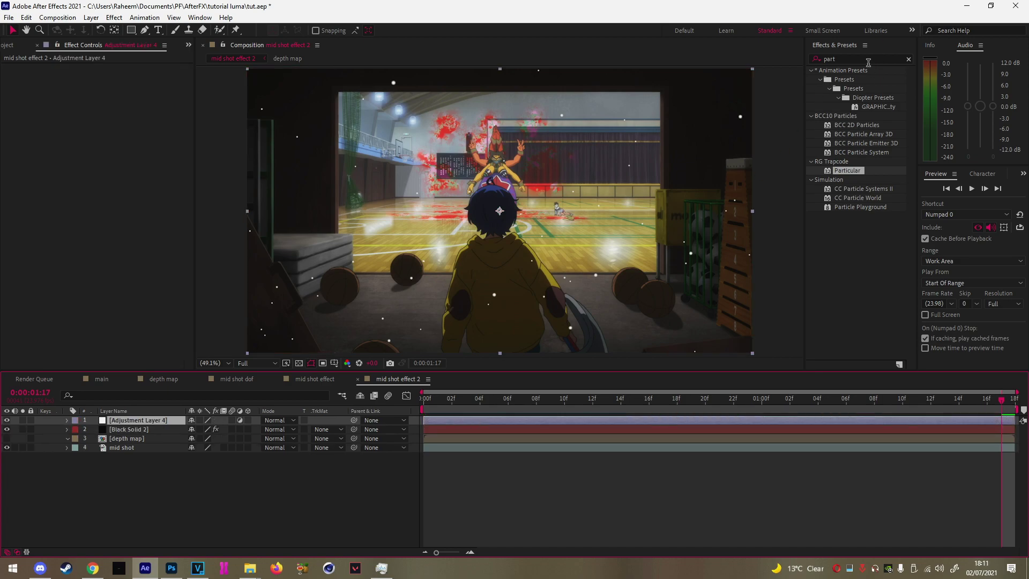
key("ctrl+5")
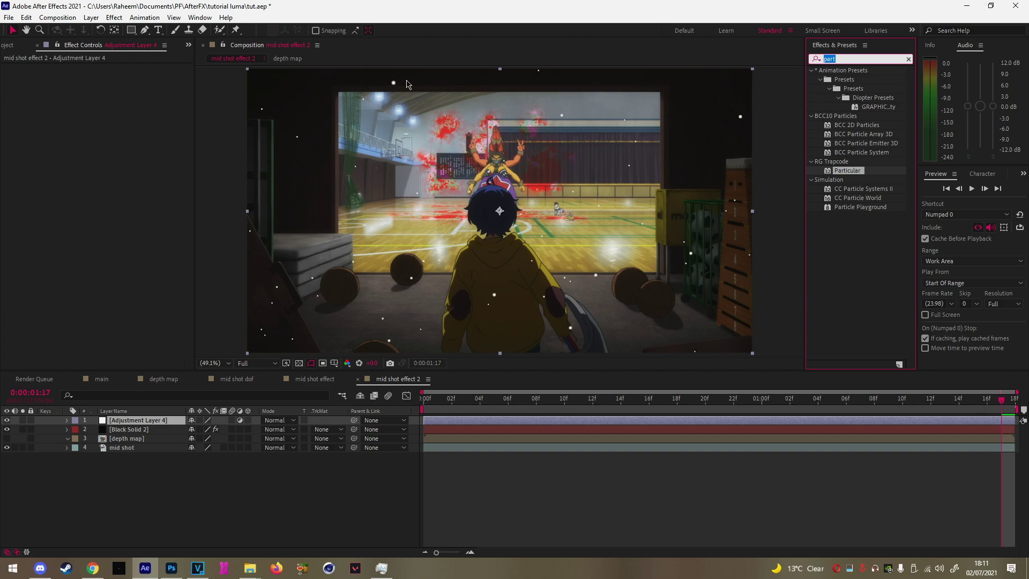
type("camera")
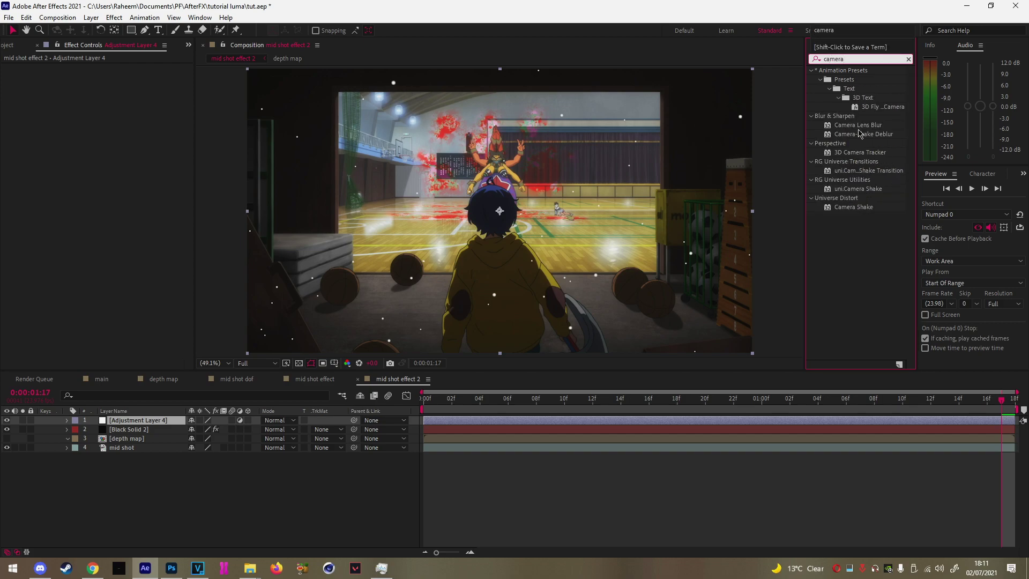
double_click(858, 125)
left_click(125, 151)
left_click(142, 204)
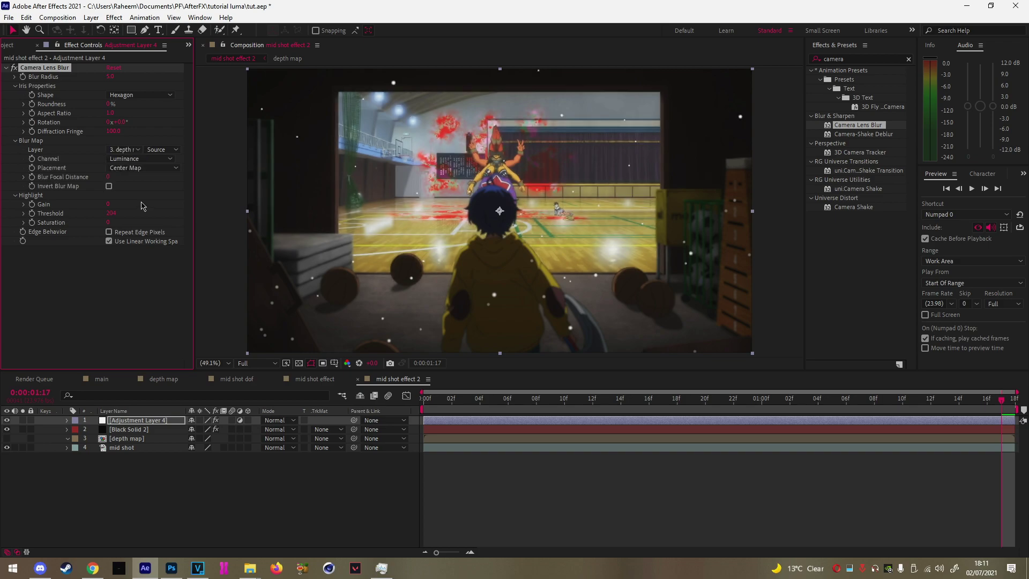
Set the Camera Lens Blur's Blur Radius to about 12, invert the blur map, and check another frame
left_click_drag(446, 400, 466, 402)
left_click_drag(113, 77, 141, 78)
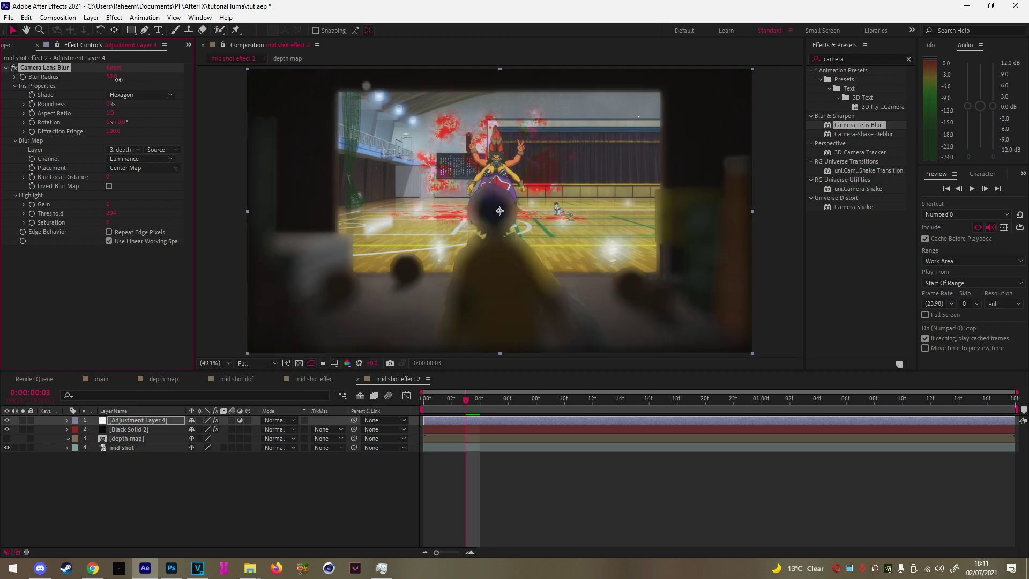
left_click_drag(112, 77, 97, 77)
left_click(525, 411)
left_click(108, 186)
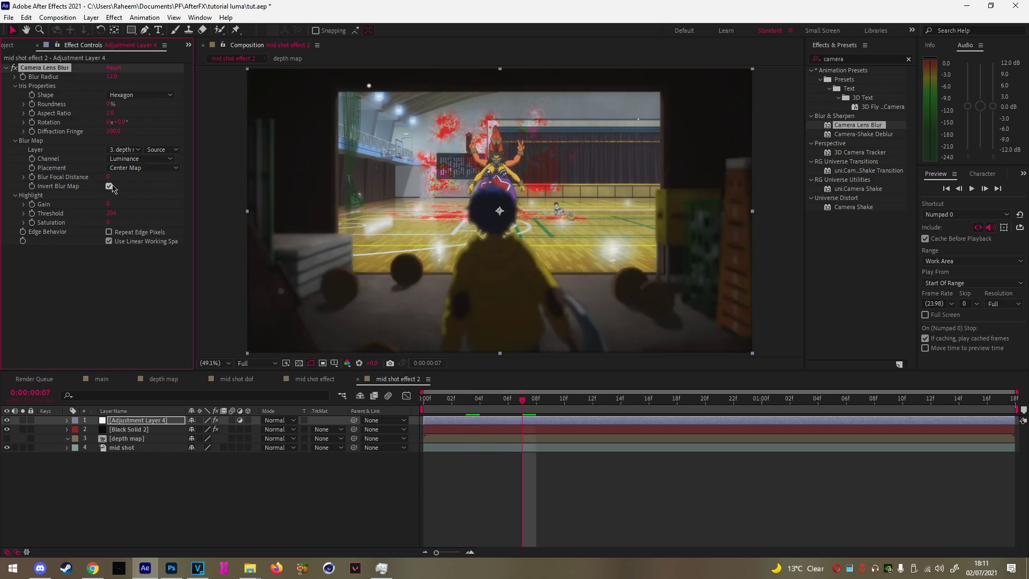
left_click(559, 410)
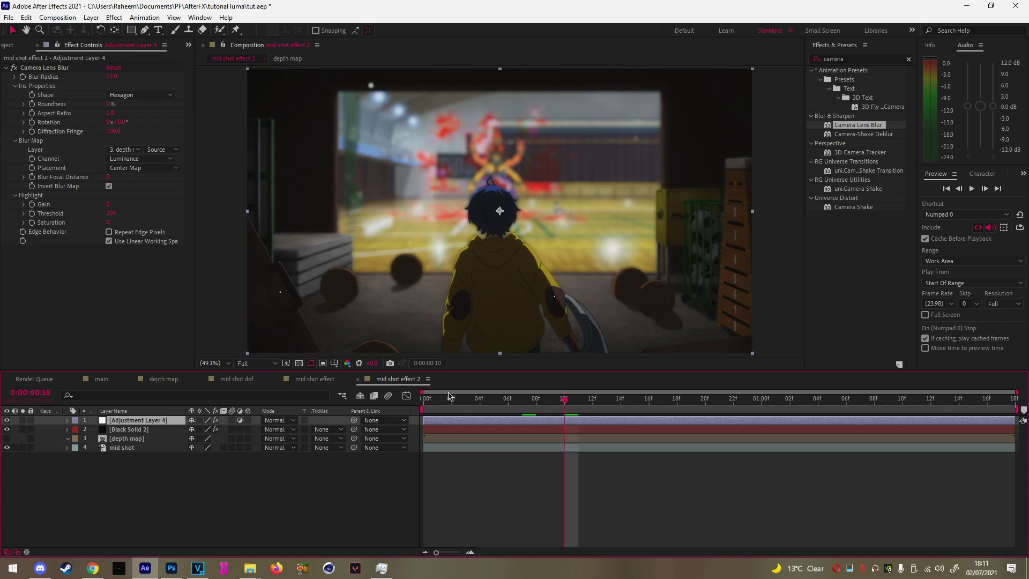
Copy the particle solid Black Solid 2 into the depth map comp above the close to camera layer and preview it
left_click(451, 430)
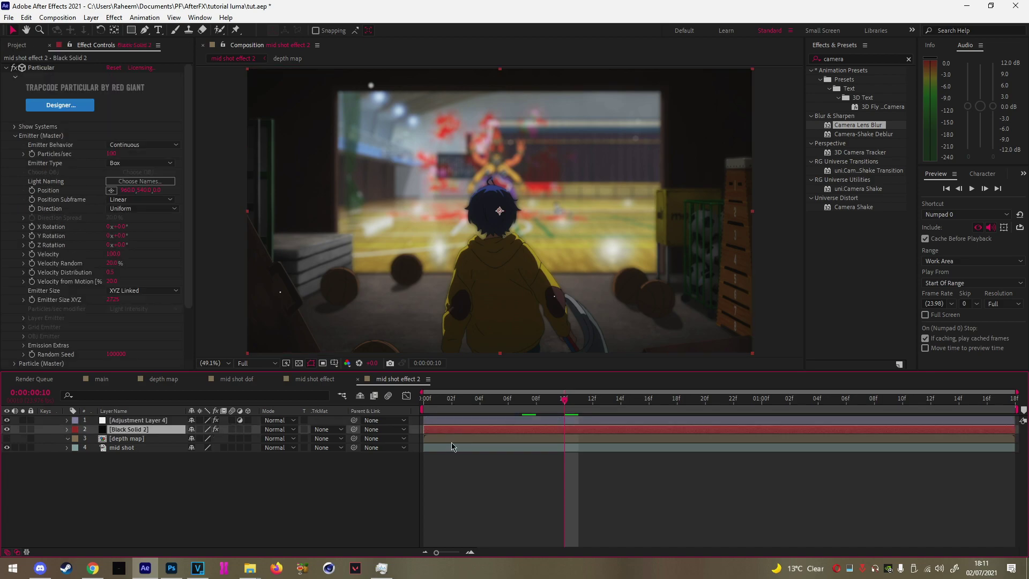
double_click(457, 439)
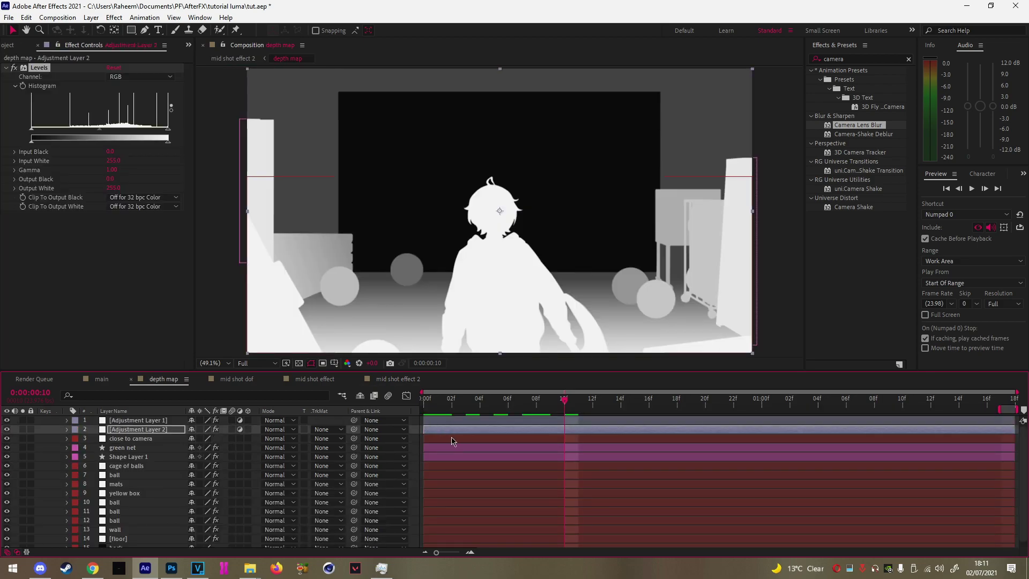
left_click(451, 441)
key("ctrl+v")
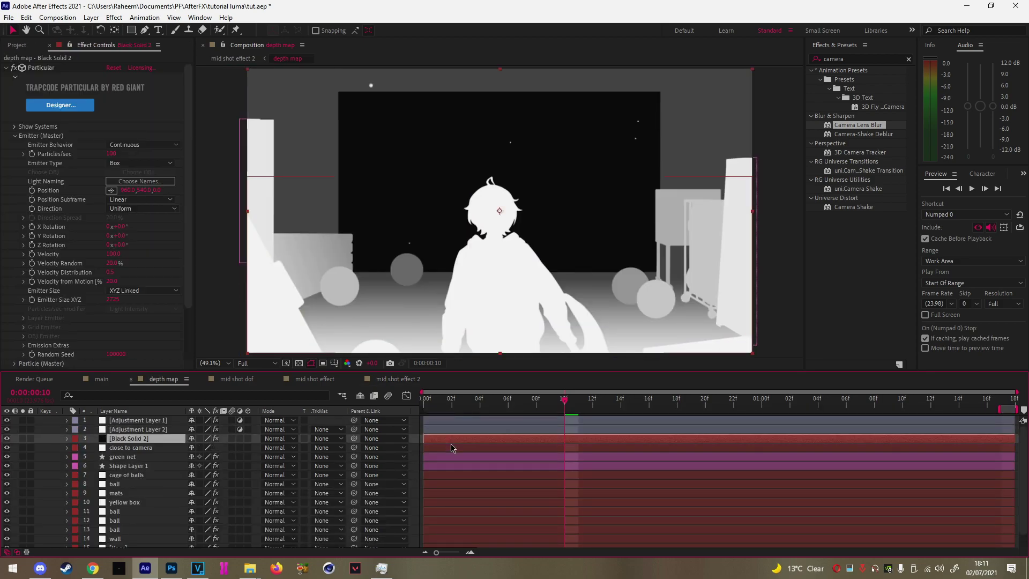
key("space")
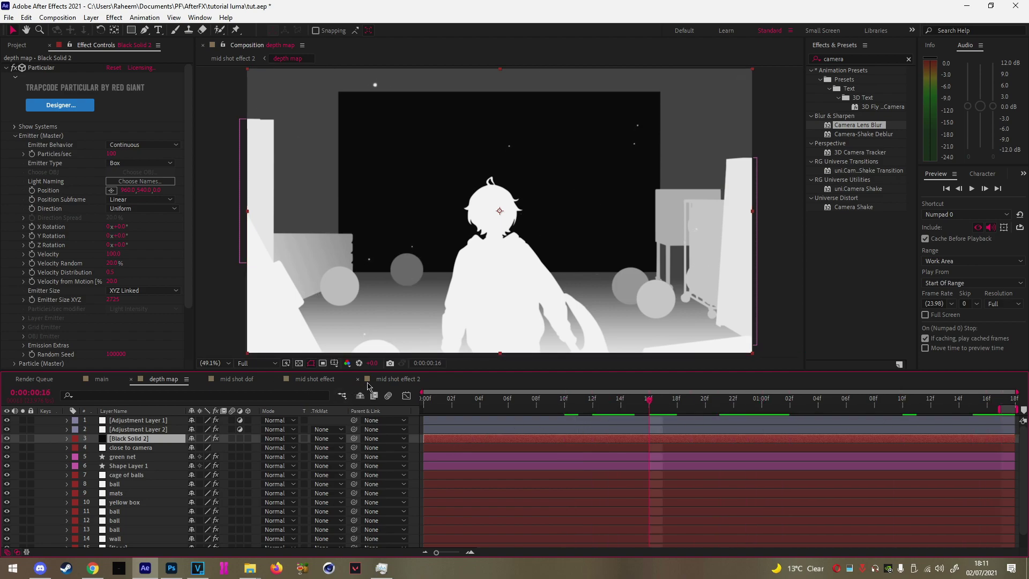
Inspect the blurred particles up close in mid shot effect 2 and lower the adjustment layer's Camera Lens Blur radius to about 9
left_click(398, 379)
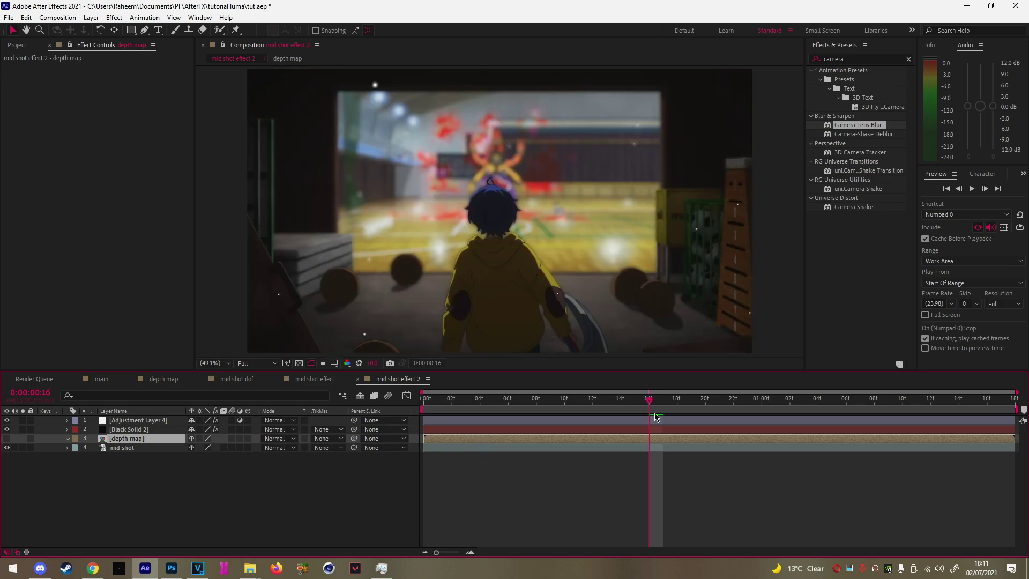
scroll(509, 152, "up", 2)
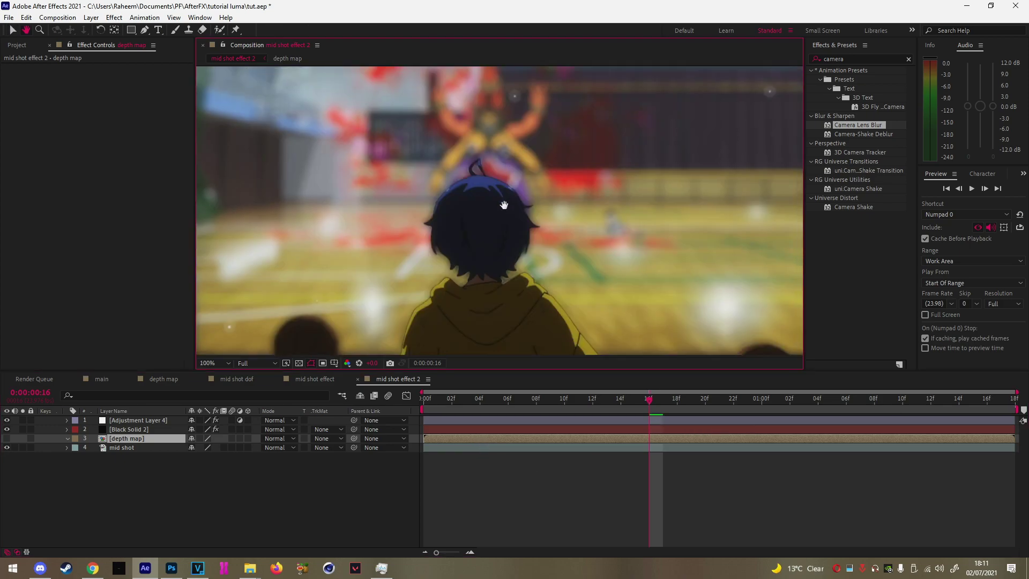
scroll(497, 236, "up", 4)
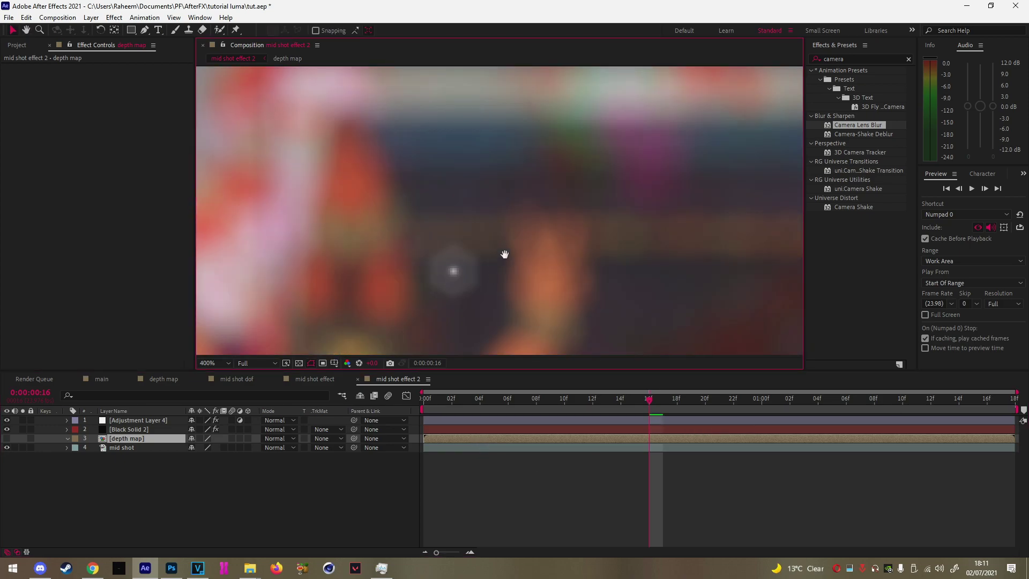
scroll(498, 278, "down", 2)
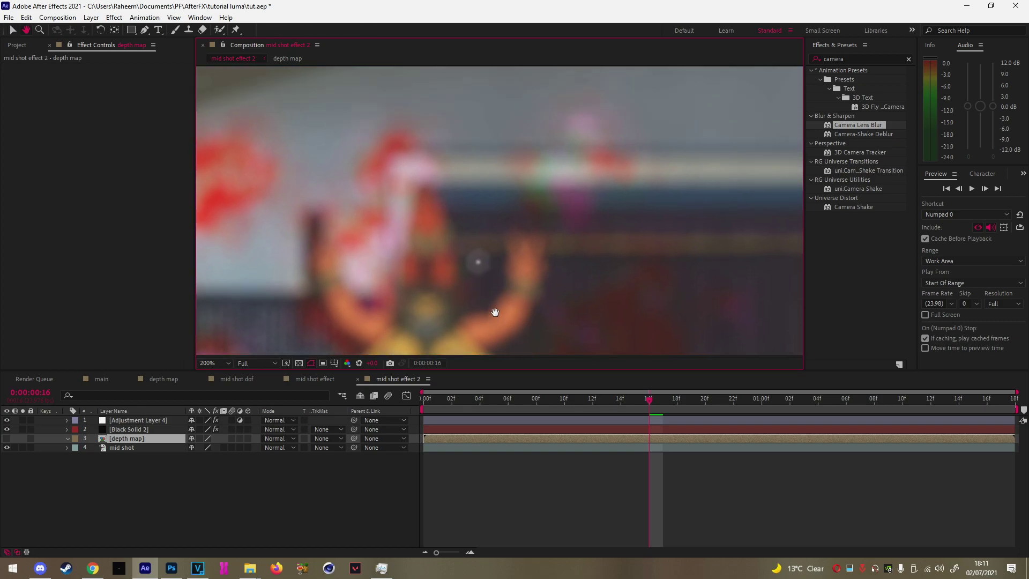
left_click_drag(487, 278, 531, 291)
scroll(459, 264, "down", 2)
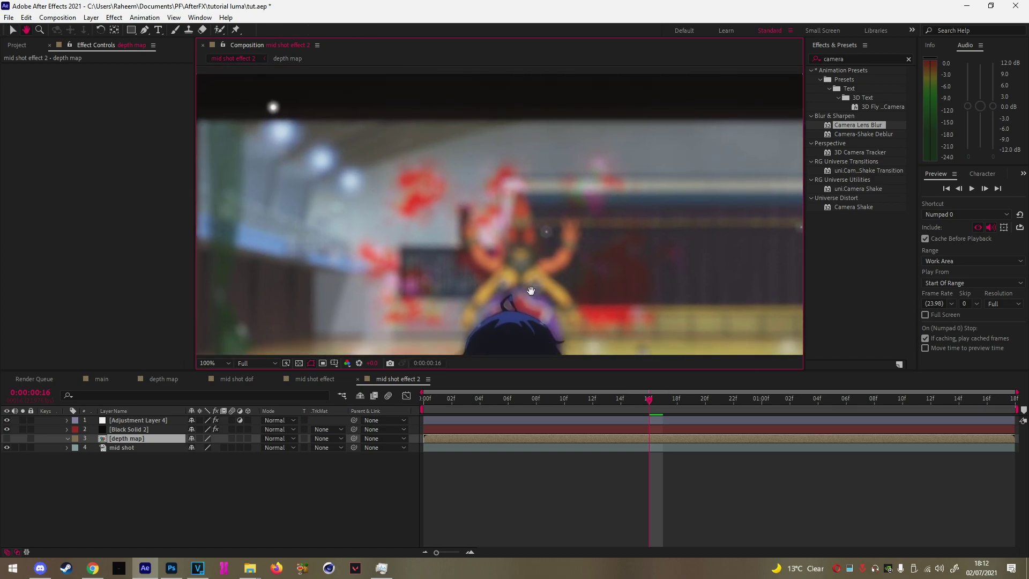
left_click(391, 233)
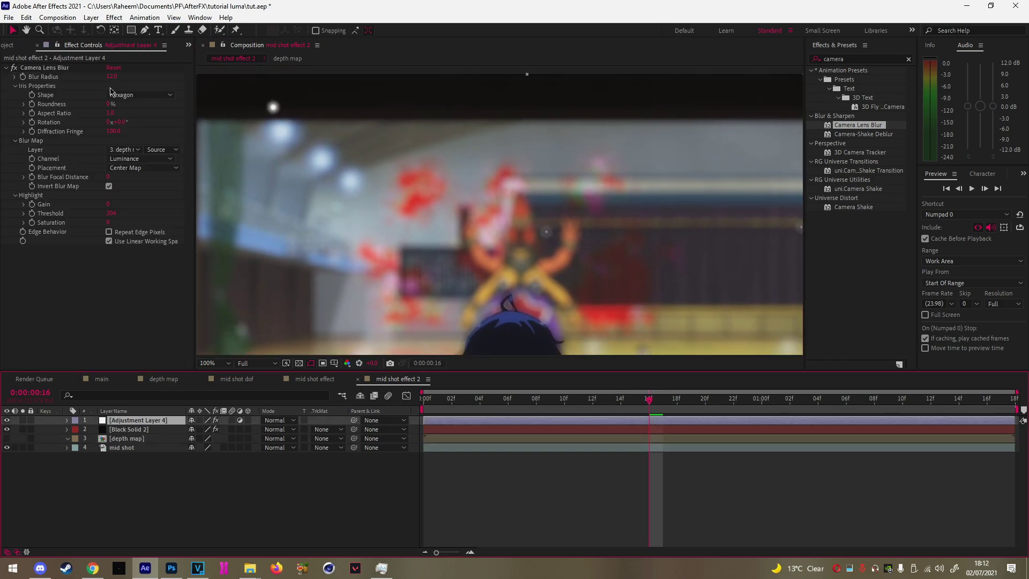
left_click_drag(114, 82, 109, 81)
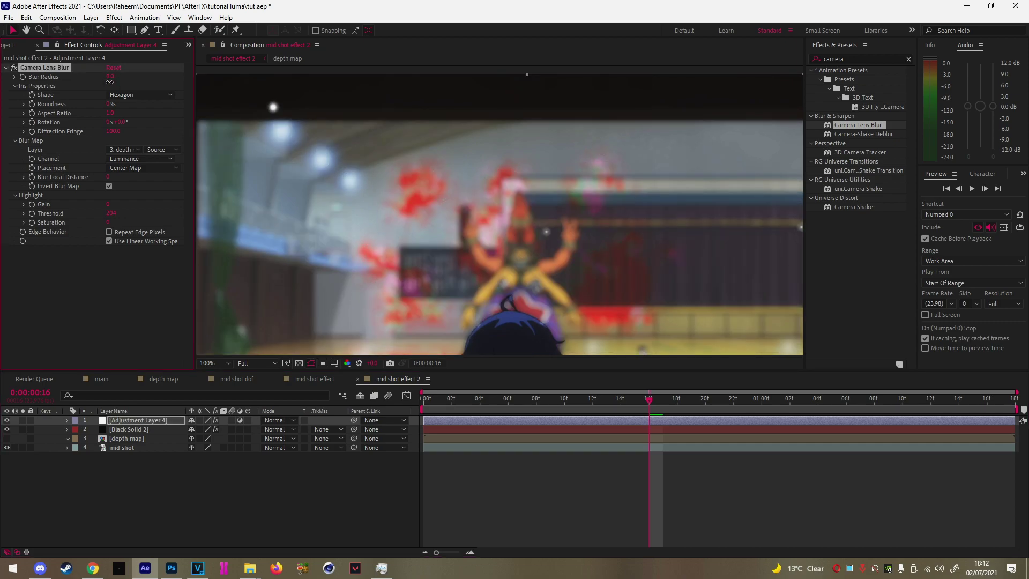
Fit the whole mid shot effect 2 frame in the viewer and preview the depth-blurred particles from the first frame
scroll(384, 198, "down", 1)
left_click_drag(438, 238, 385, 204)
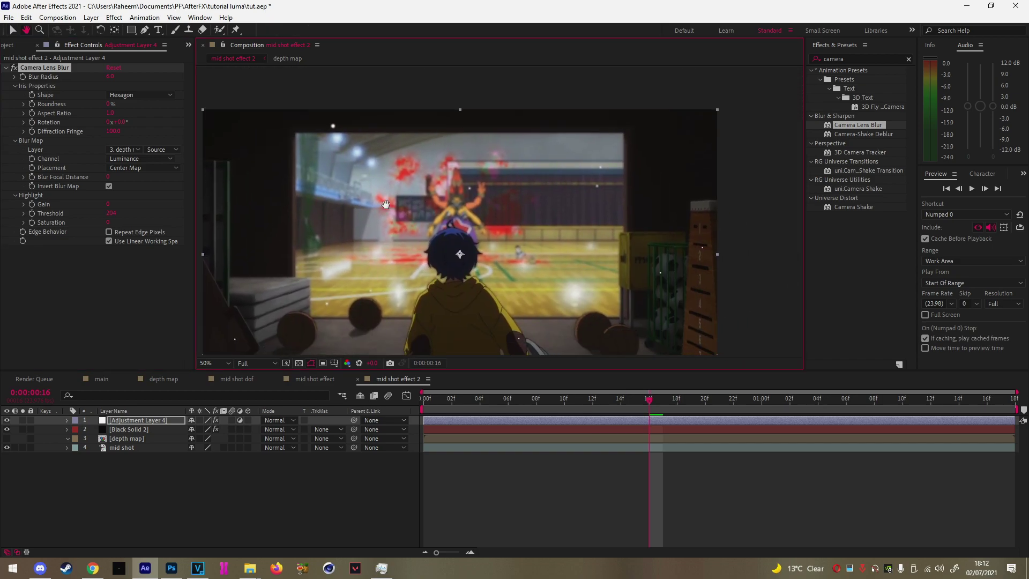
key("v")
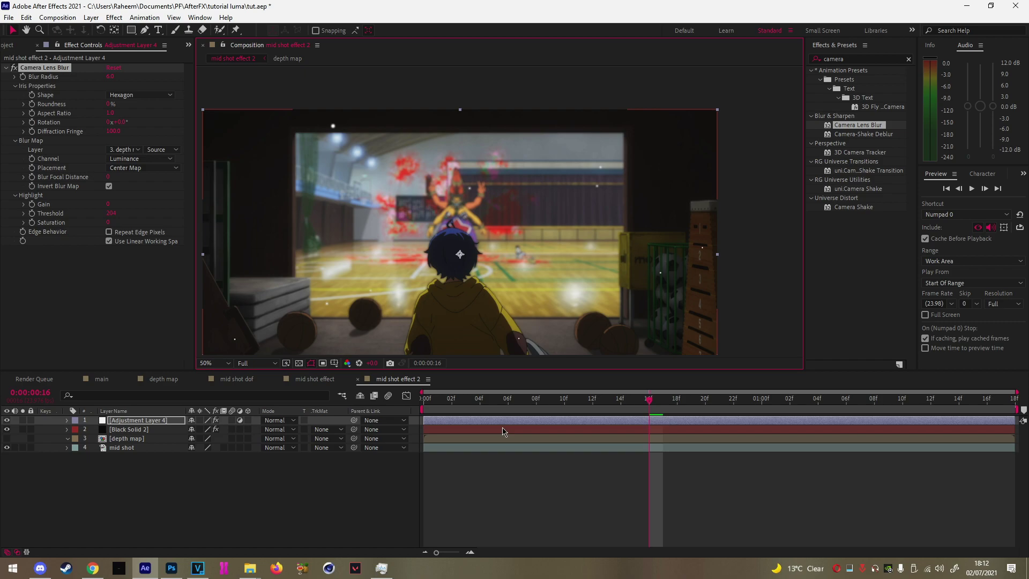
key("space")
left_click_drag(447, 415, 415, 414)
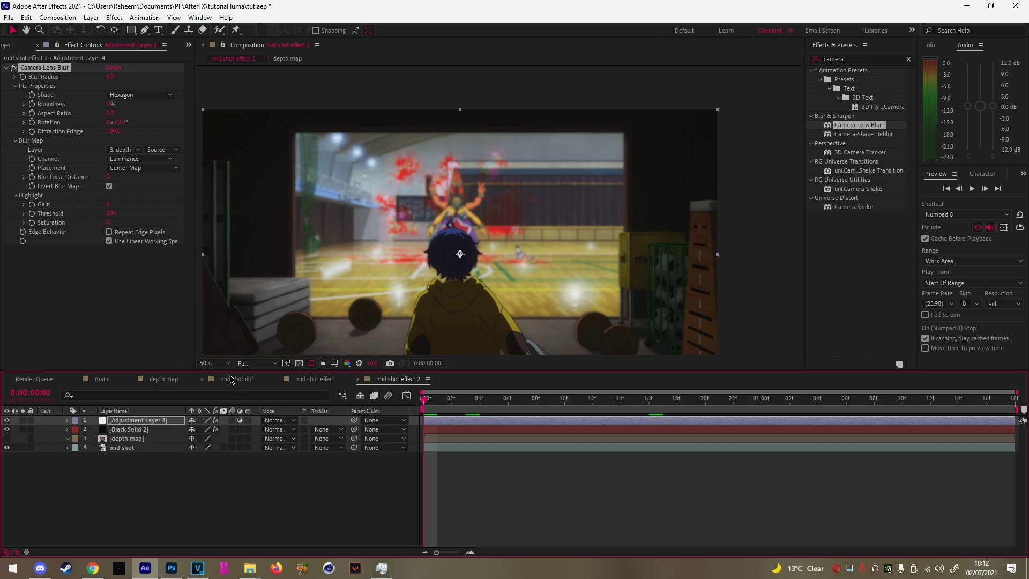
left_click(217, 363)
left_click(238, 173)
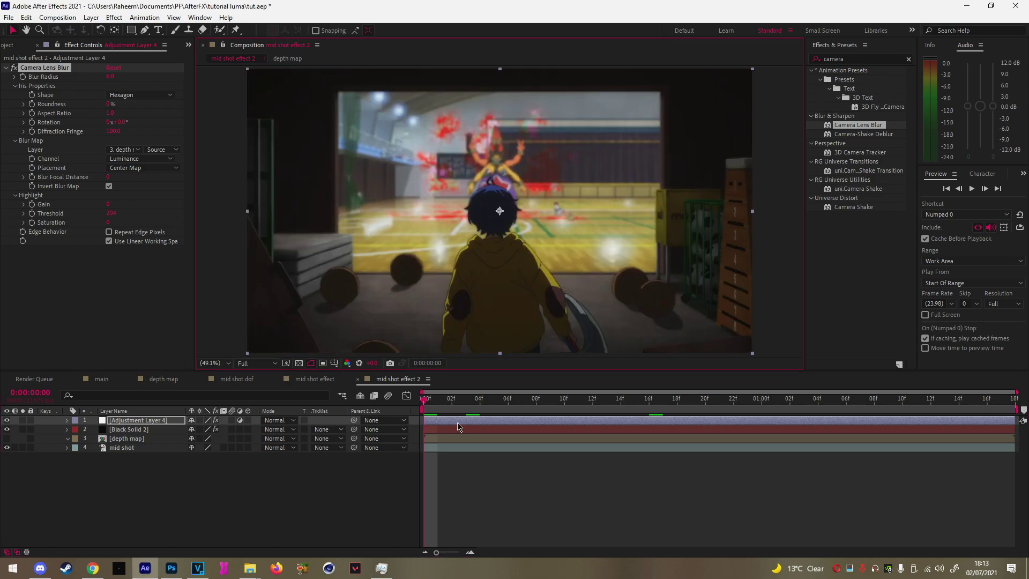
key("space")
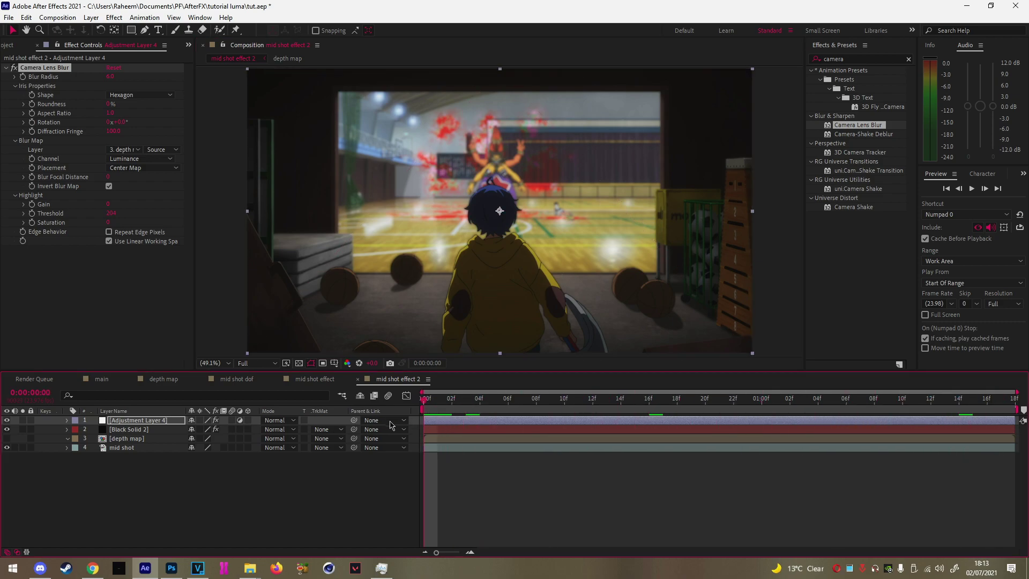
left_click_drag(419, 426, 397, 473)
left_click_drag(433, 409, 567, 411)
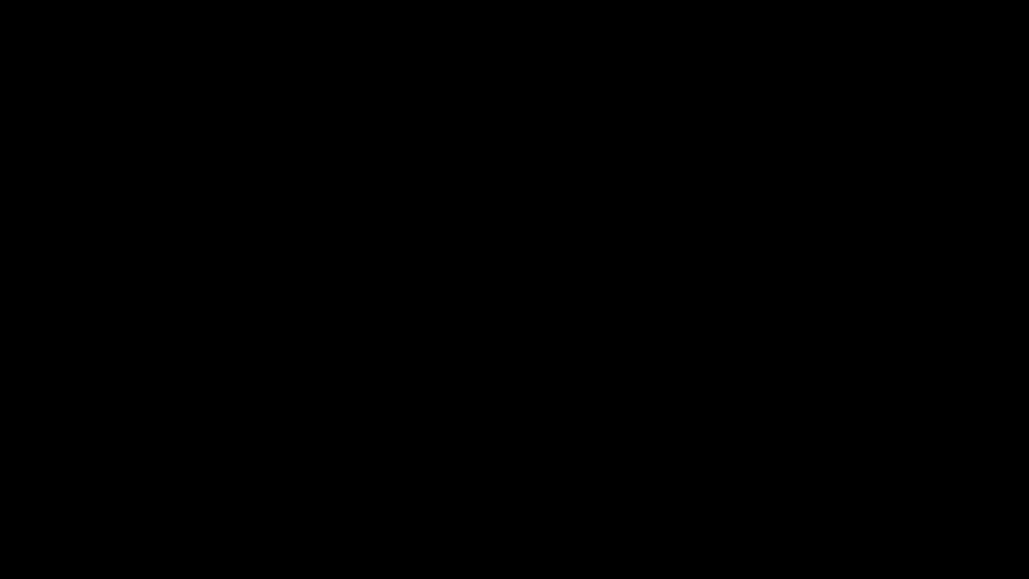